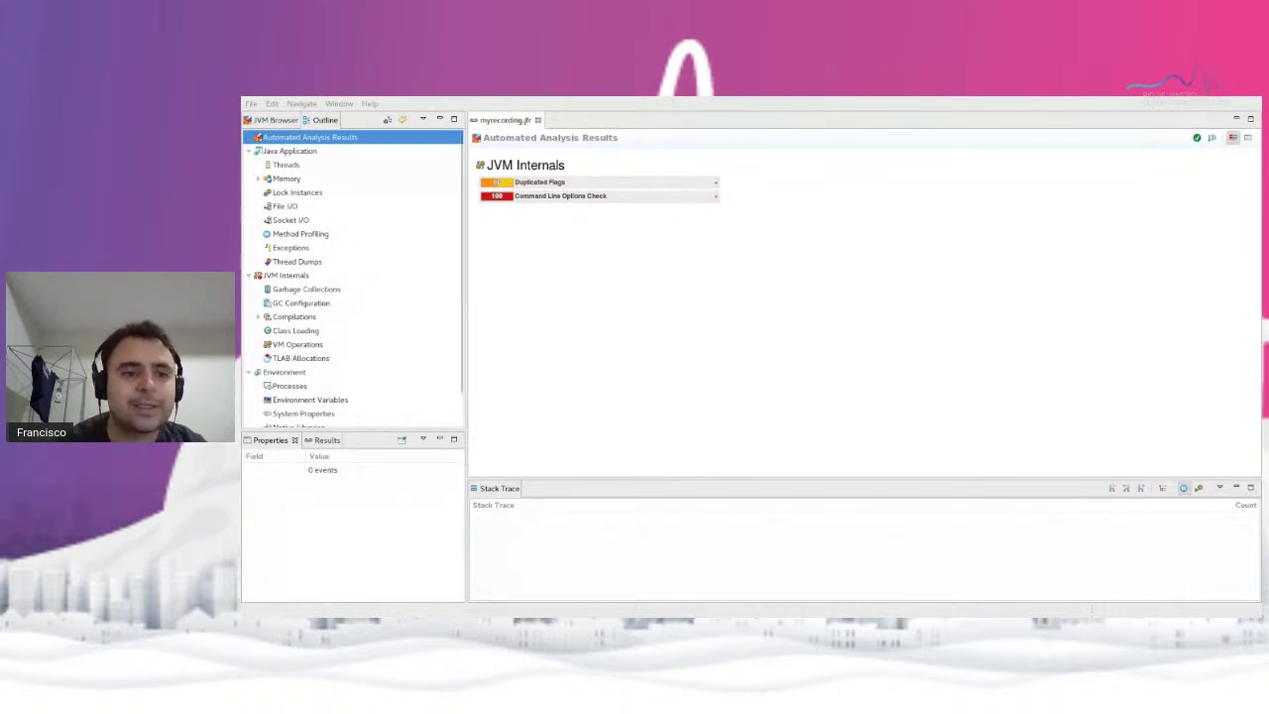
# Open the recording's Threads page and view the timelines of all threads together, of Service Thread, and of Reference Reaper
pyautogui.click(285, 165)
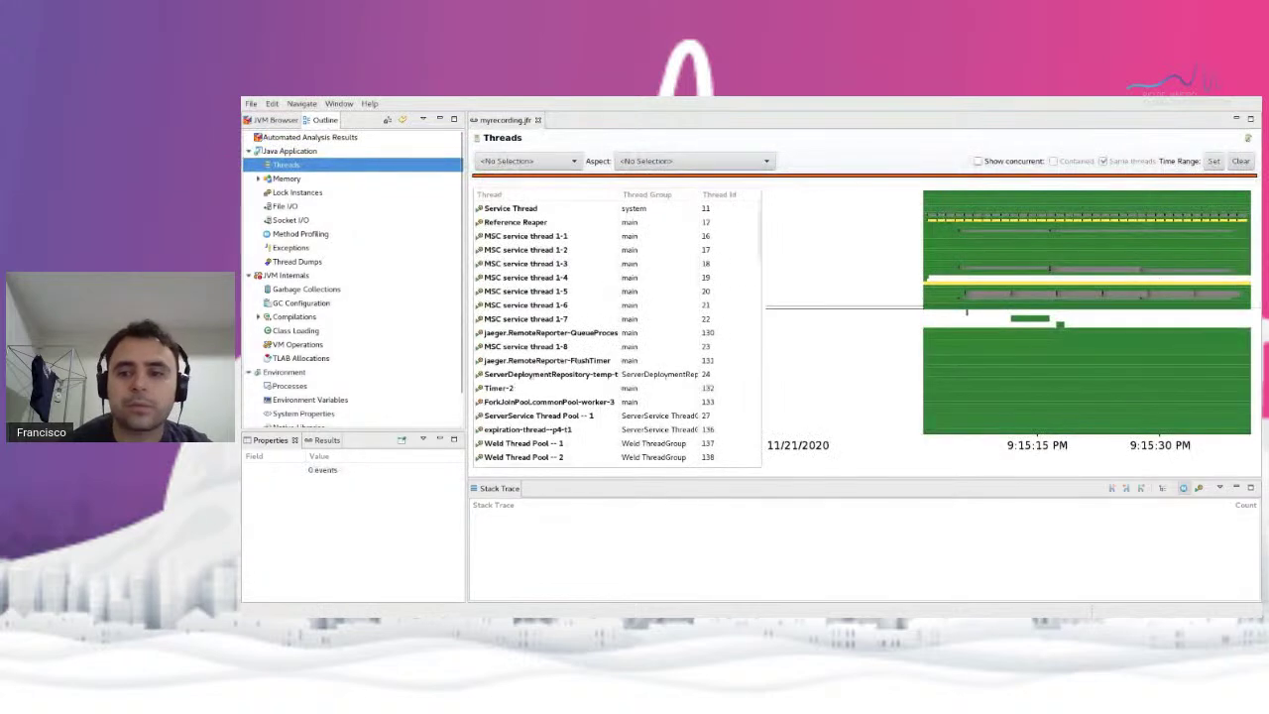
pyautogui.scroll(-1, 615, 332)
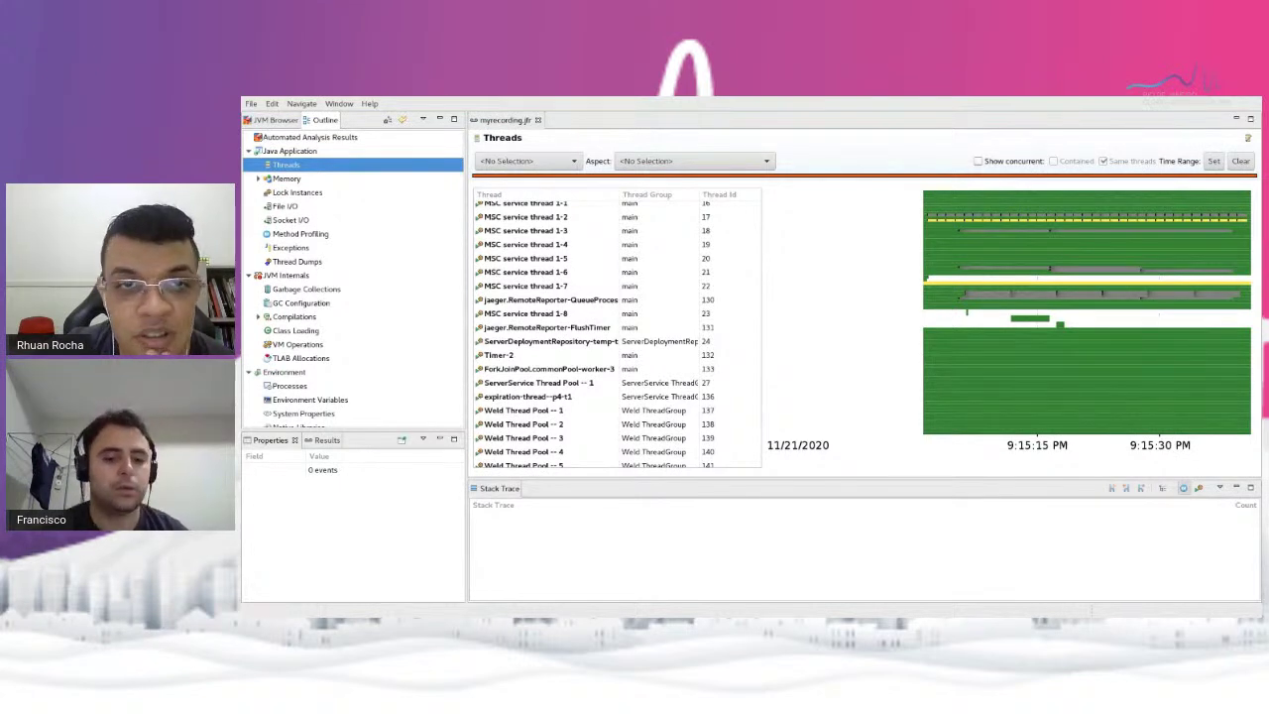
pyautogui.scroll(1, 615, 332)
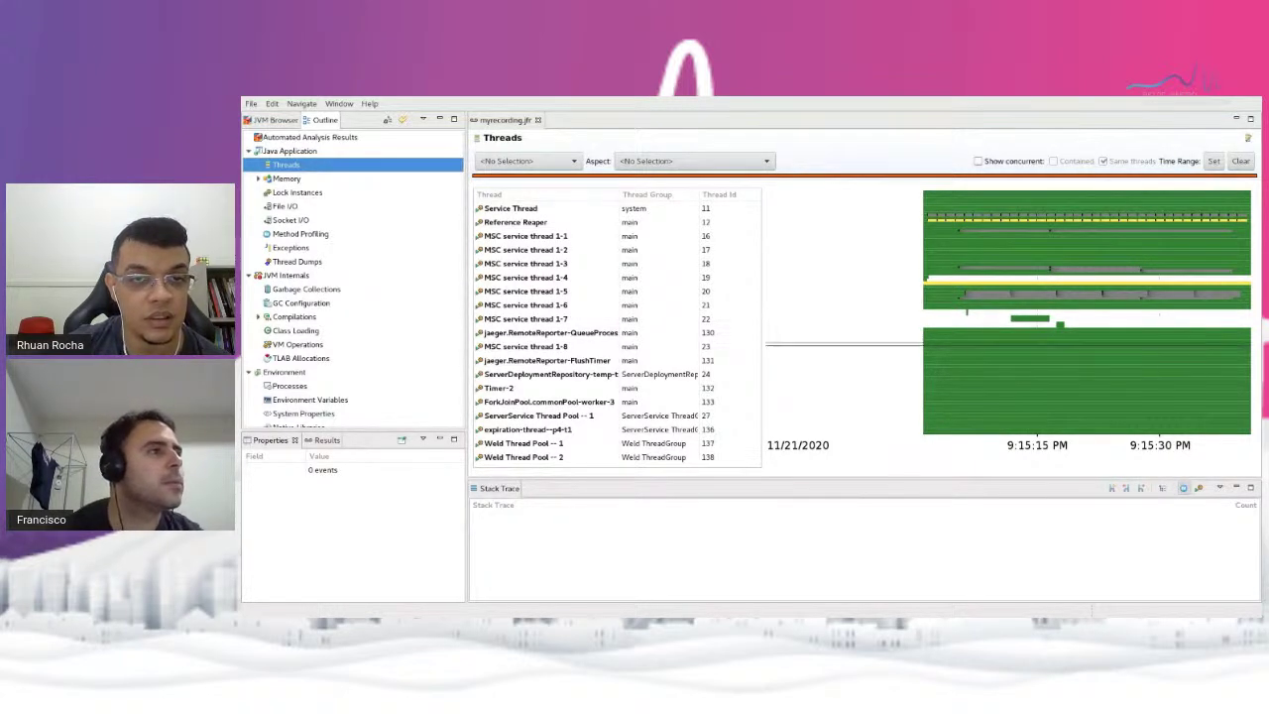
pyautogui.click(511, 209)
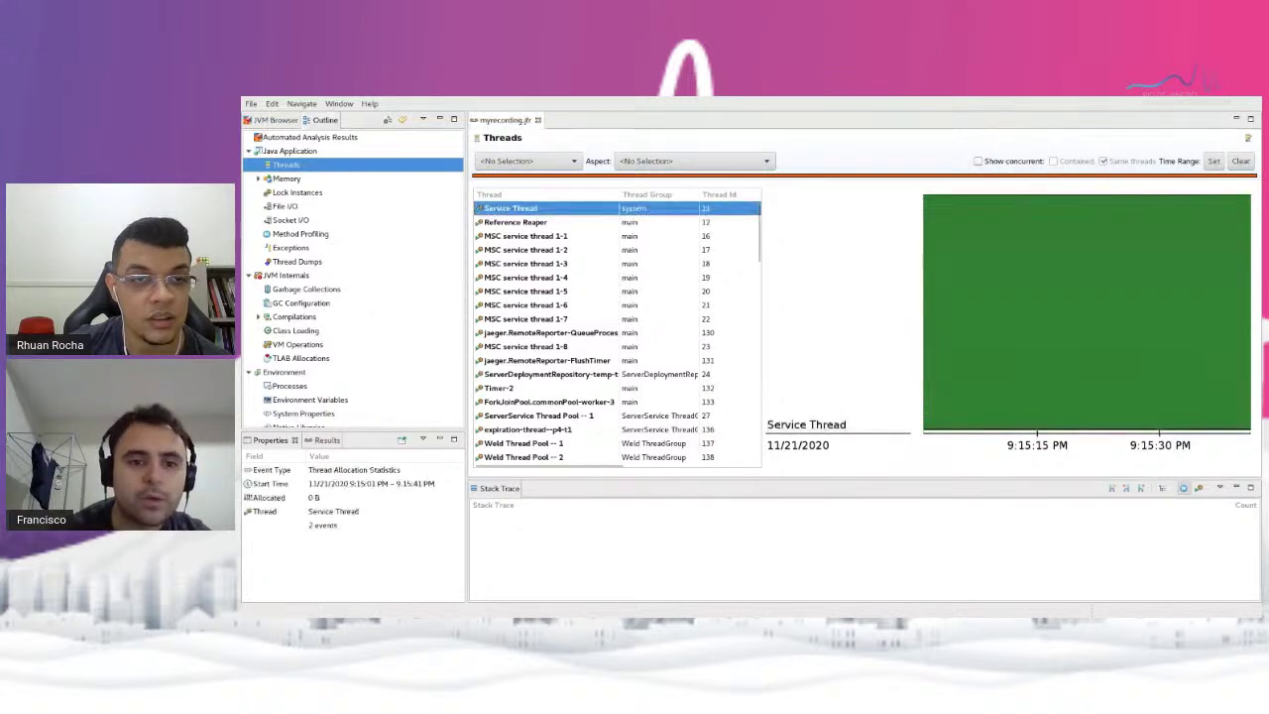
pyautogui.hotkey('ctrl', 'a')
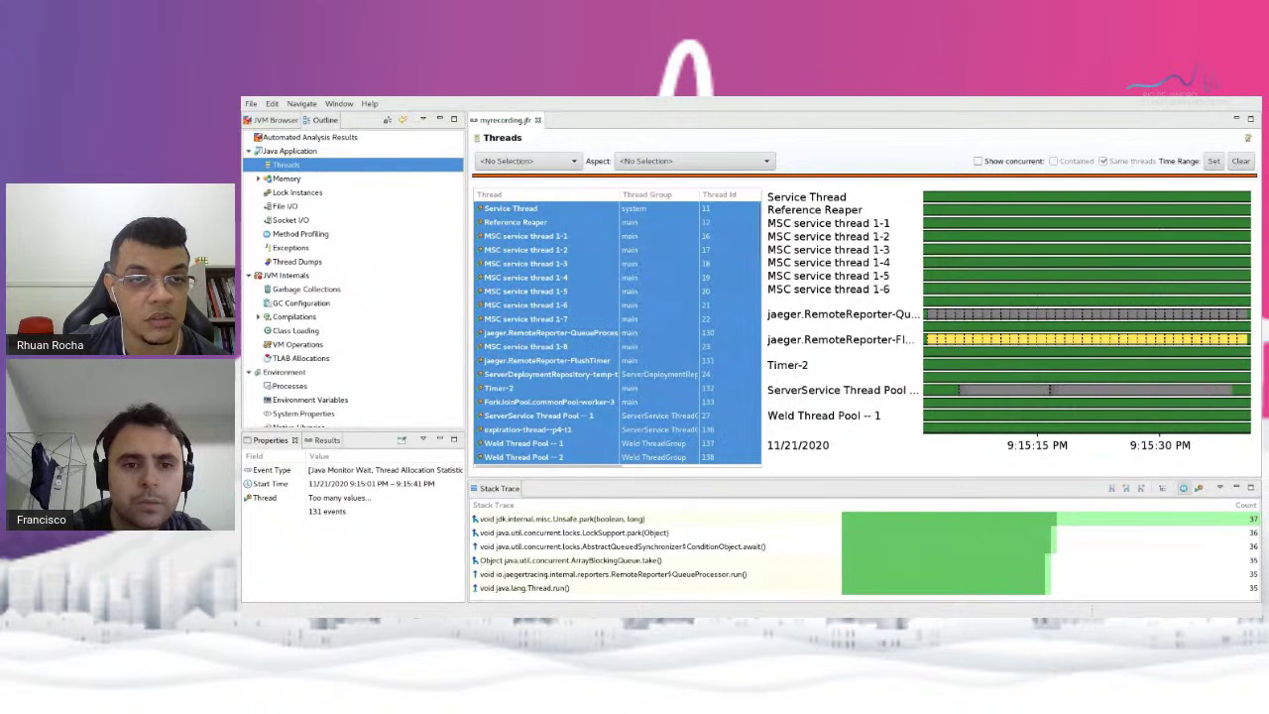
pyautogui.click(510, 208)
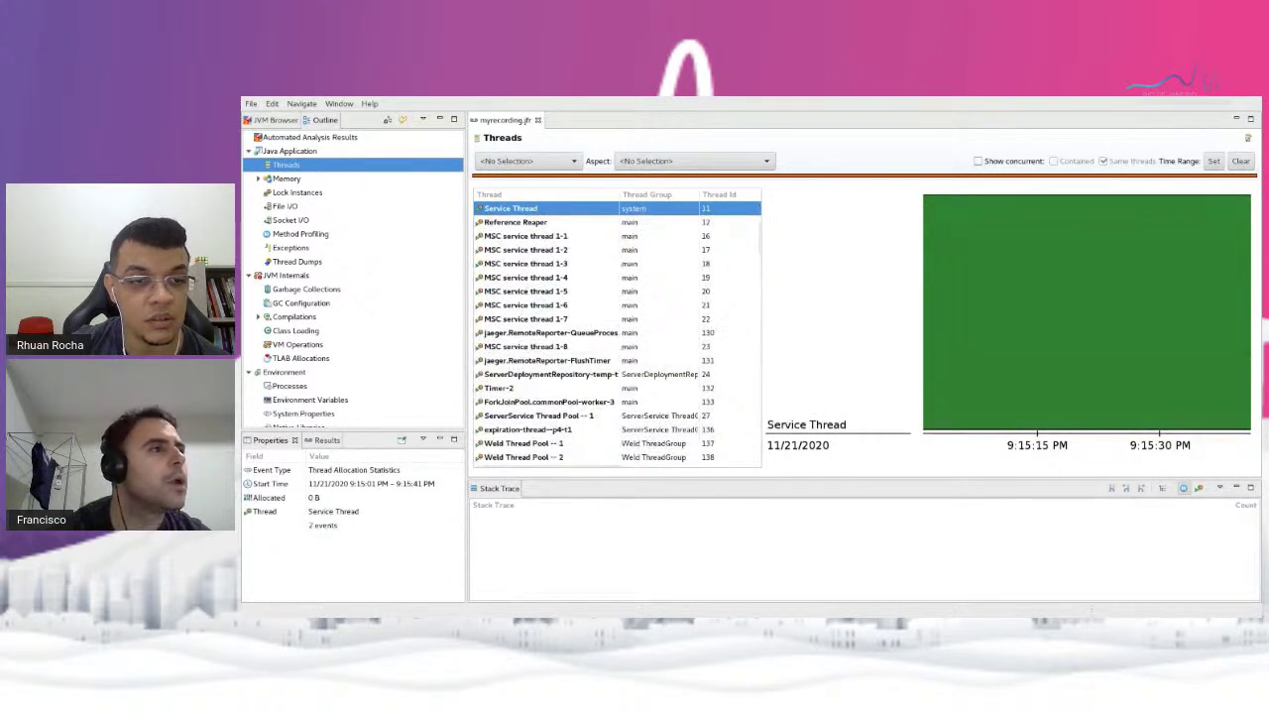
pyautogui.click(515, 222)
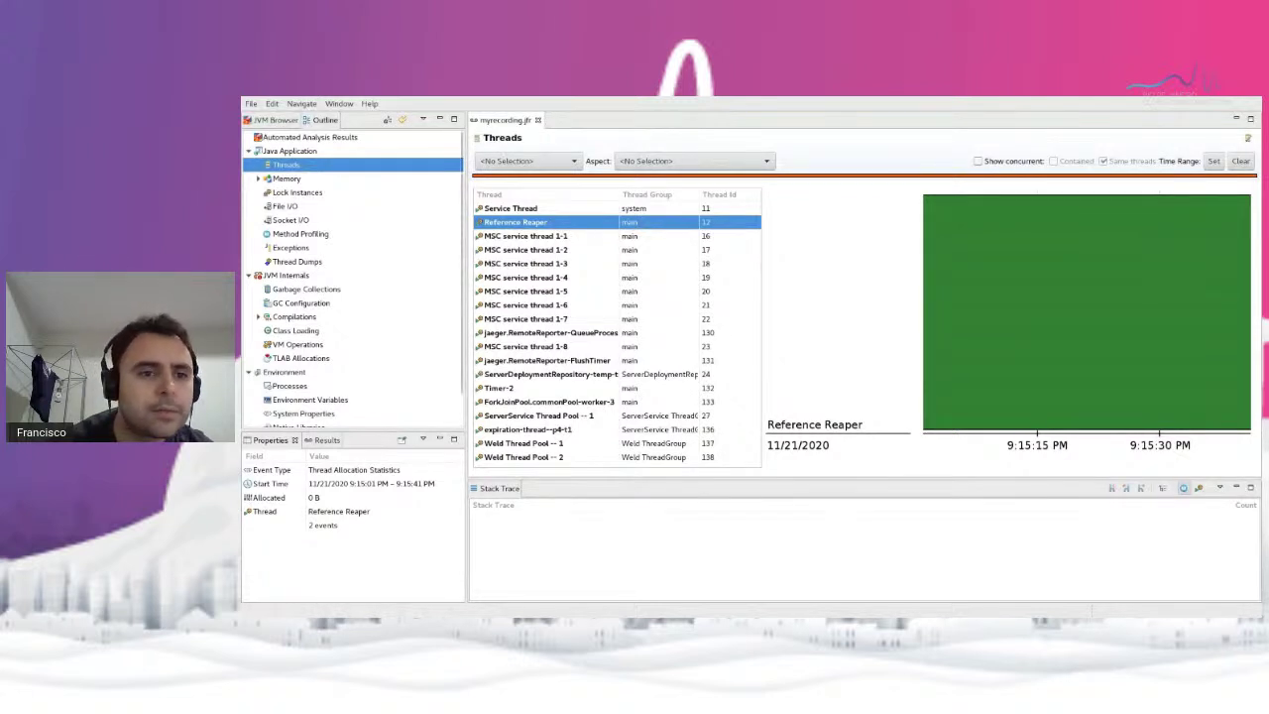
# Return from the Threads page to the recording's Automated Analysis Results
pyautogui.click(286, 178)
pyautogui.press('Up')
pyautogui.press('Up')
pyautogui.press('Up')
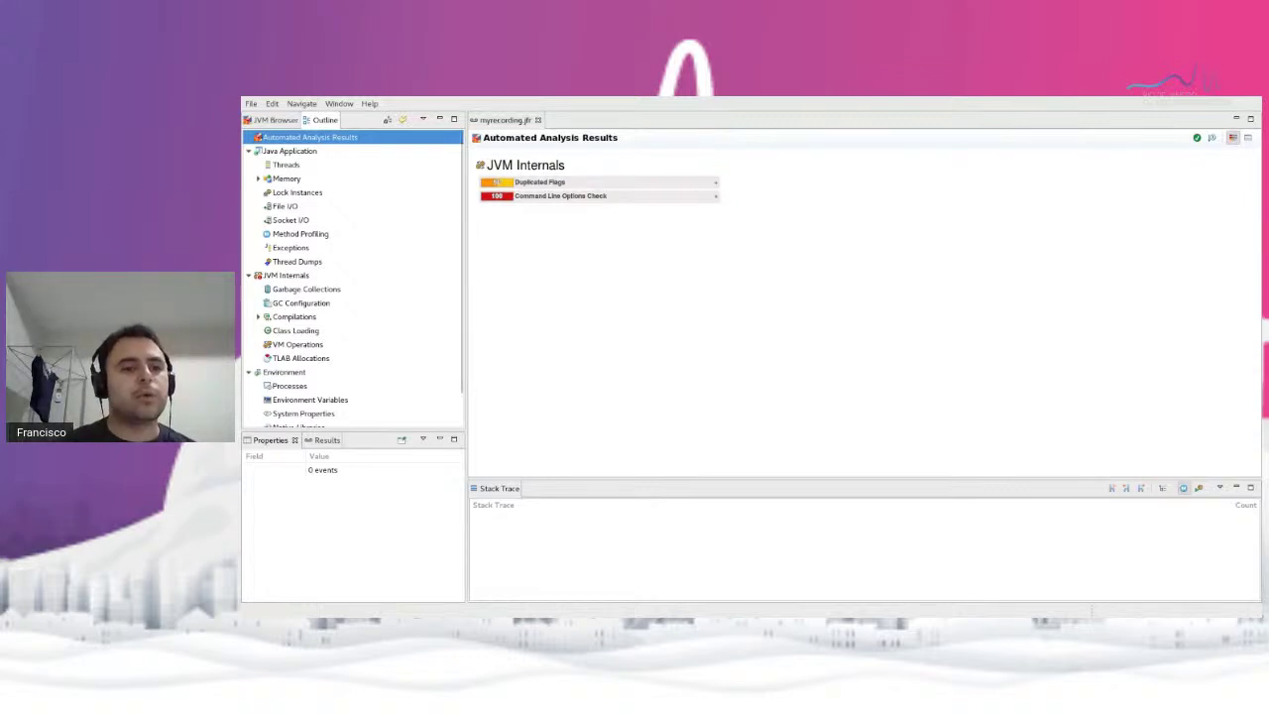
# Inspect the thread timelines of Reference Reaper, several MSC service threads, and jaeger.RemoteReporter-FlushTimer
pyautogui.click(286, 164)
pyautogui.click(516, 223)
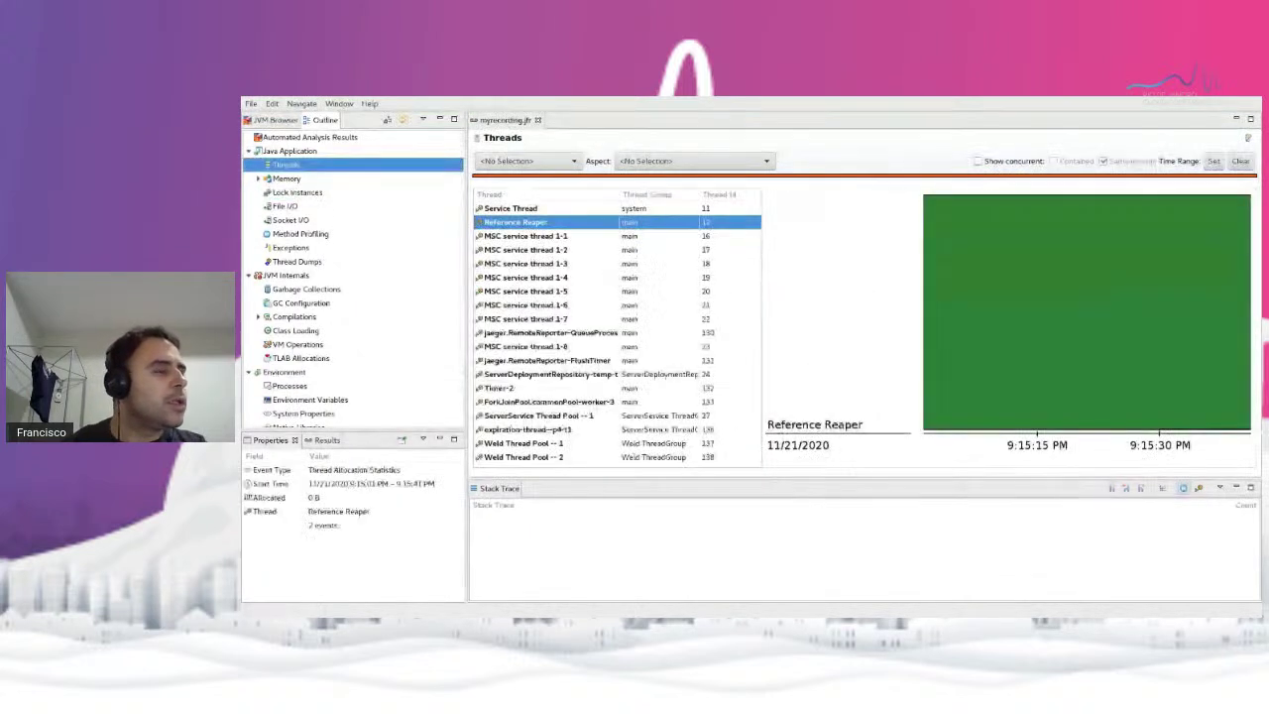
pyautogui.click(525, 236)
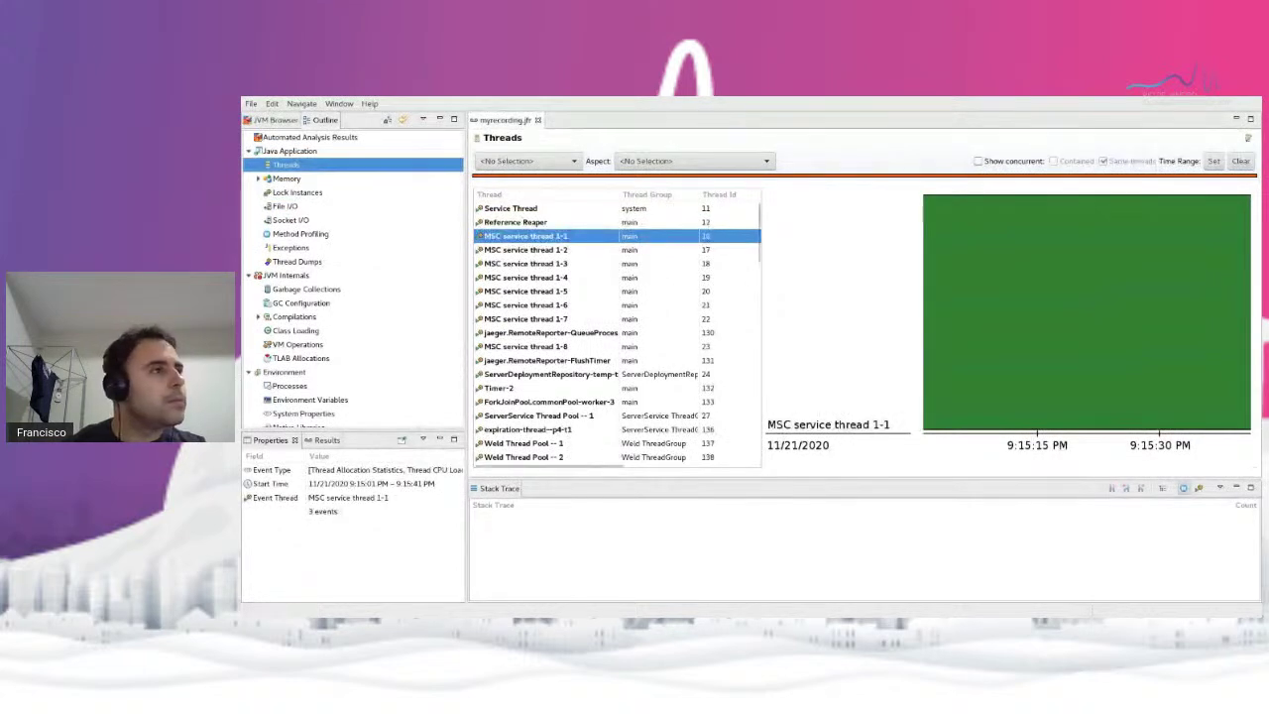
pyautogui.click(526, 250)
pyautogui.click(526, 292)
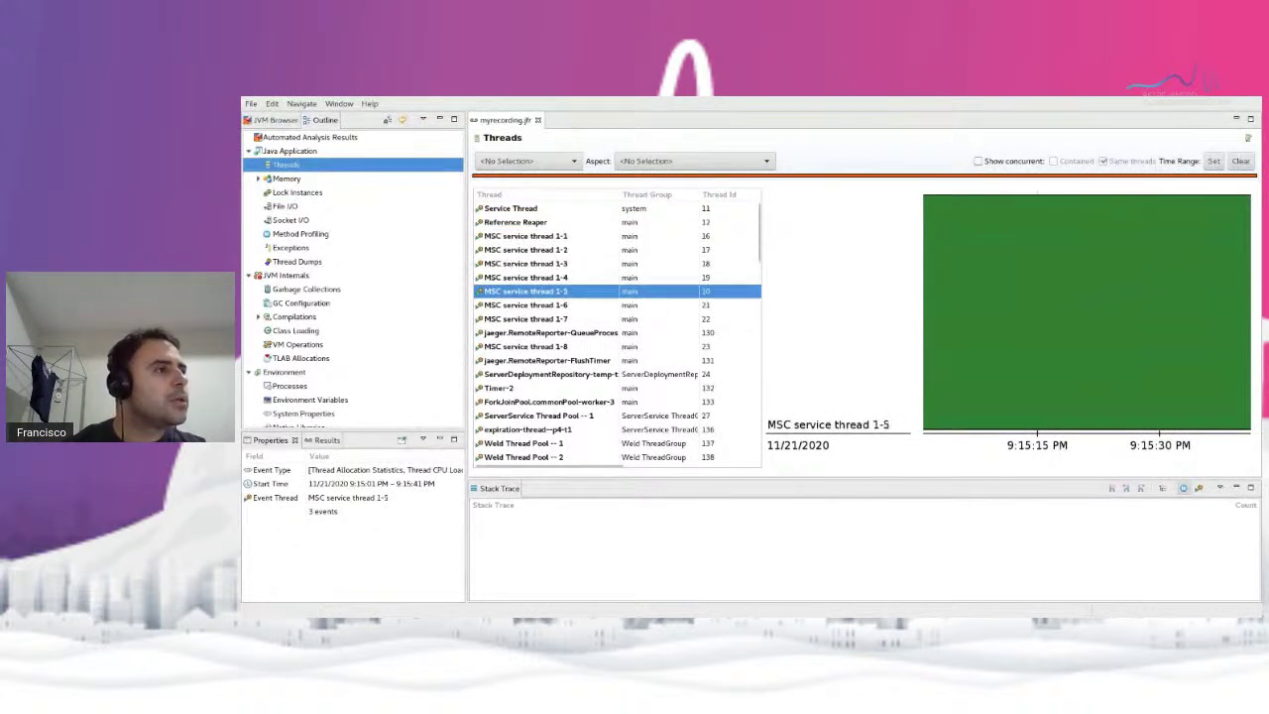
pyautogui.click(546, 360)
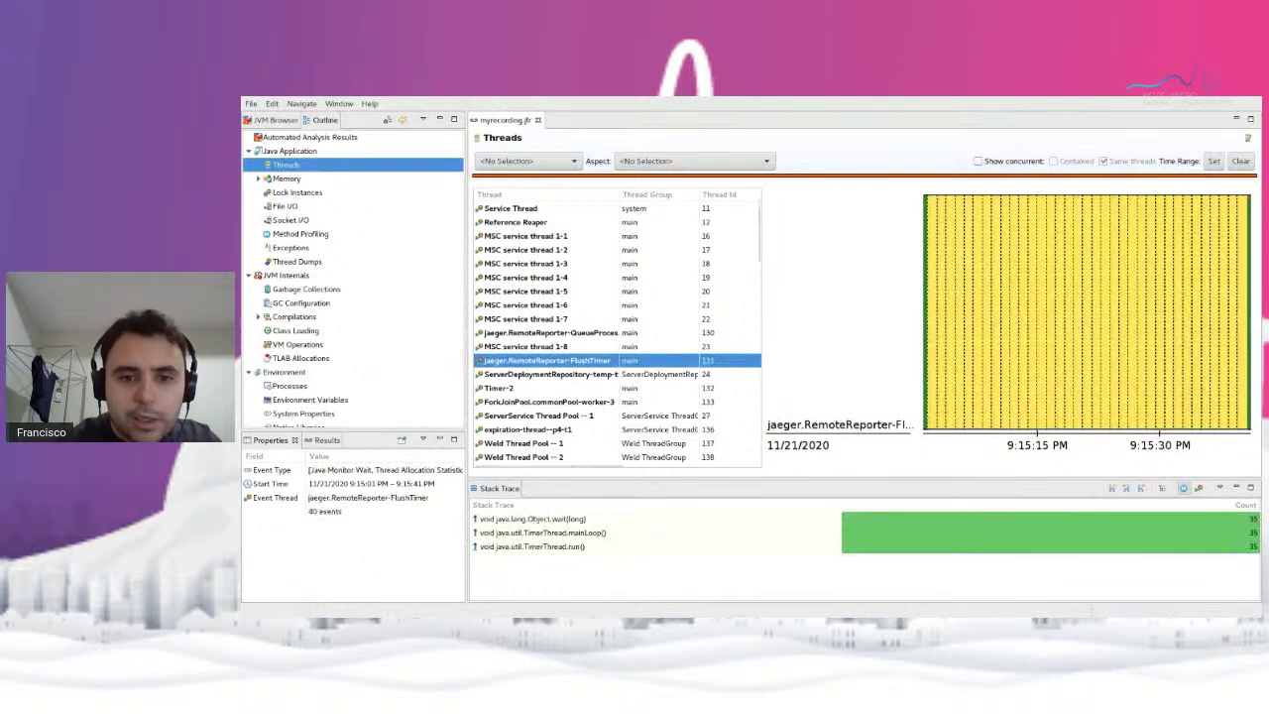
# Compare the timelines and stack traces of Service Thread and jaeger.RemoteReporter-QueueProcessor
pyautogui.click(511, 209)
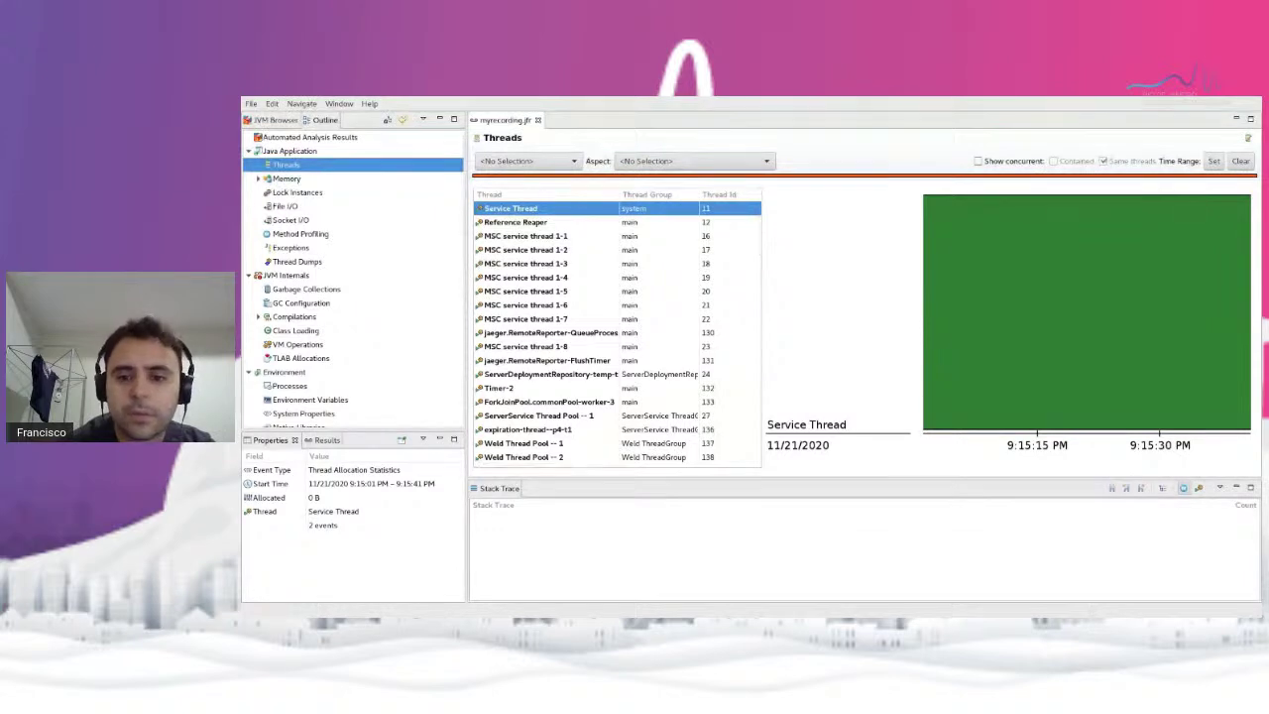
pyautogui.scroll(-7, 614, 327)
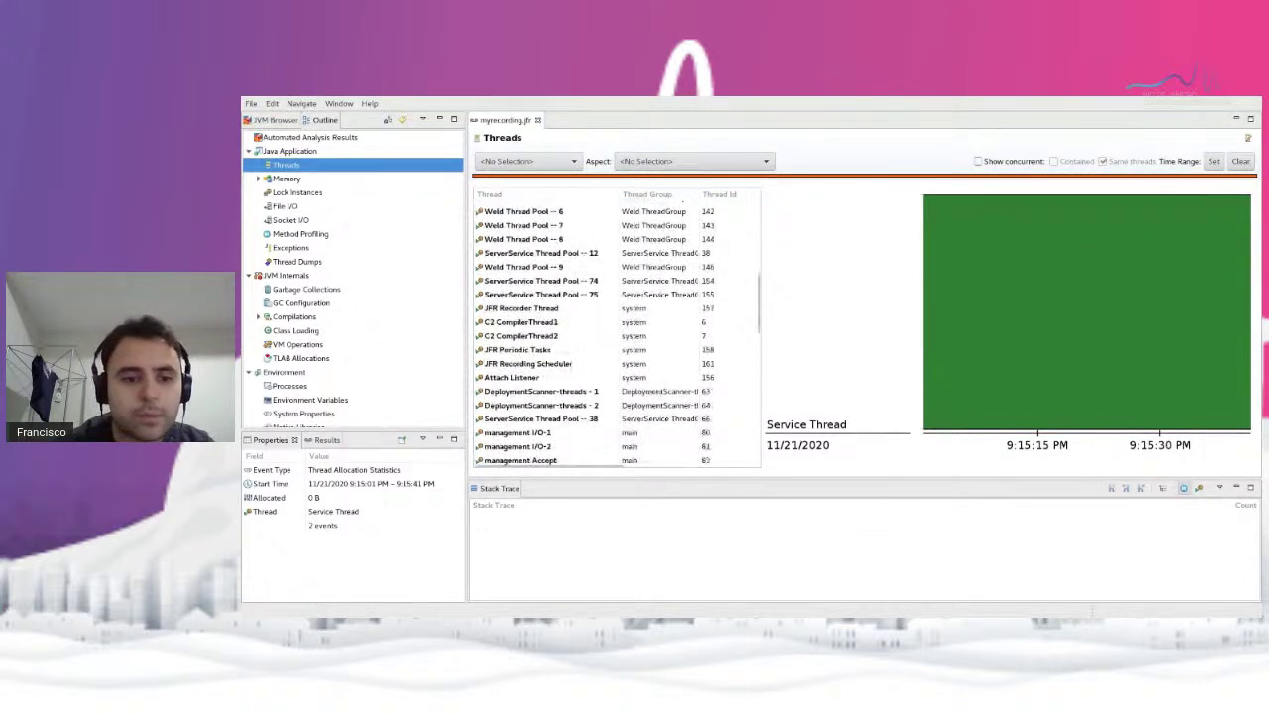
pyautogui.scroll(7, 615, 327)
pyautogui.click(550, 332)
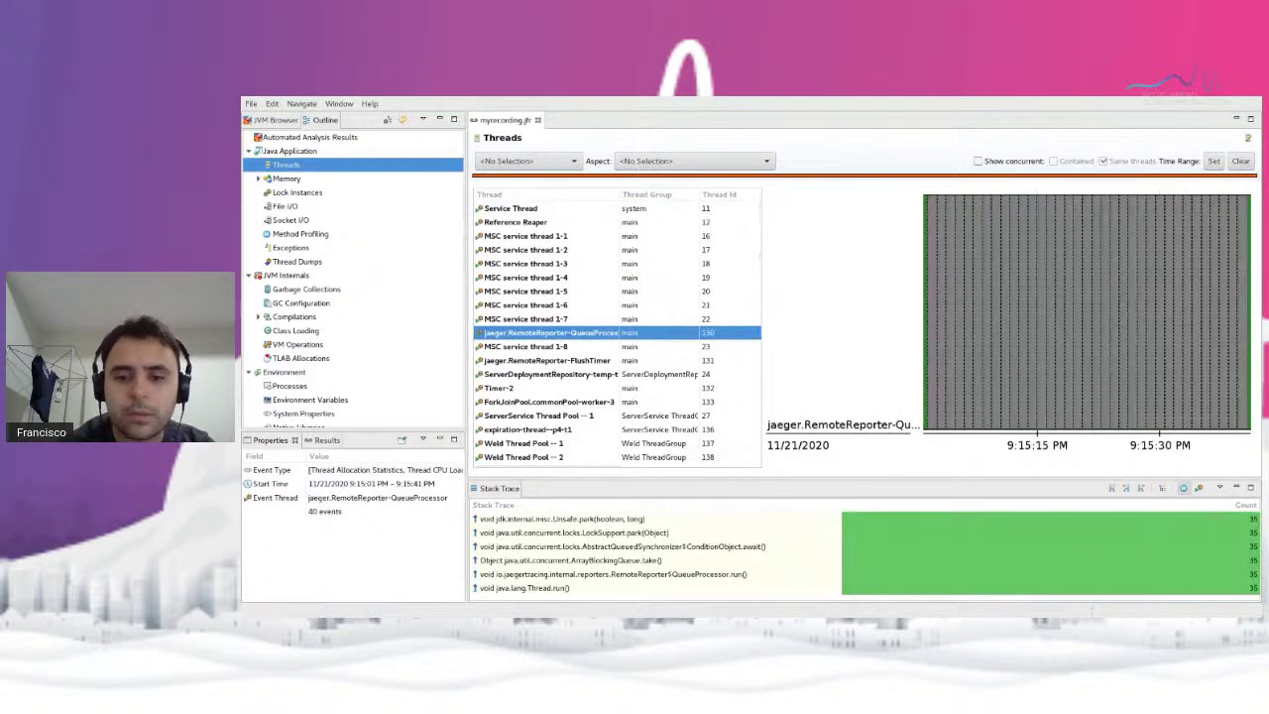
pyautogui.click(511, 209)
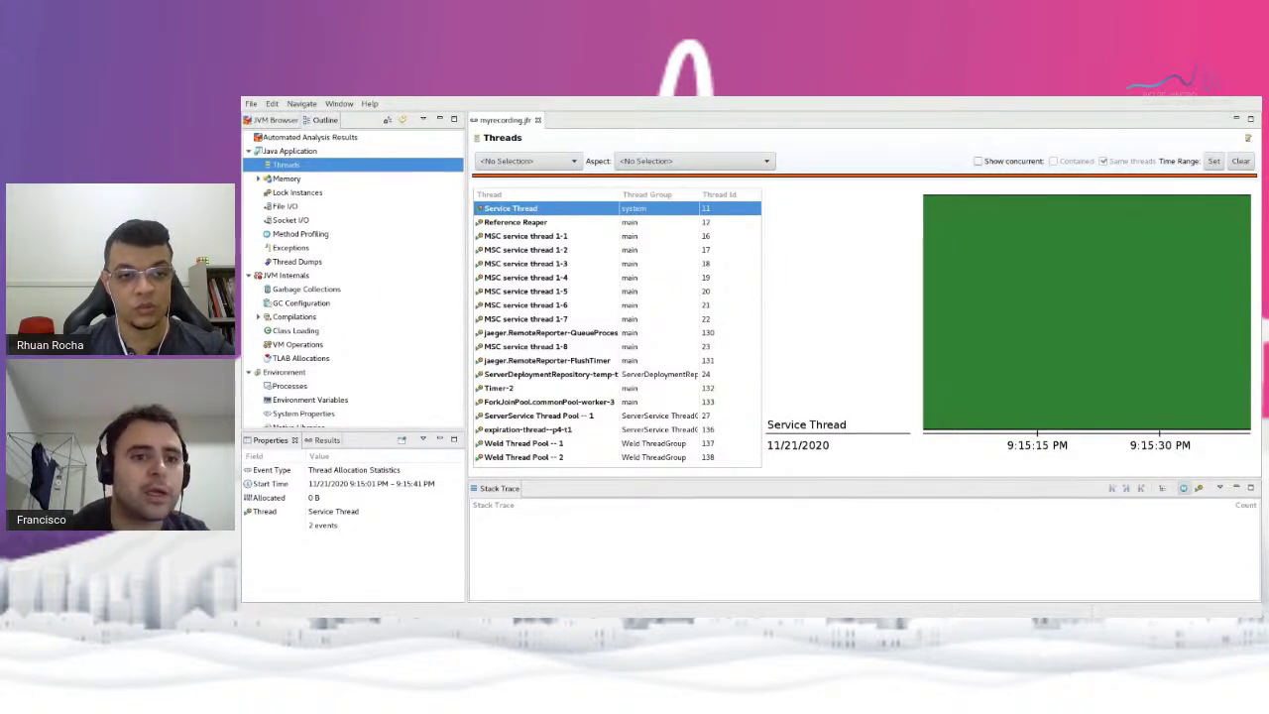
# Open the Automated Analysis Results and read the Duplicated Flags explanation under JVM Internals
pyautogui.click(310, 137)
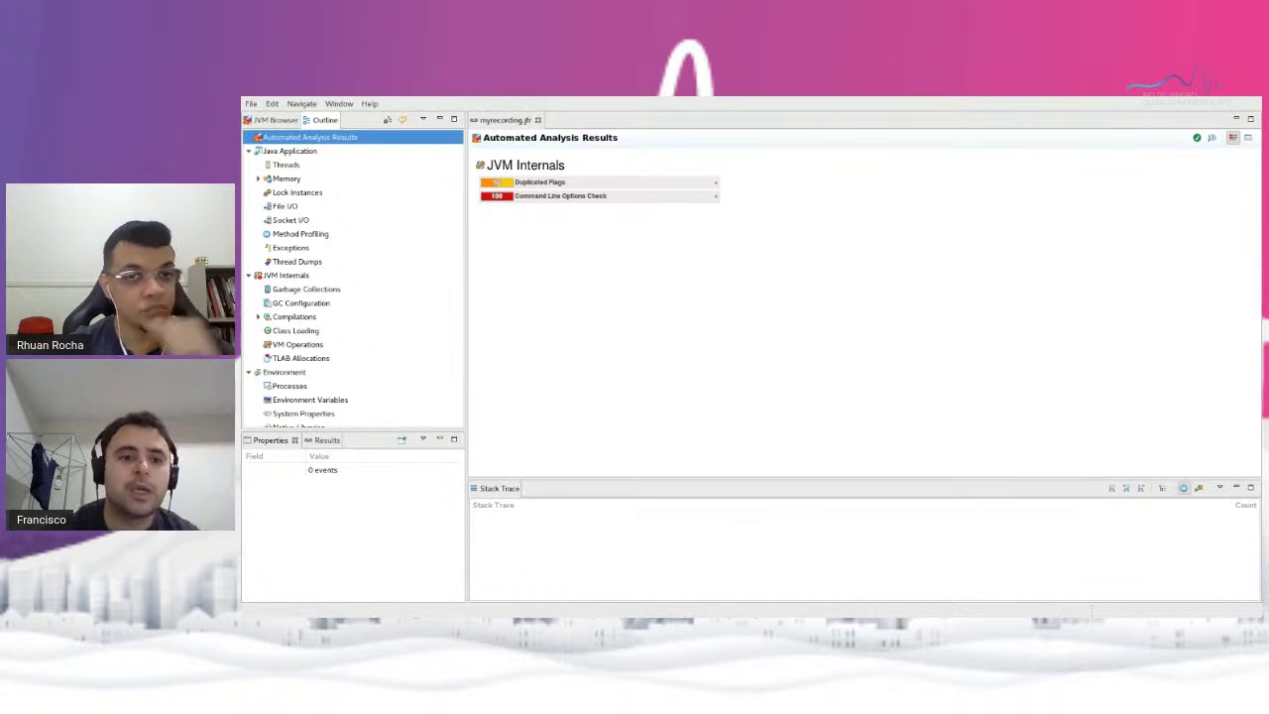
pyautogui.click(496, 184)
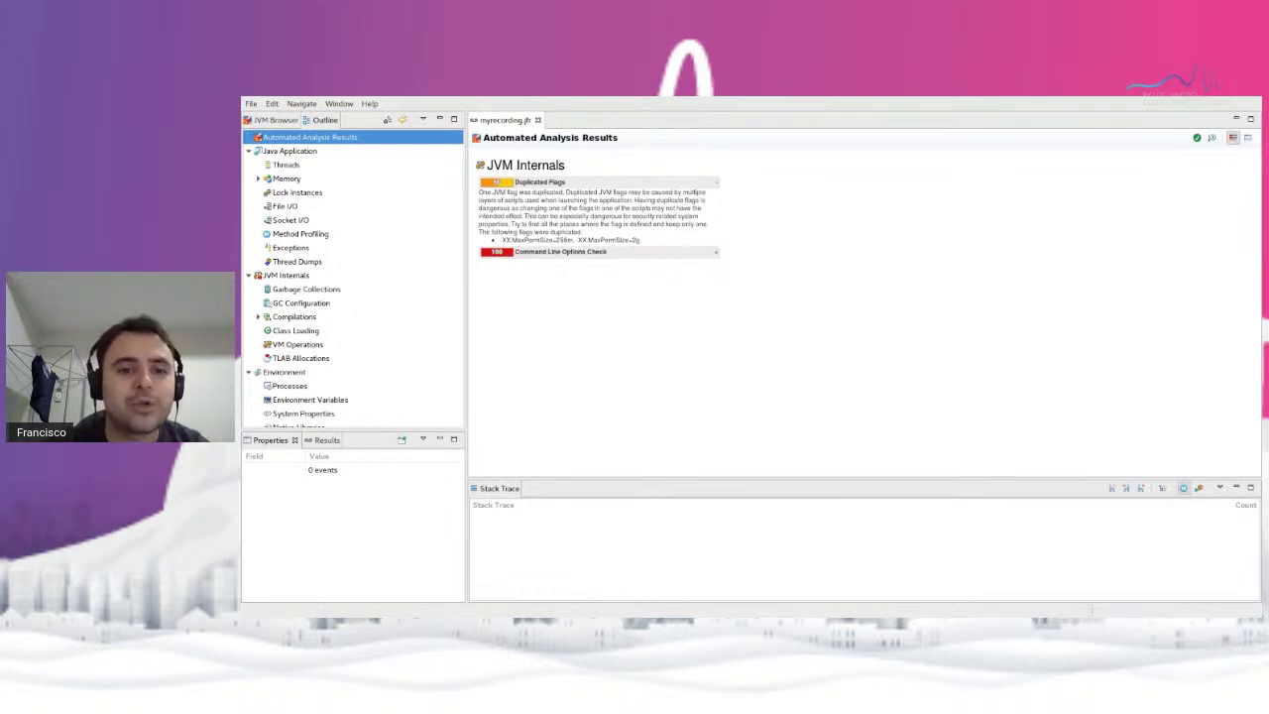
pyautogui.moveTo(502, 240); pyautogui.dragTo(554, 240)
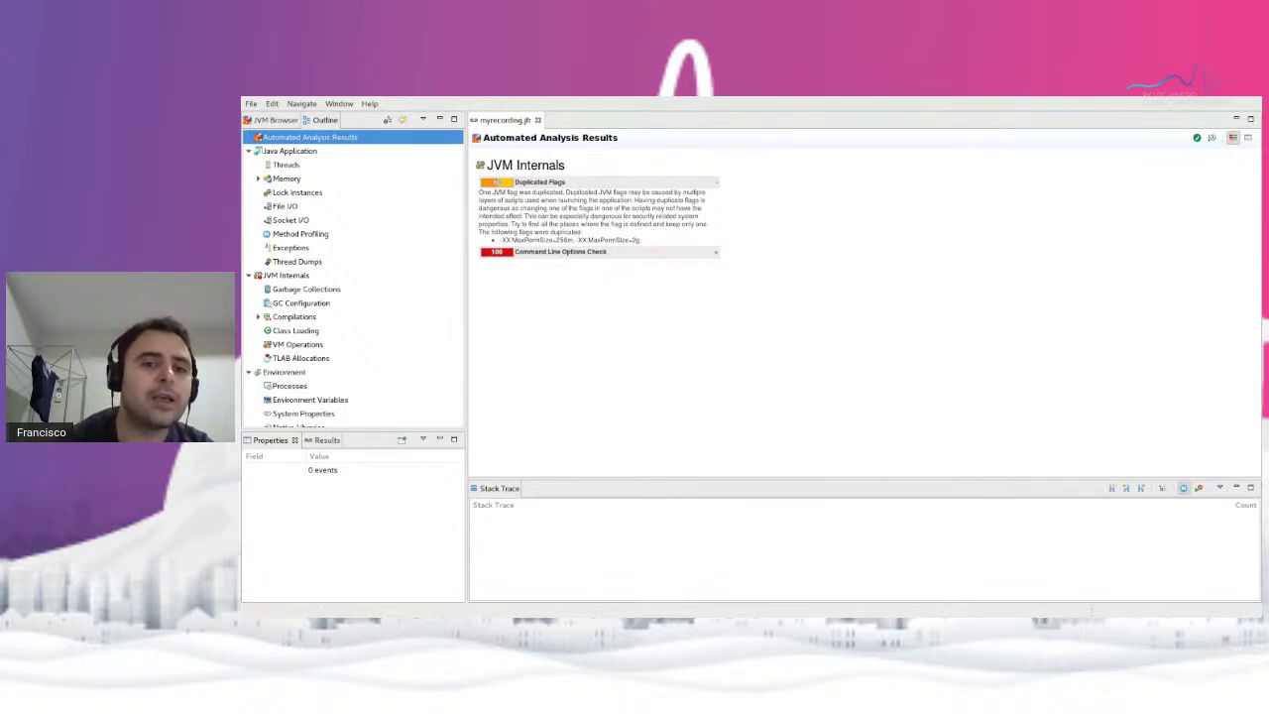
pyautogui.doubleClick(548, 192)
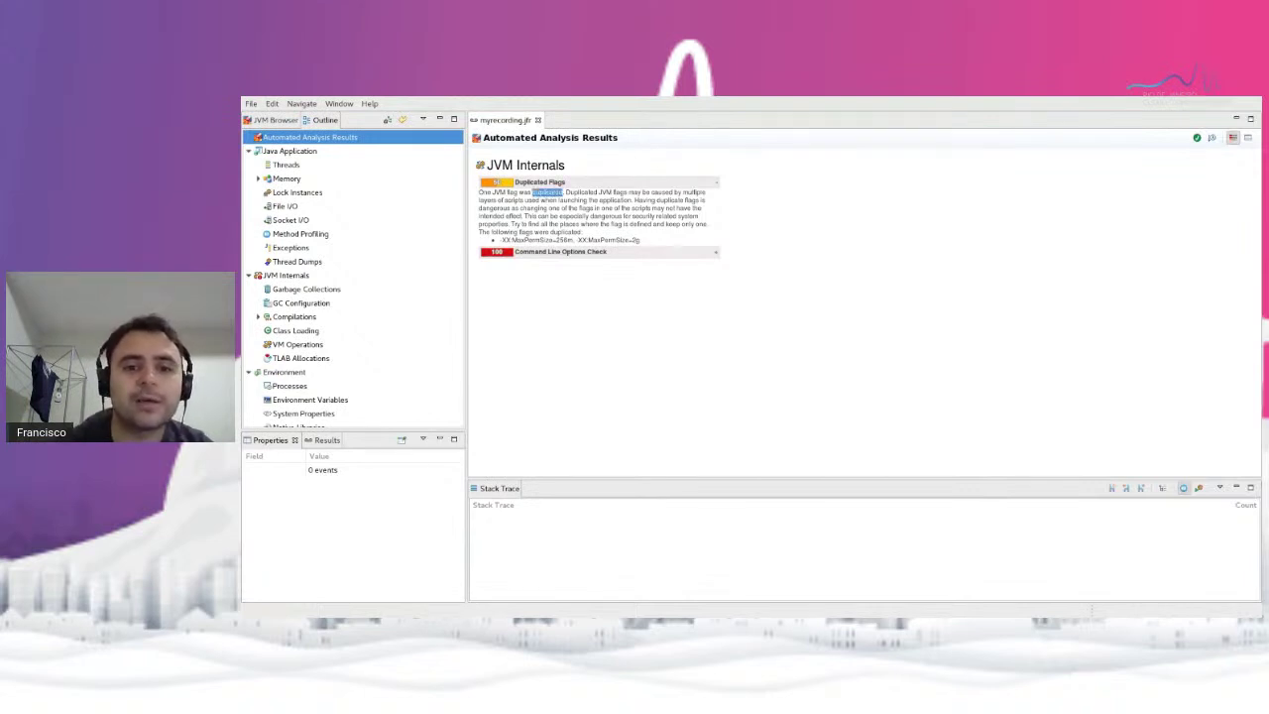
pyautogui.click(547, 192)
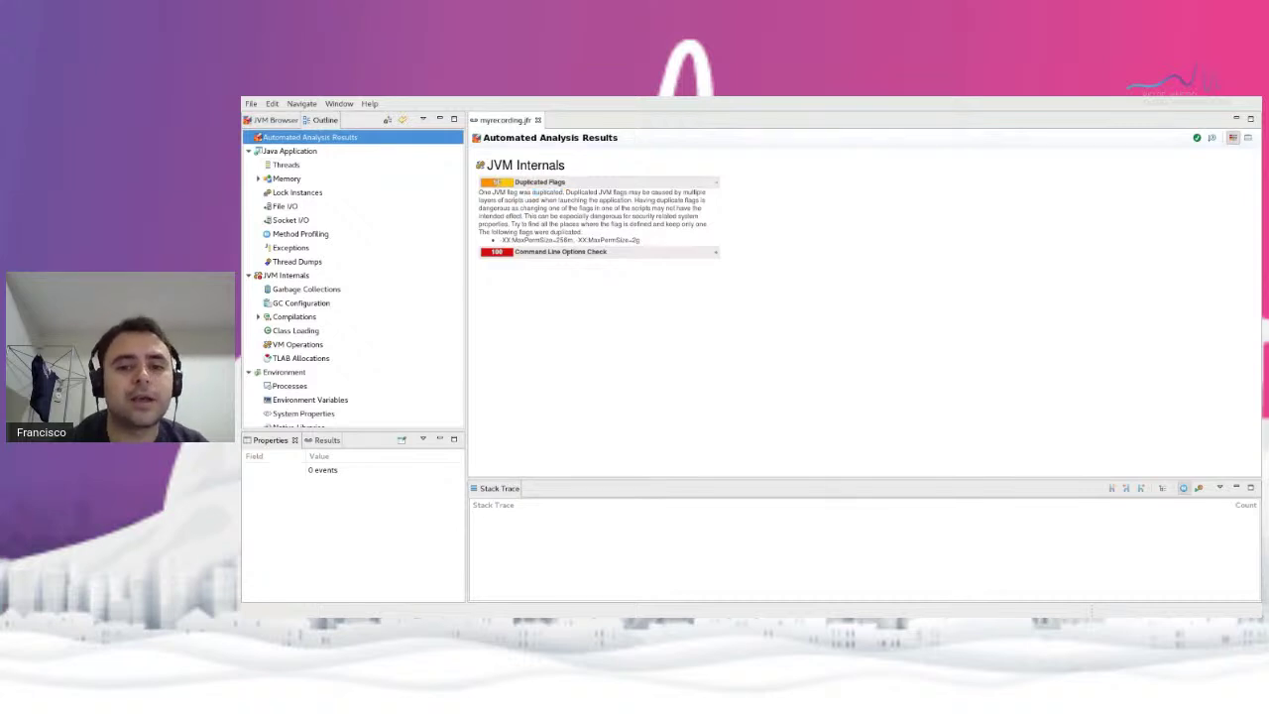
# Check the Command Line Options Check details briefly, collapse them, and examine the MaxPermSize flags listed under Duplicated Flags
pyautogui.click(560, 251)
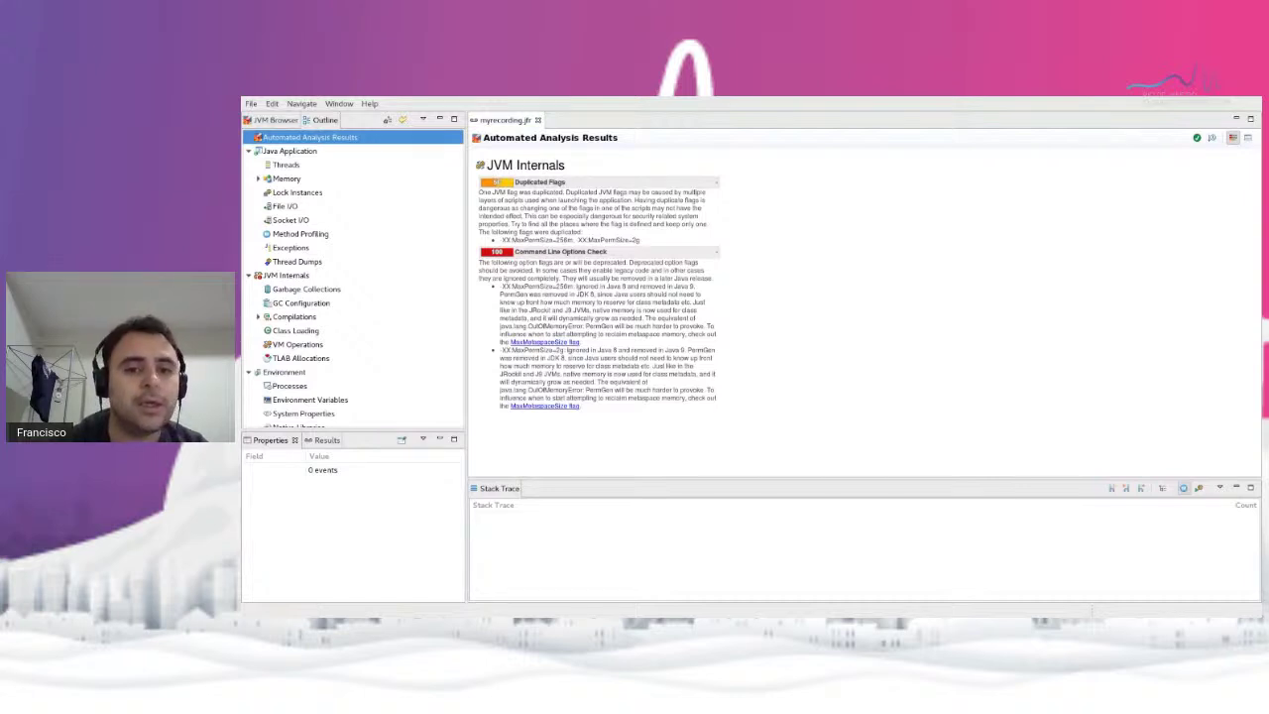
pyautogui.click(560, 251)
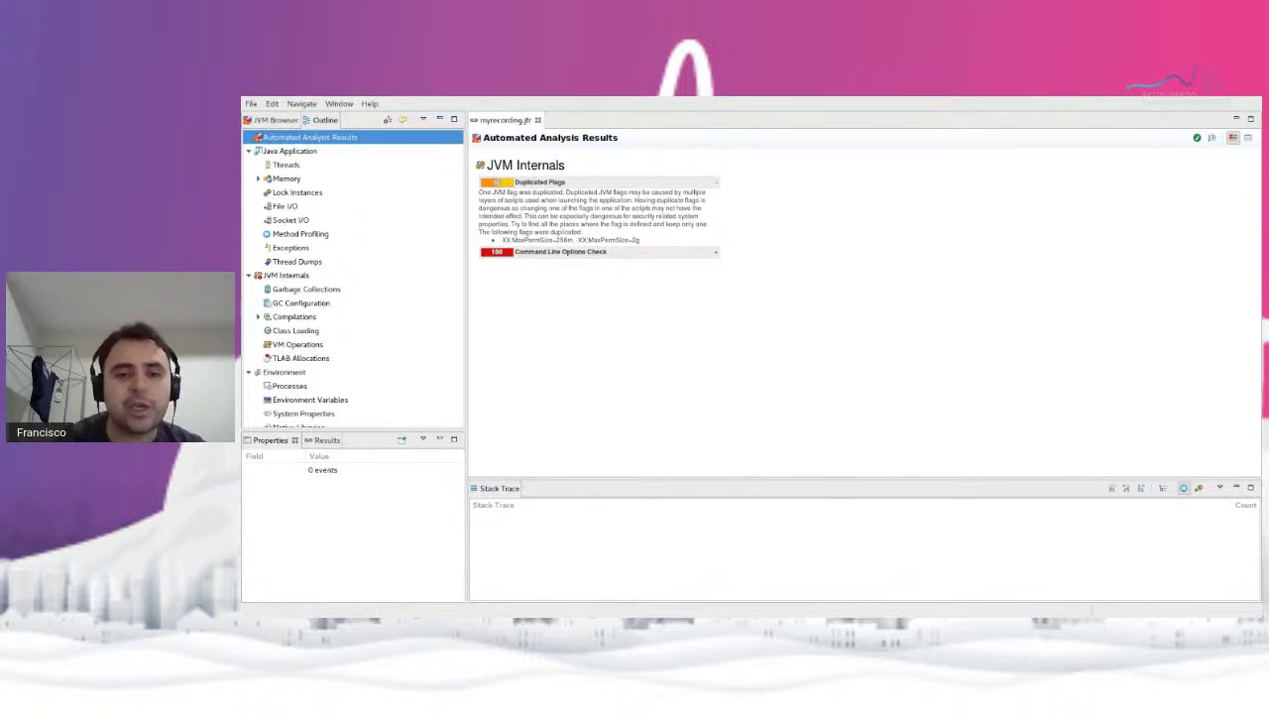
pyautogui.tripleClick(605, 240)
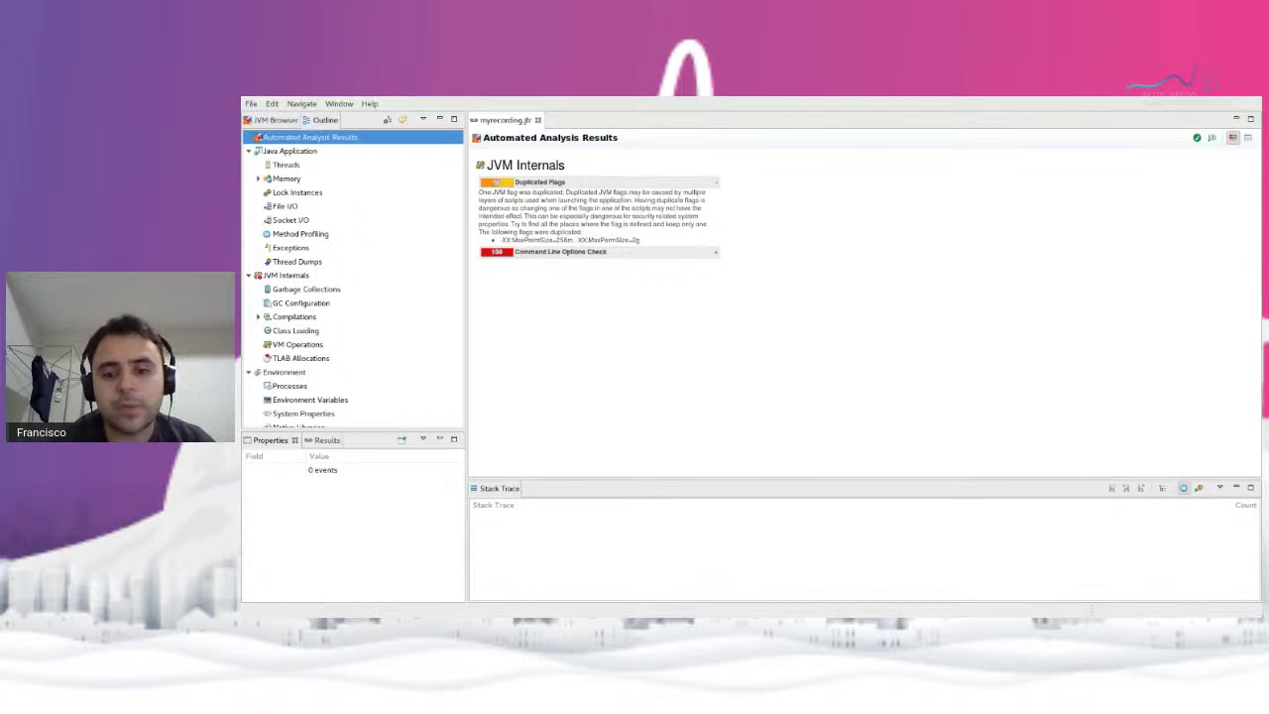
pyautogui.doubleClick(603, 240)
pyautogui.click(603, 240)
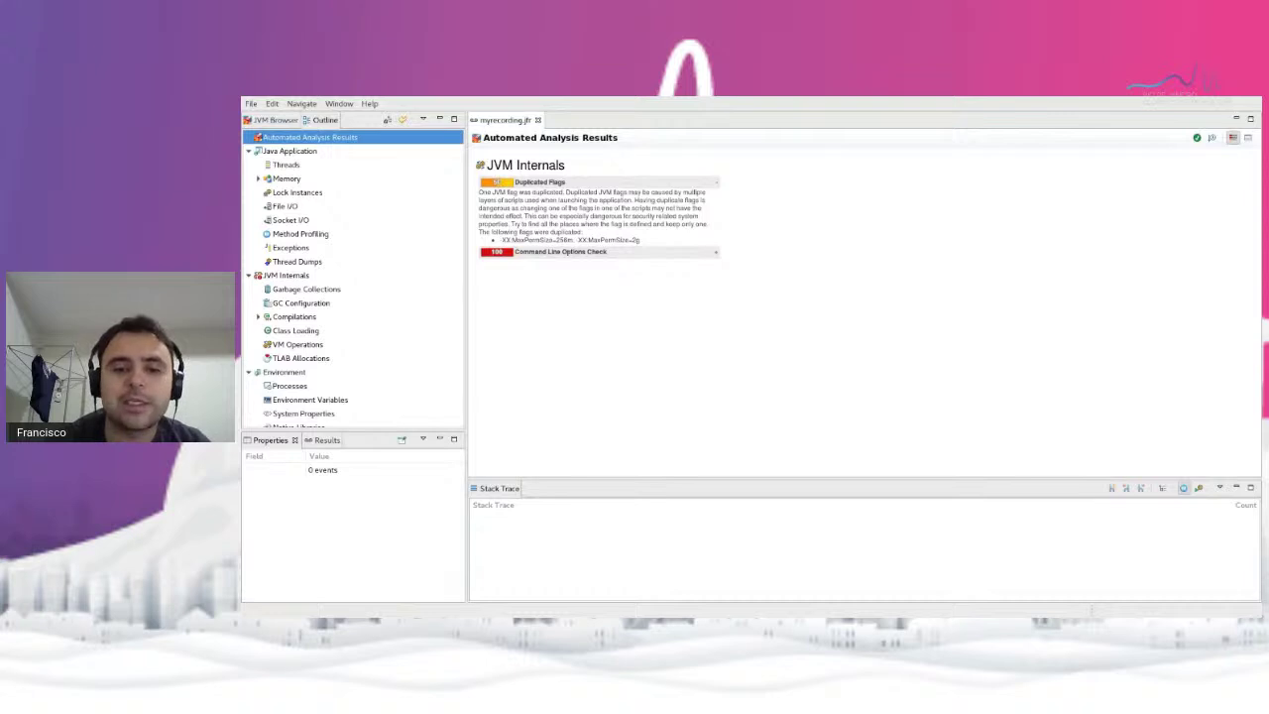
pyautogui.doubleClick(603, 240)
pyautogui.tripleClick(603, 240)
# Read the Command Line Options Check explanation of the deprecated MaxPermSize=256m flag, and collapse both JVM Internals results
pyautogui.click(603, 297)
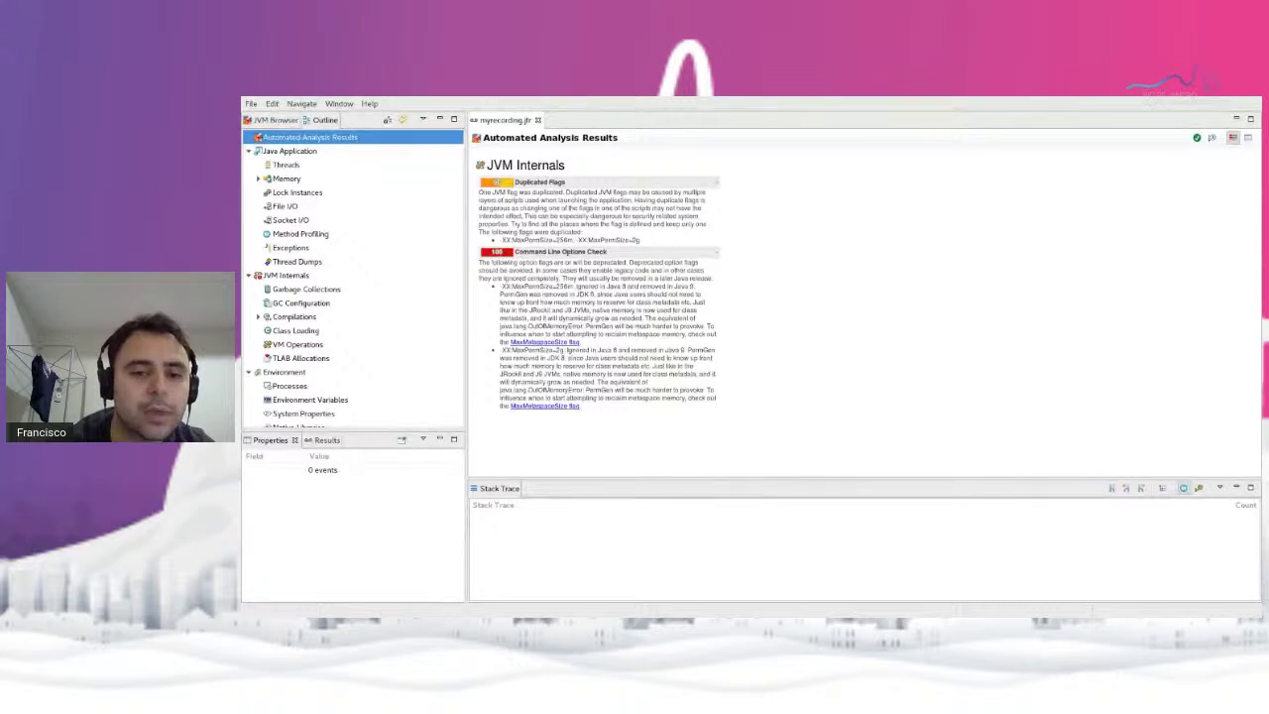
pyautogui.moveTo(501, 287); pyautogui.dragTo(552, 286)
pyautogui.click(525, 287)
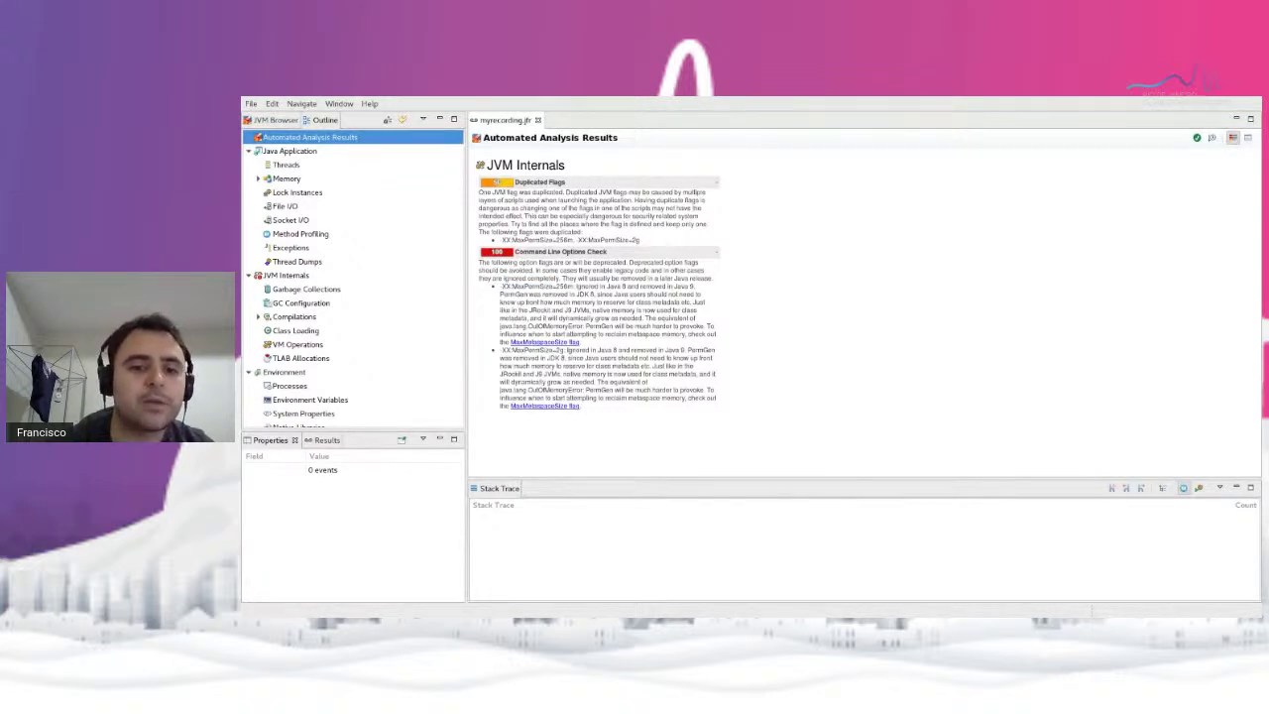
pyautogui.moveTo(585, 287); pyautogui.dragTo(646, 287)
pyautogui.click(614, 287)
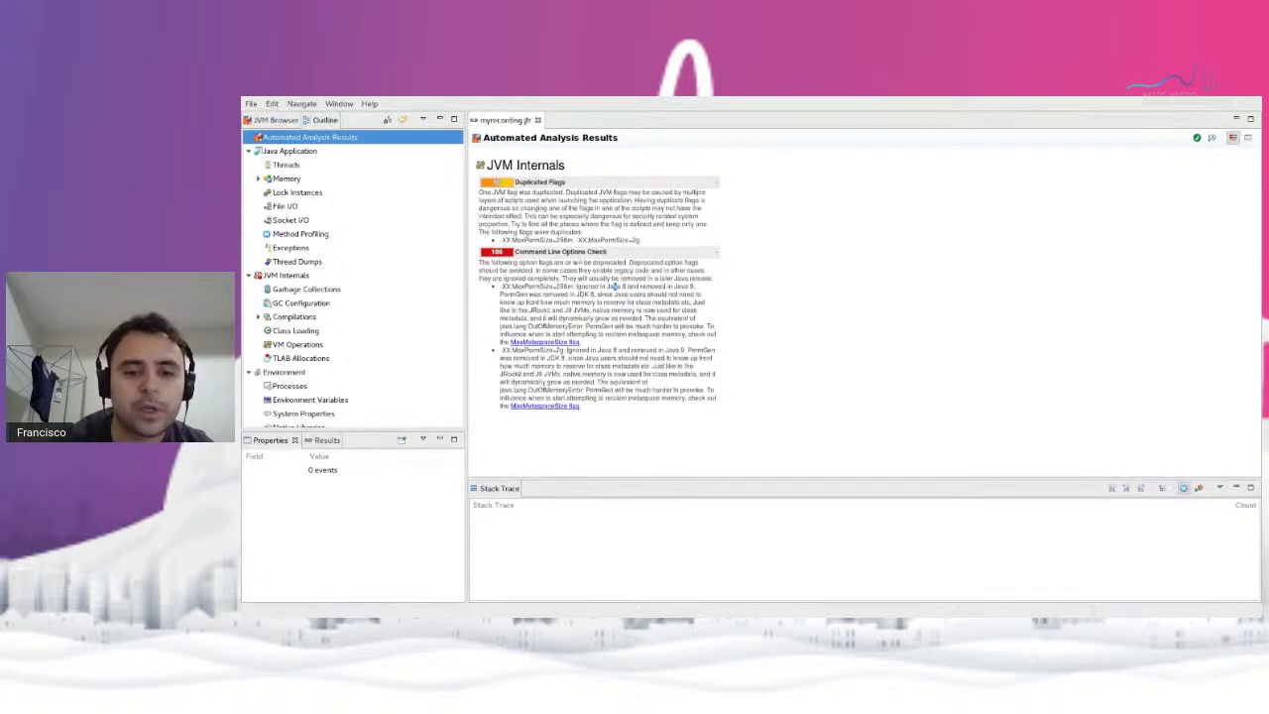
pyautogui.moveTo(614, 286); pyautogui.dragTo(480, 192)
pyautogui.click(482, 161)
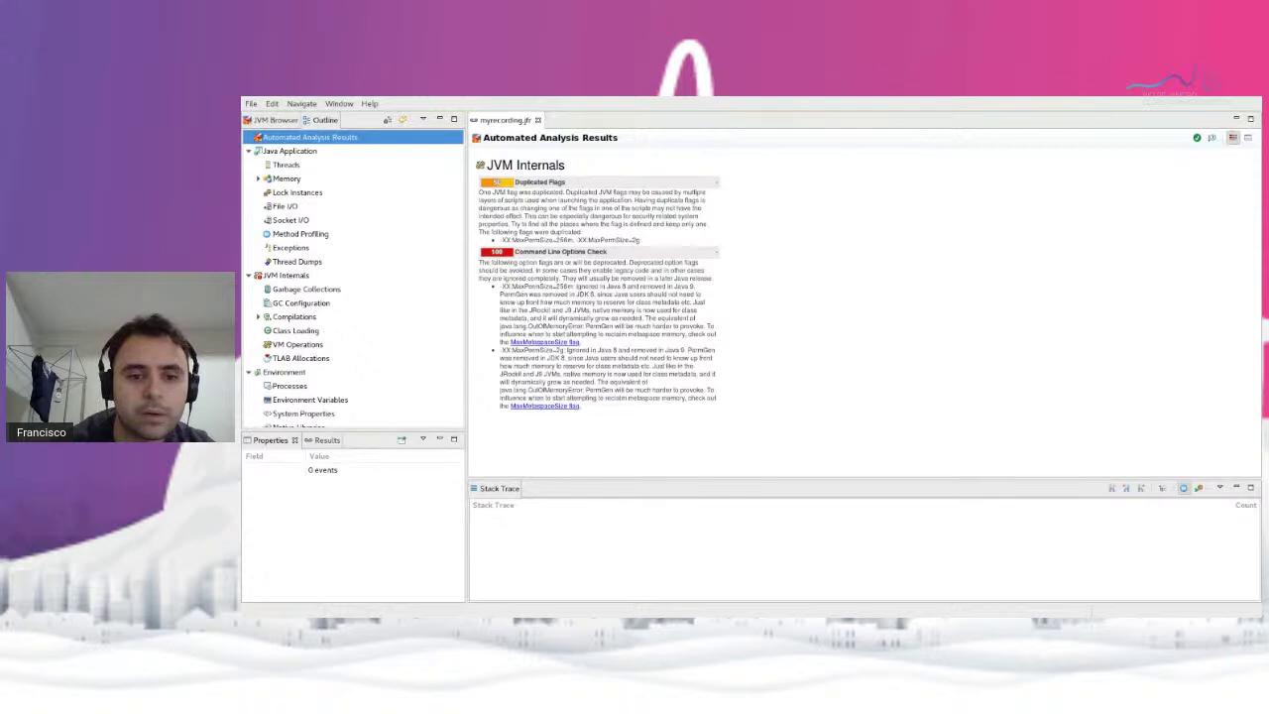
pyautogui.moveTo(481, 279)
pyautogui.mouseDown()
pyautogui.moveTo(714, 347)
pyautogui.moveTo(482, 280)
pyautogui.mouseUp()
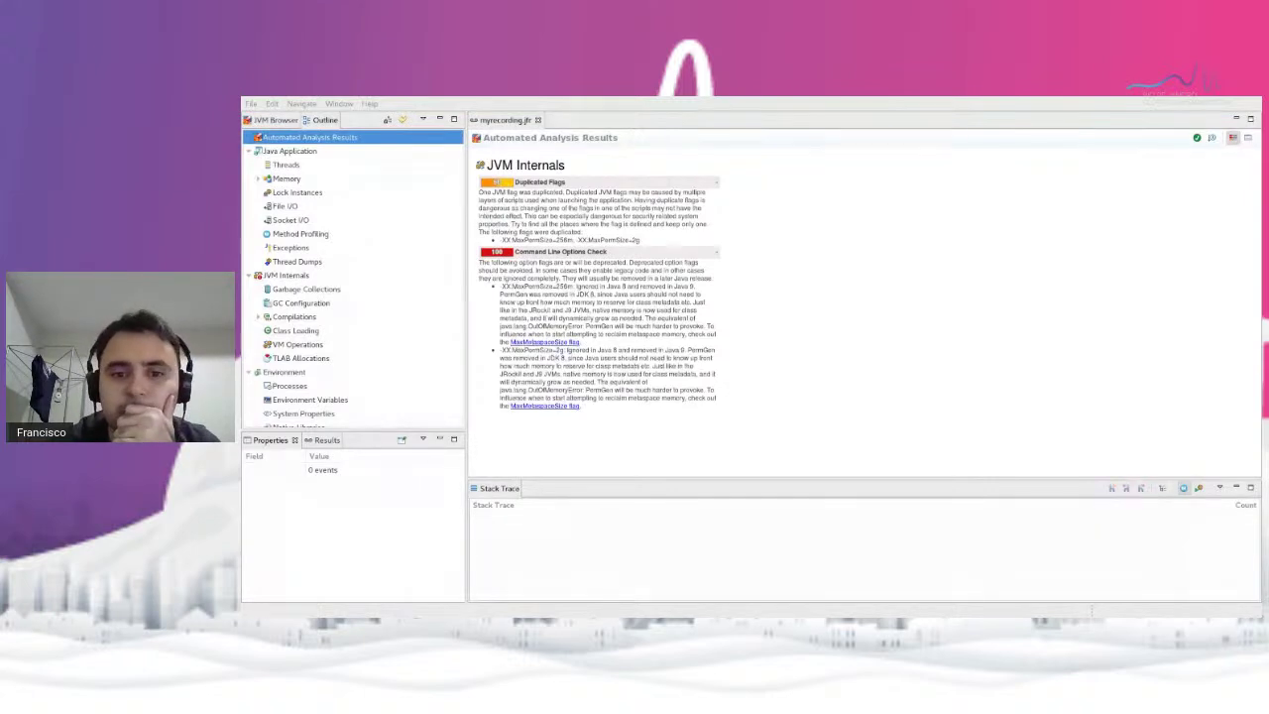
pyautogui.click(560, 251)
pyautogui.click(539, 182)
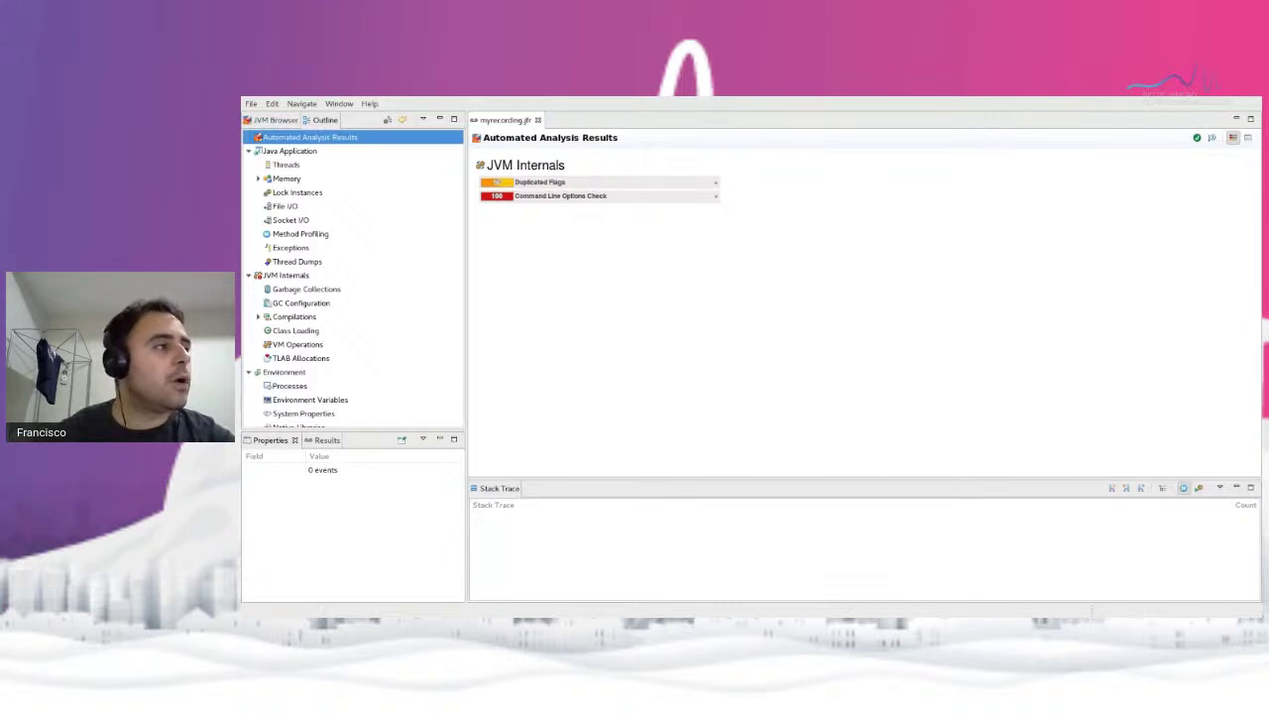
# Return to the Threads page and inspect the timelines of C2 CompilerThread1 and C2 CompilerThread2
pyautogui.click(286, 165)
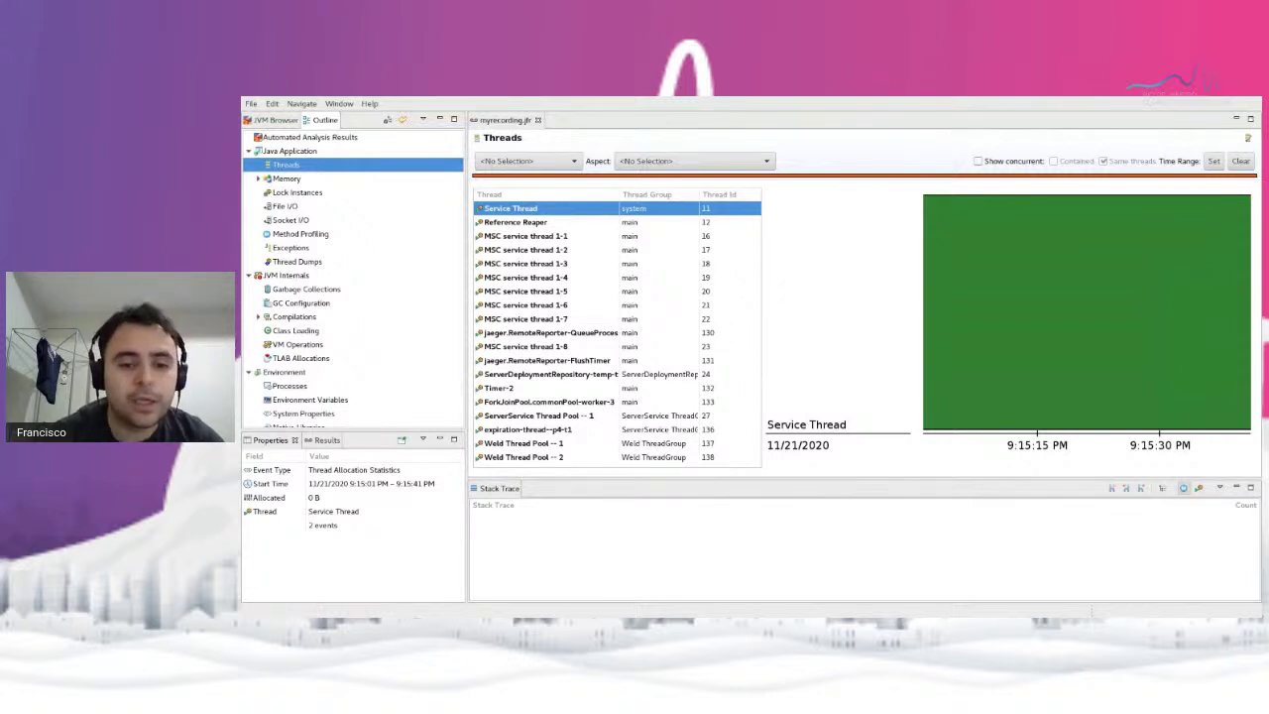
pyautogui.scroll(-5, 615, 332)
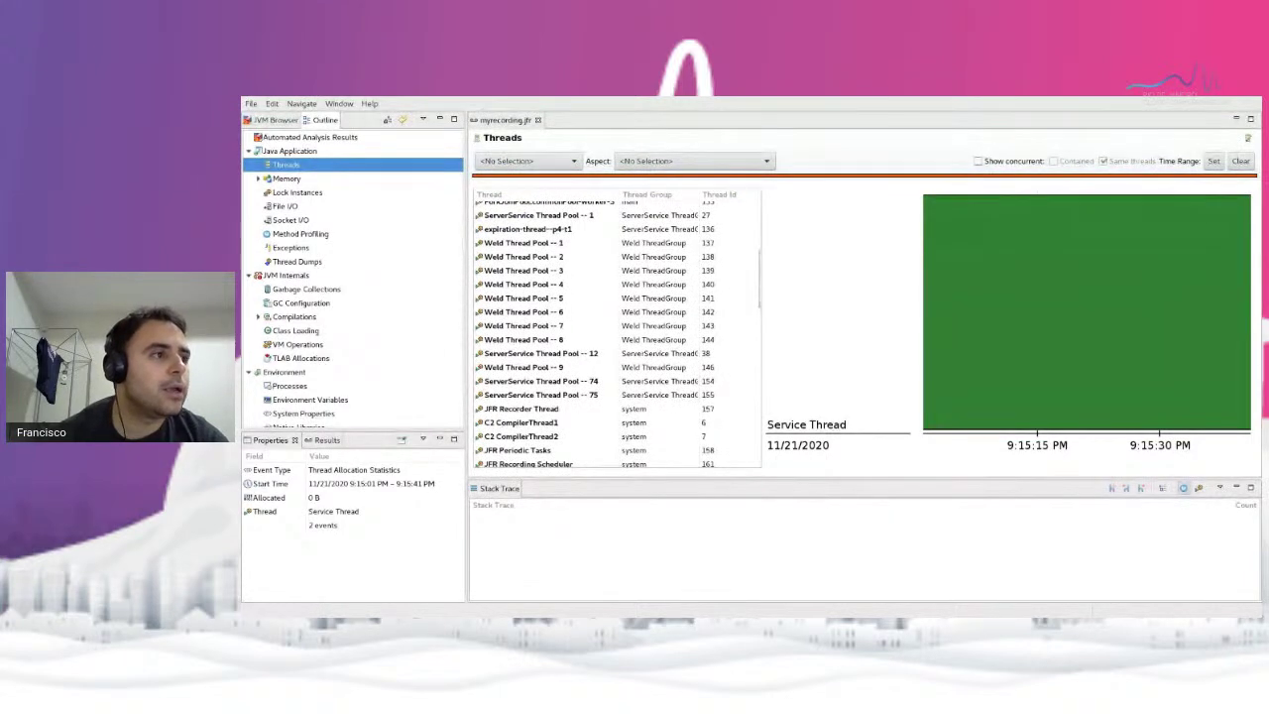
pyautogui.click(520, 422)
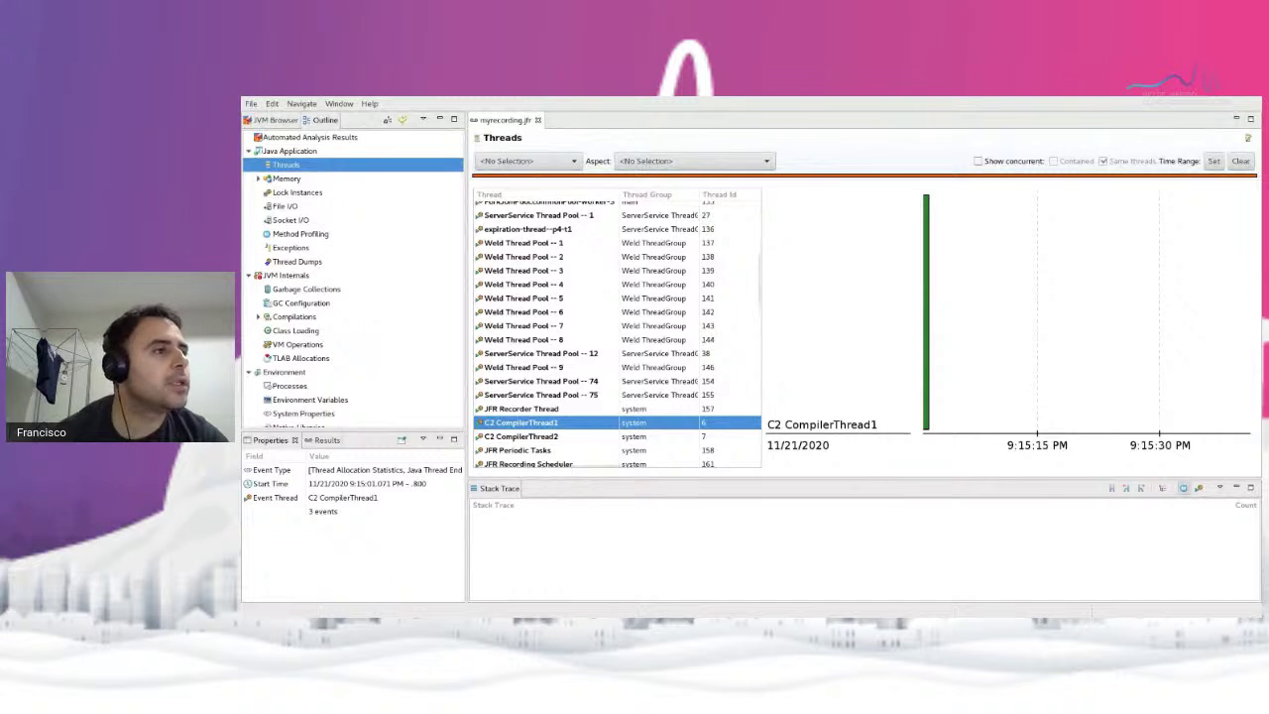
pyautogui.click(521, 437)
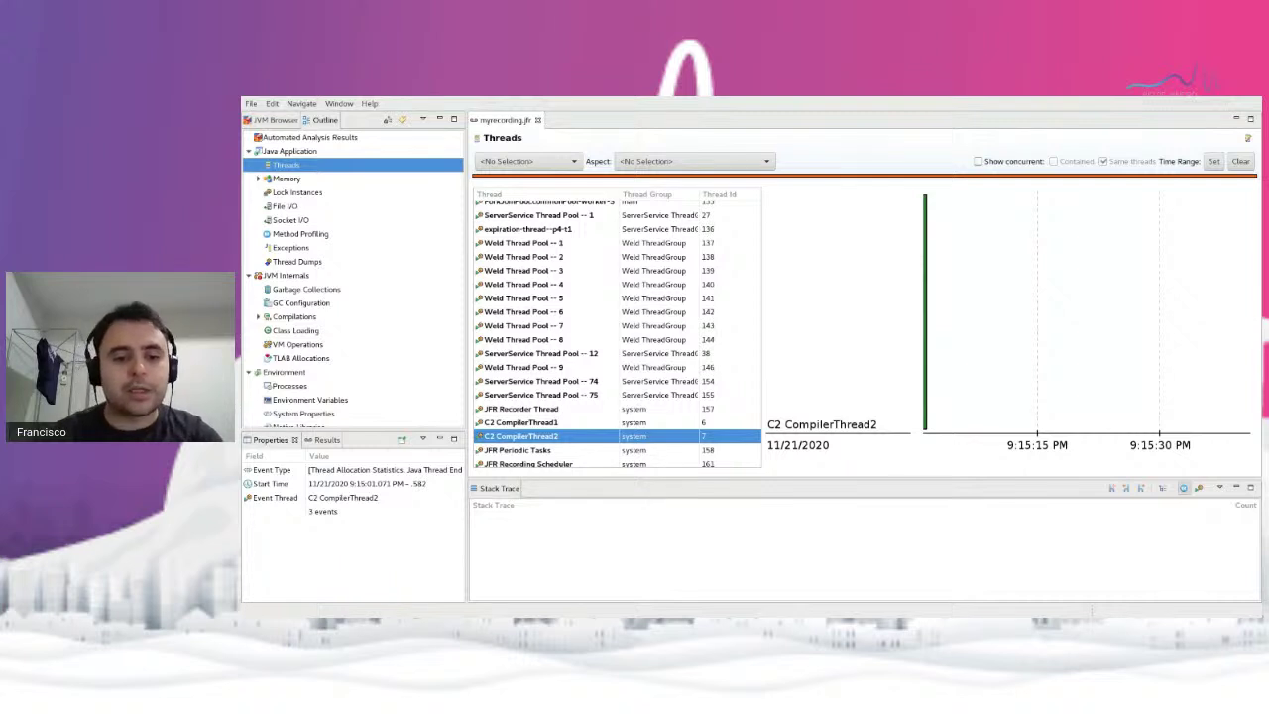
# Inspect the C2 CompilerThread1 timeline, look over the rest of the thread list, and glance at the Memory page before returning to Threads
pyautogui.click(520, 422)
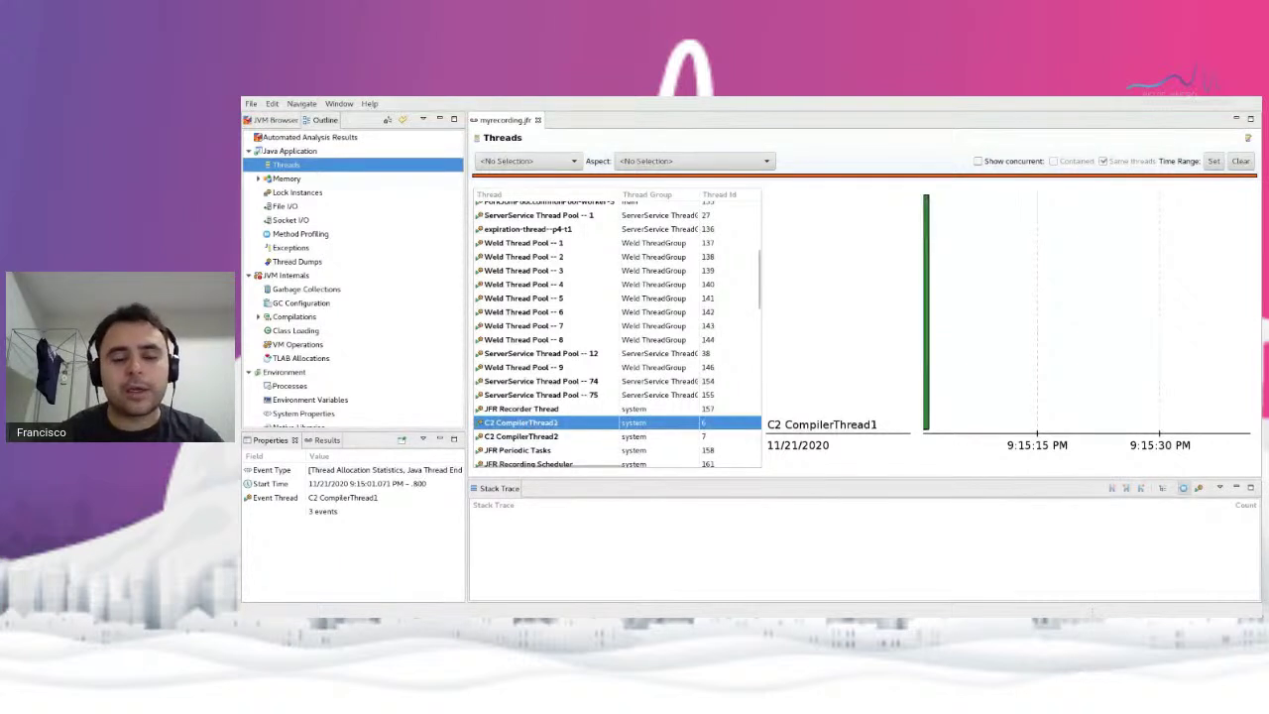
pyautogui.scroll(3, 615, 332)
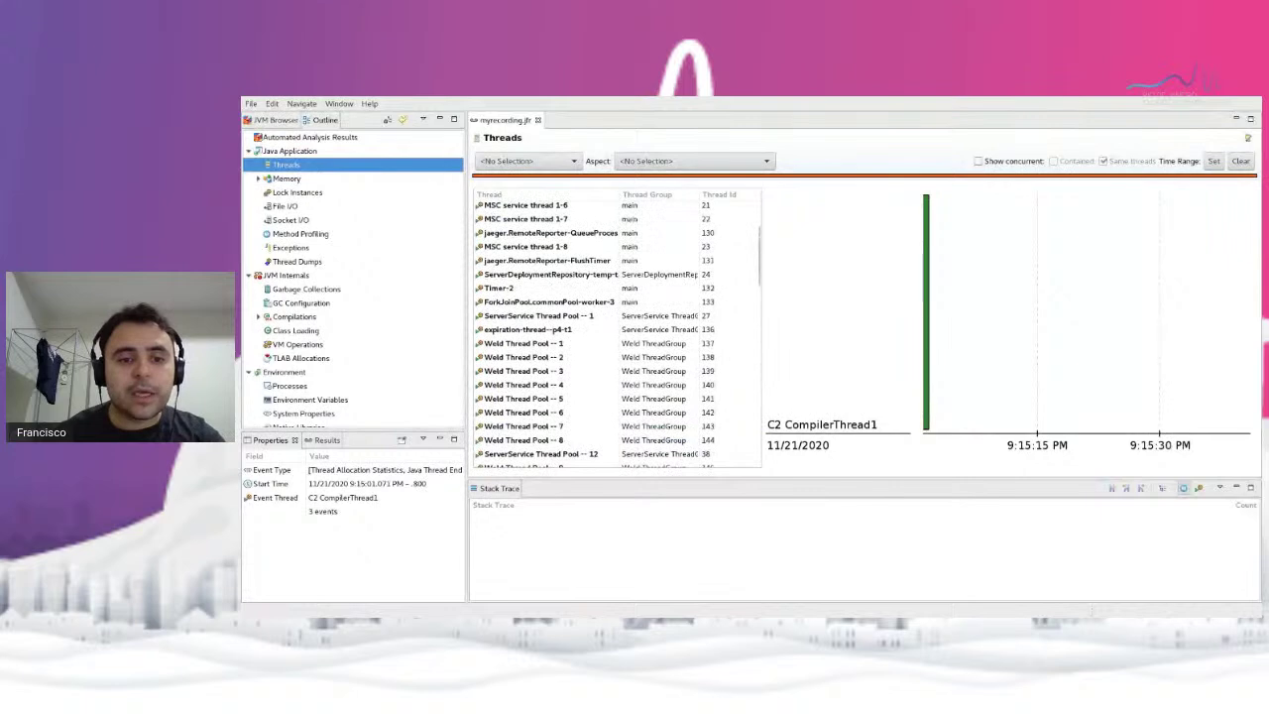
pyautogui.scroll(2, 615, 333)
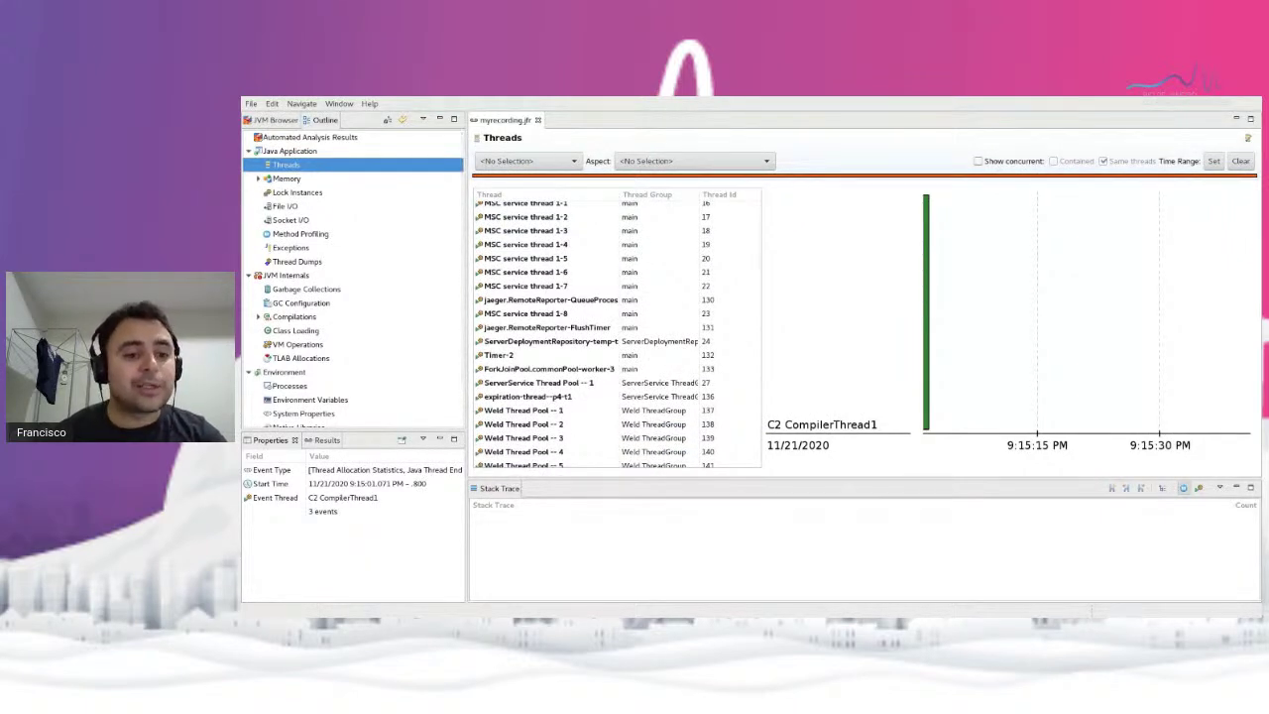
pyautogui.scroll(-1, 352, 278)
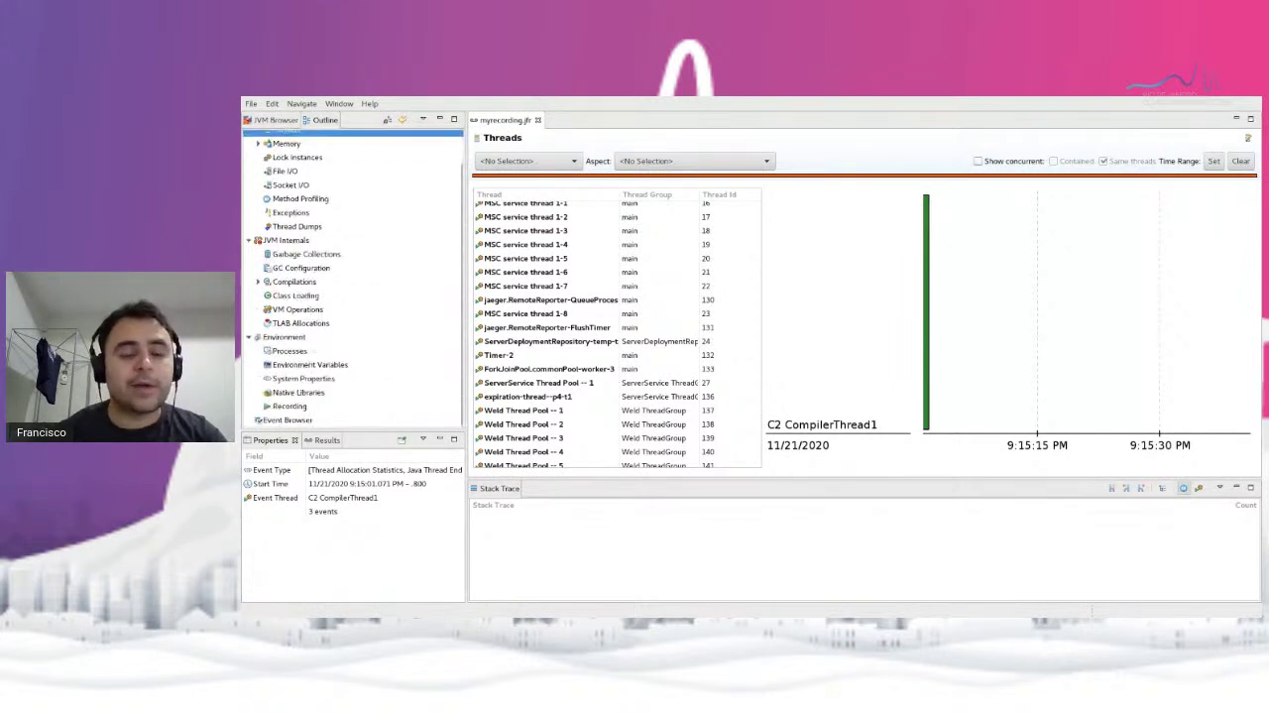
pyautogui.scroll(1, 352, 277)
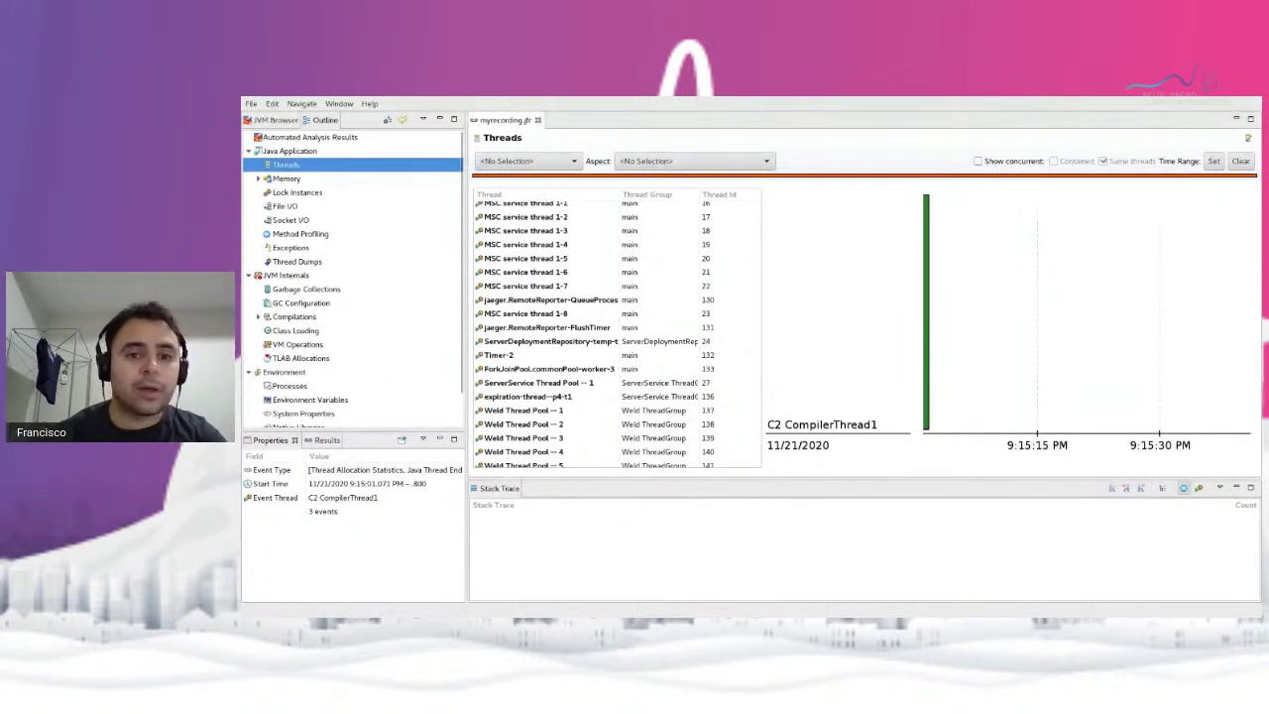
pyautogui.click(286, 178)
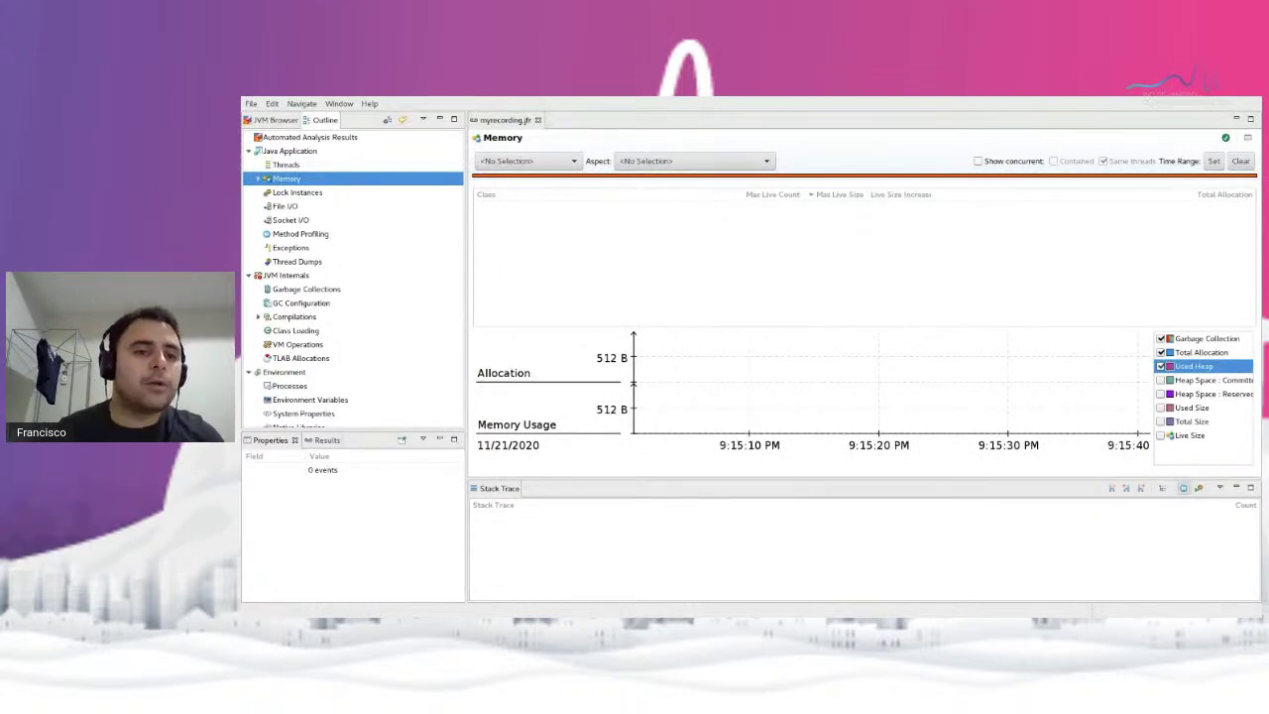
pyautogui.click(287, 165)
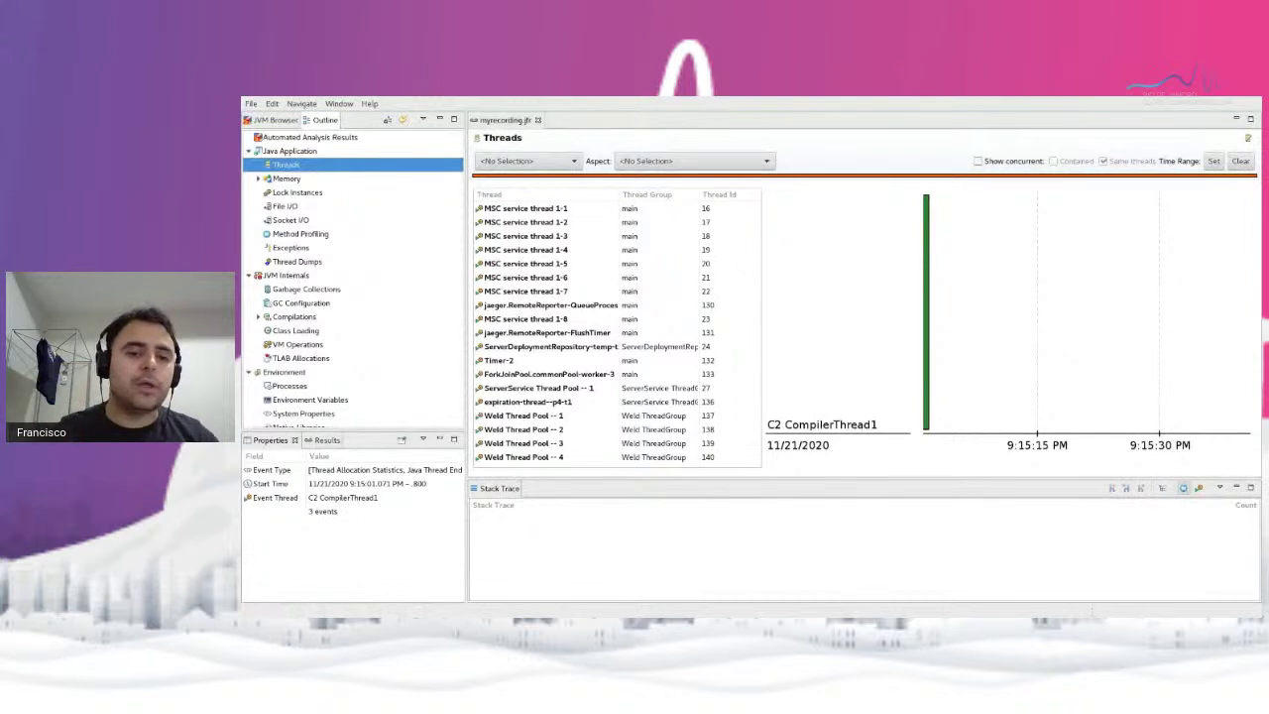
# Reopen the Automated Analysis Results and examine the duplicated MaxPermSize=256m and MaxPermSize=2g flags under Duplicated Flags
pyautogui.click(310, 137)
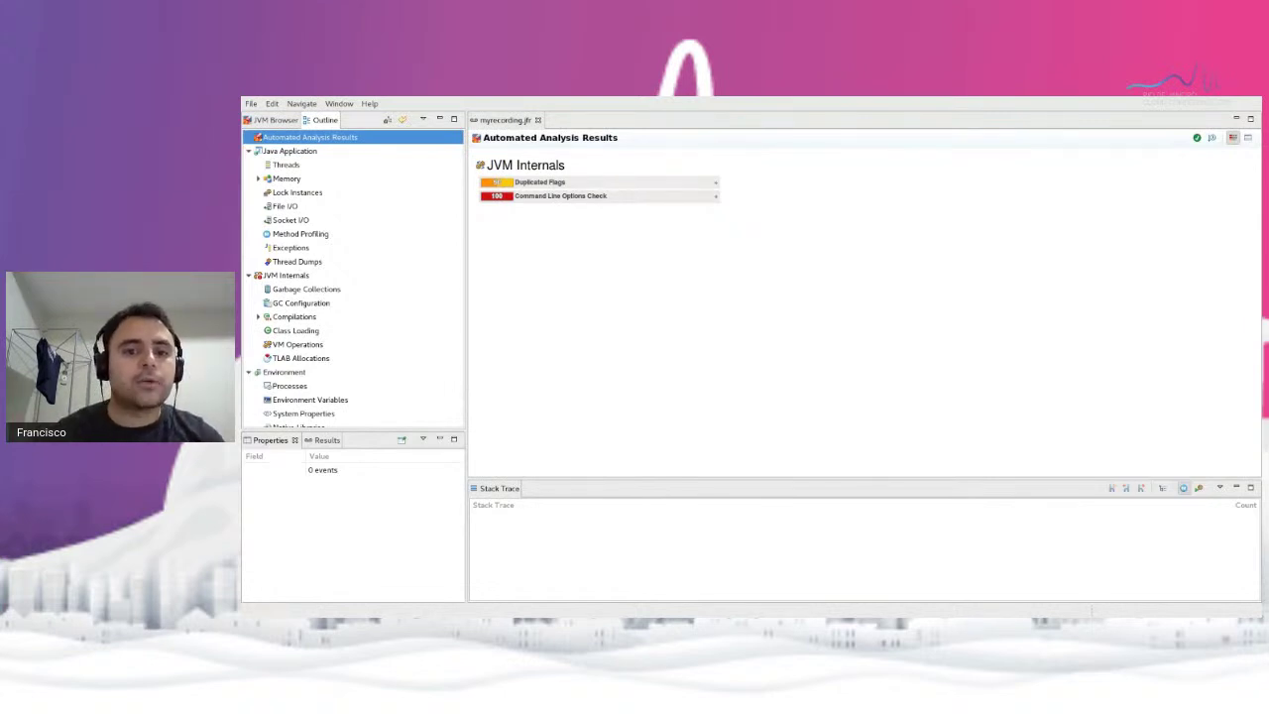
pyautogui.click(539, 183)
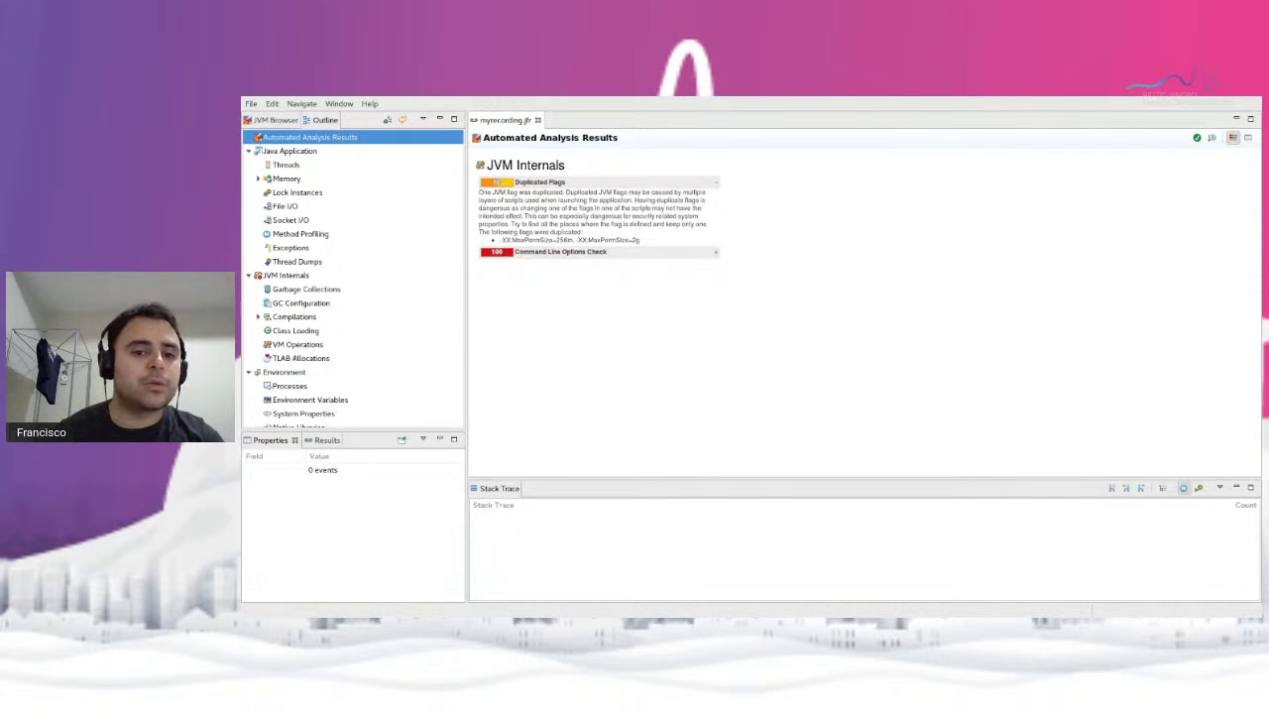
pyautogui.moveTo(502, 240); pyautogui.dragTo(553, 239)
pyautogui.click(528, 240)
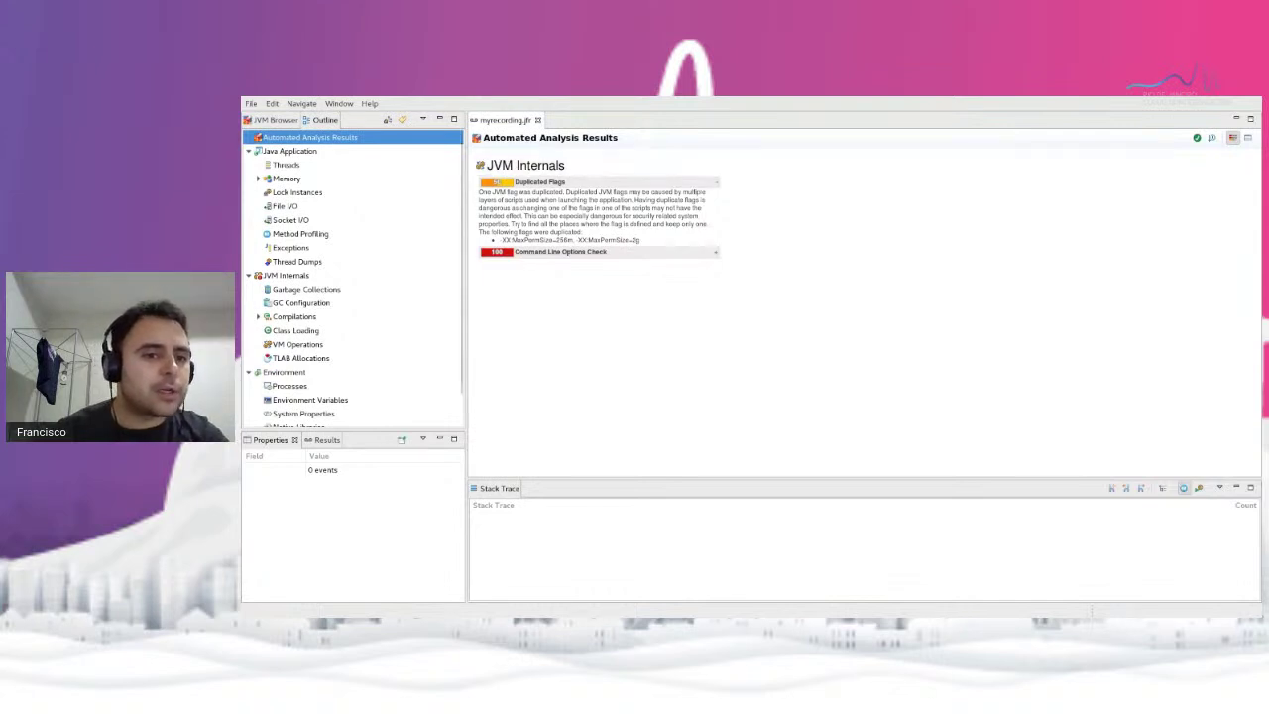
# Review the Java Application overview, and return to the Threads page to view the Service Thread timeline
pyautogui.click(290, 150)
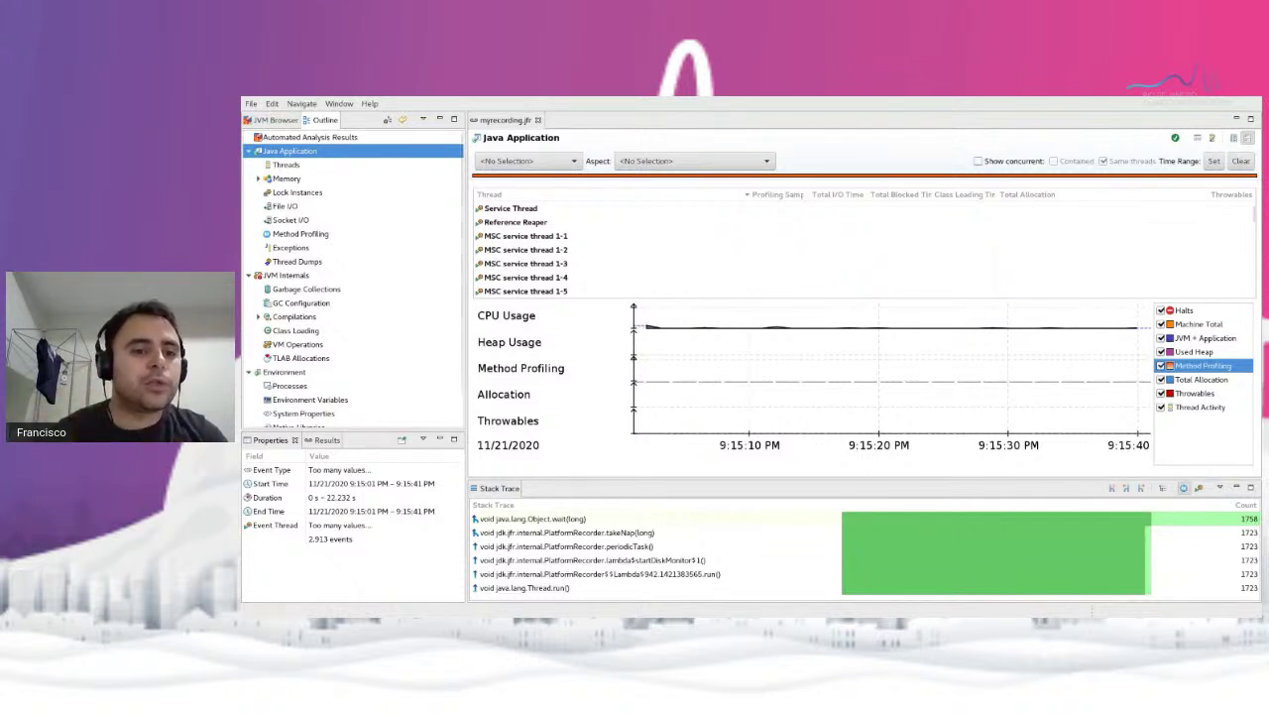
pyautogui.click(287, 164)
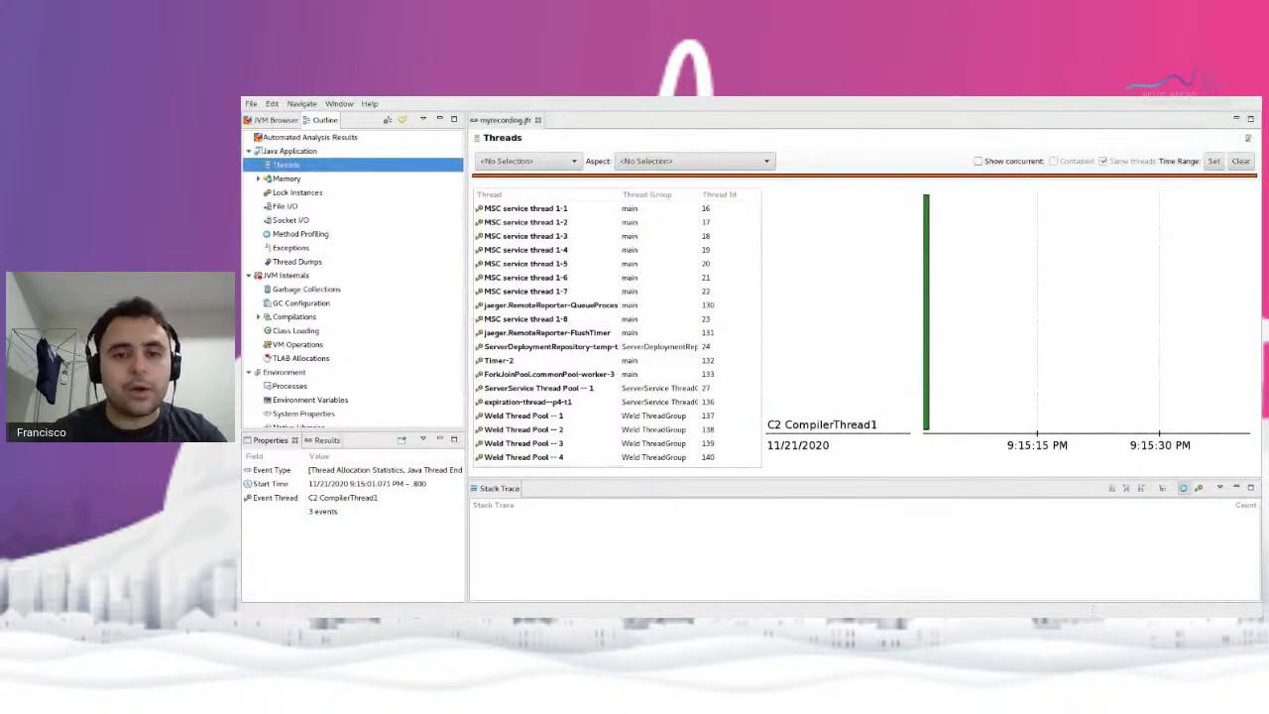
pyautogui.scroll(1, 615, 327)
pyautogui.click(510, 208)
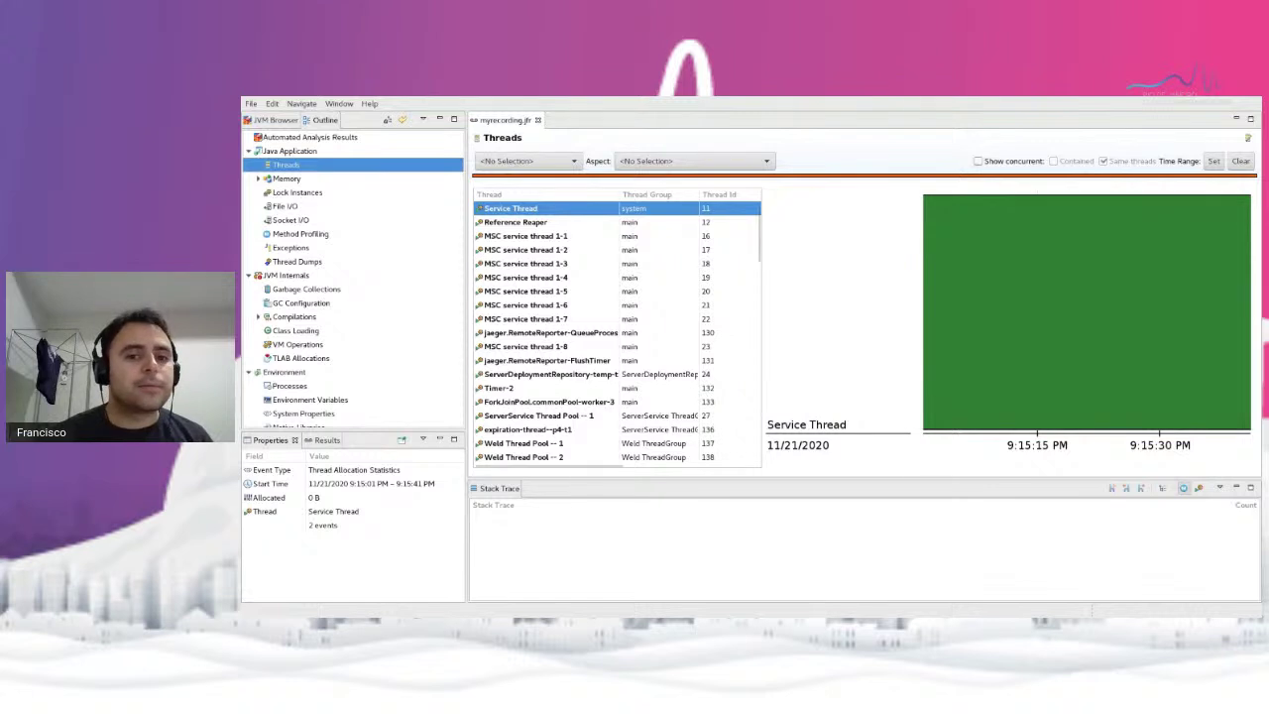
# Go through the timelines of the Reference Reaper and MSC service threads down to the jaeger.RemoteReporter-QueueProcessor thread
pyautogui.press('Down')
pyautogui.press('Down')
pyautogui.press('Down')
pyautogui.press('Down')
pyautogui.press('Down')
pyautogui.press('Down')
pyautogui.press('Down')
pyautogui.press('Down')
pyautogui.press('Down')
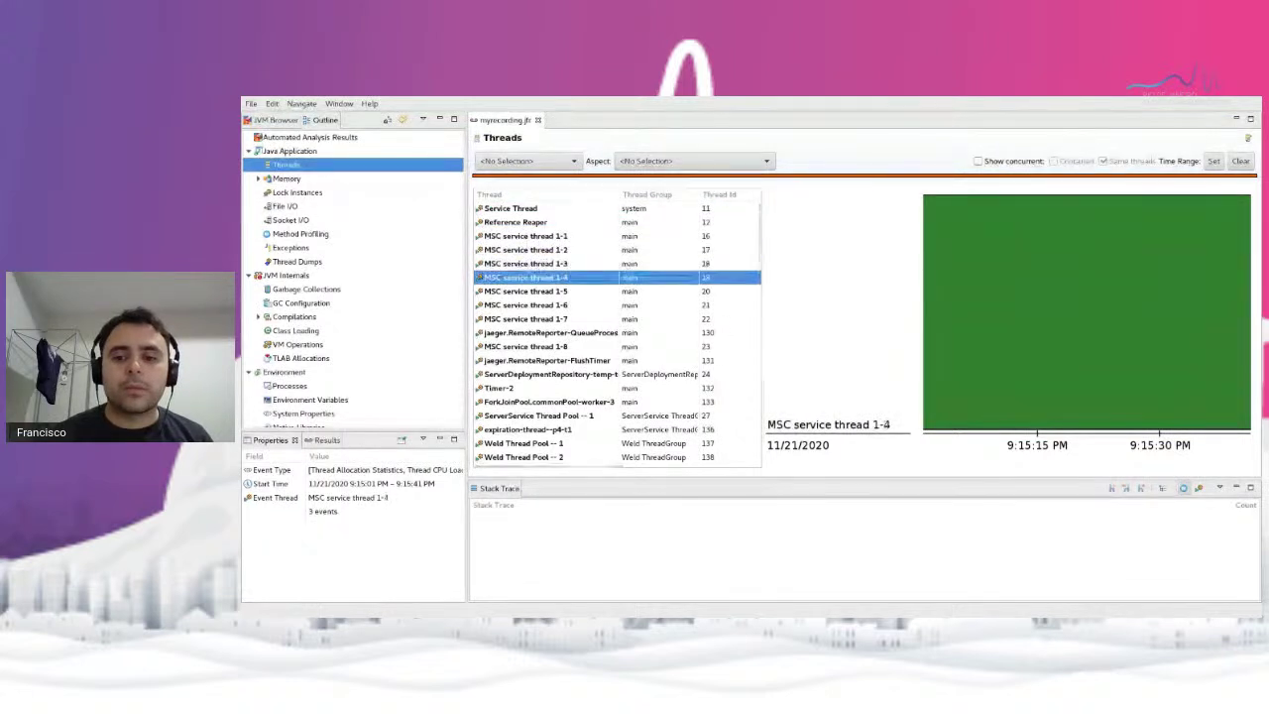
pyautogui.press('Down')
pyautogui.press('Up')
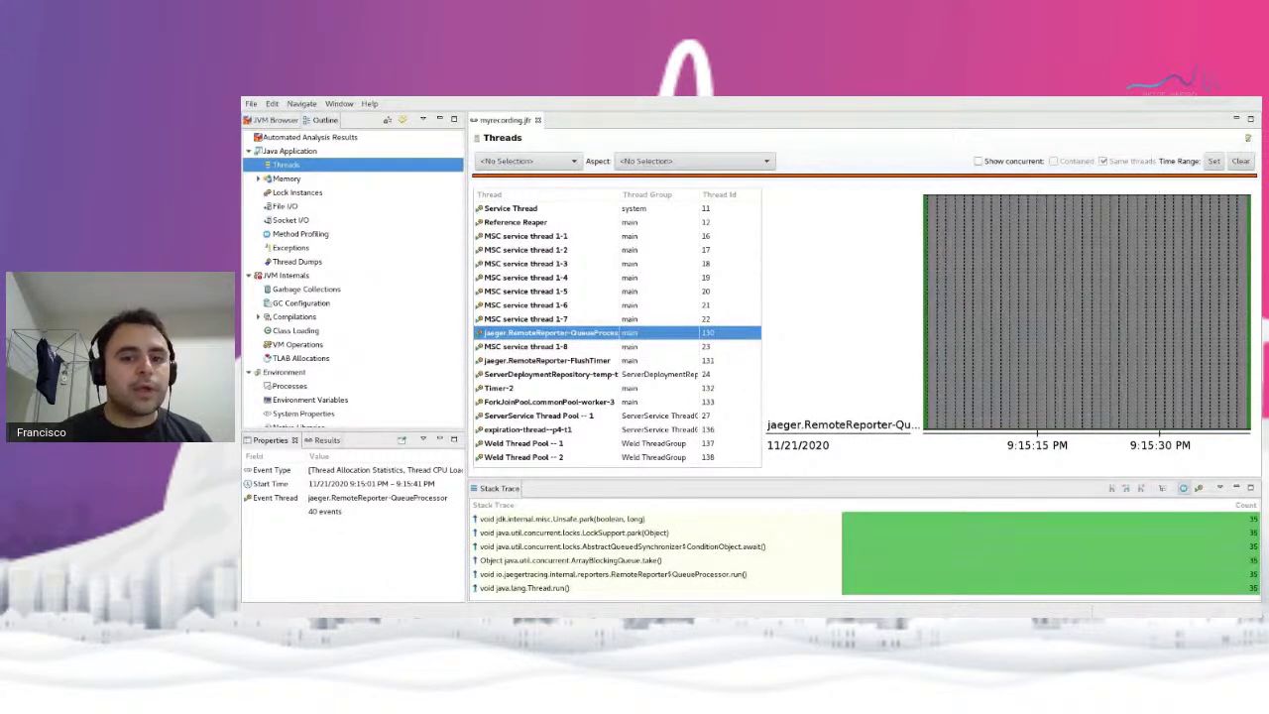
# Compare the timelines and stack traces of MSC service thread 1-8 and jaeger.RemoteReporter-FlushTimer
pyautogui.press('Down')
pyautogui.press('Down')
pyautogui.press('Down')
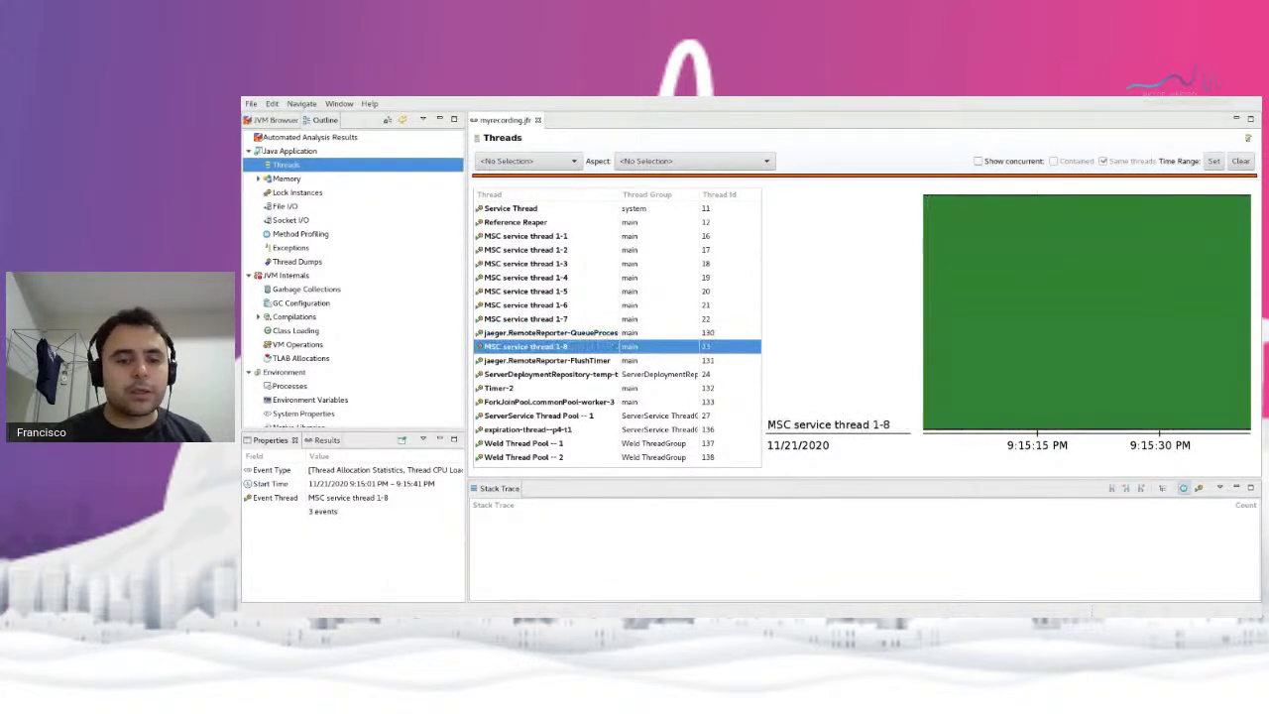
pyautogui.press('Up')
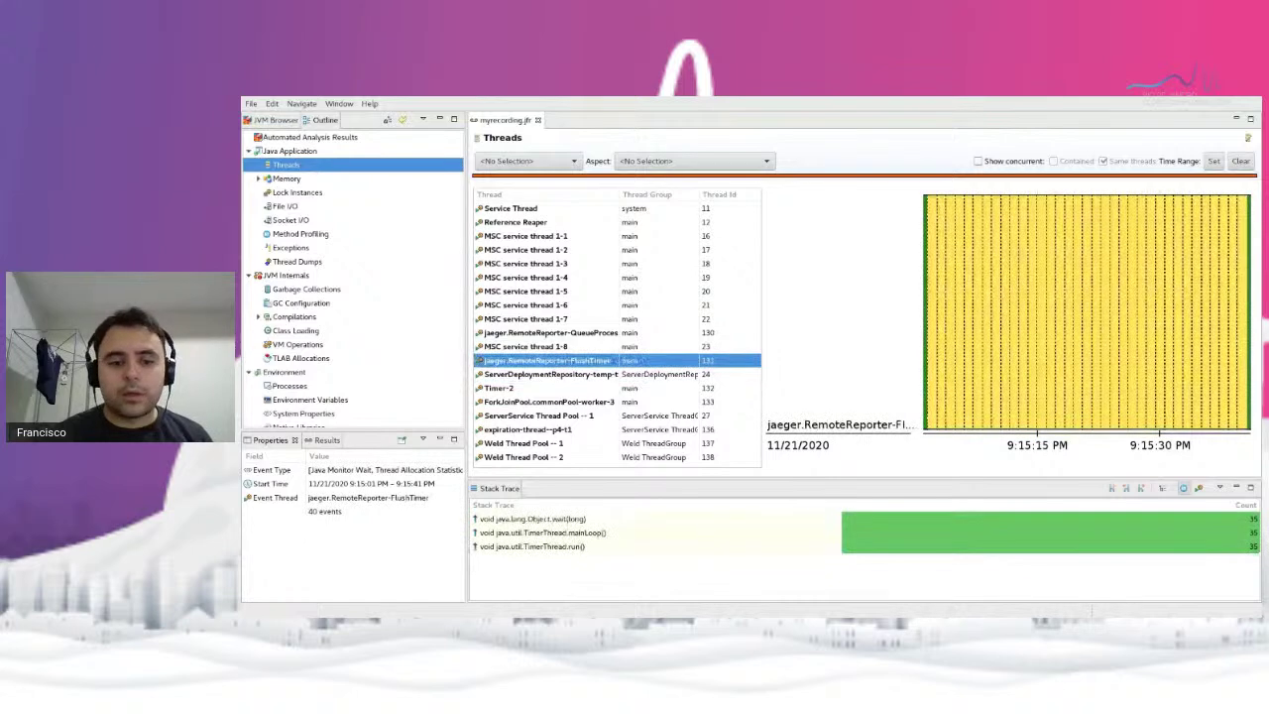
pyautogui.press('Down')
pyautogui.press('Up')
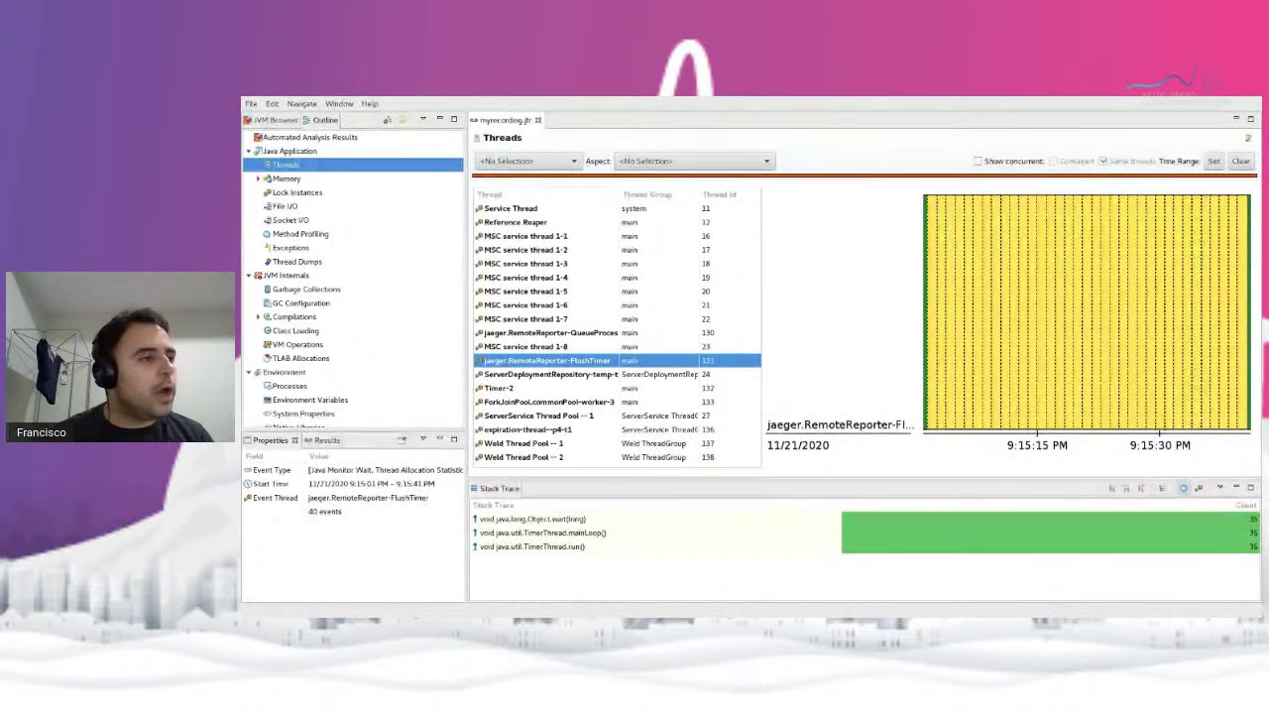
# Inspect the threads from Timer-2 through ForkJoinPool.commonPool-worker-3 to ServerService Thread Pool -- 1, including its stack trace
pyautogui.press('Down')
pyautogui.press('Down')
pyautogui.press('Down')
pyautogui.press('Down')
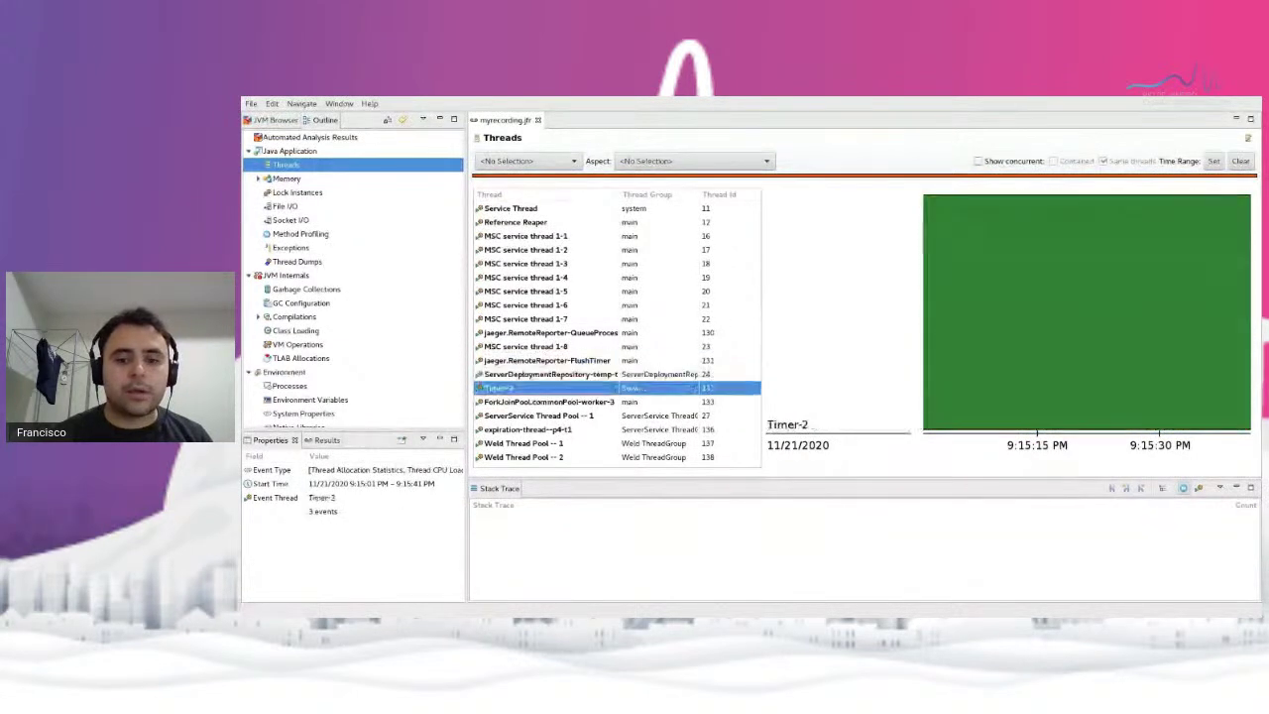
pyautogui.press('Down')
pyautogui.press('Up')
pyautogui.press('Down')
pyautogui.press('Up')
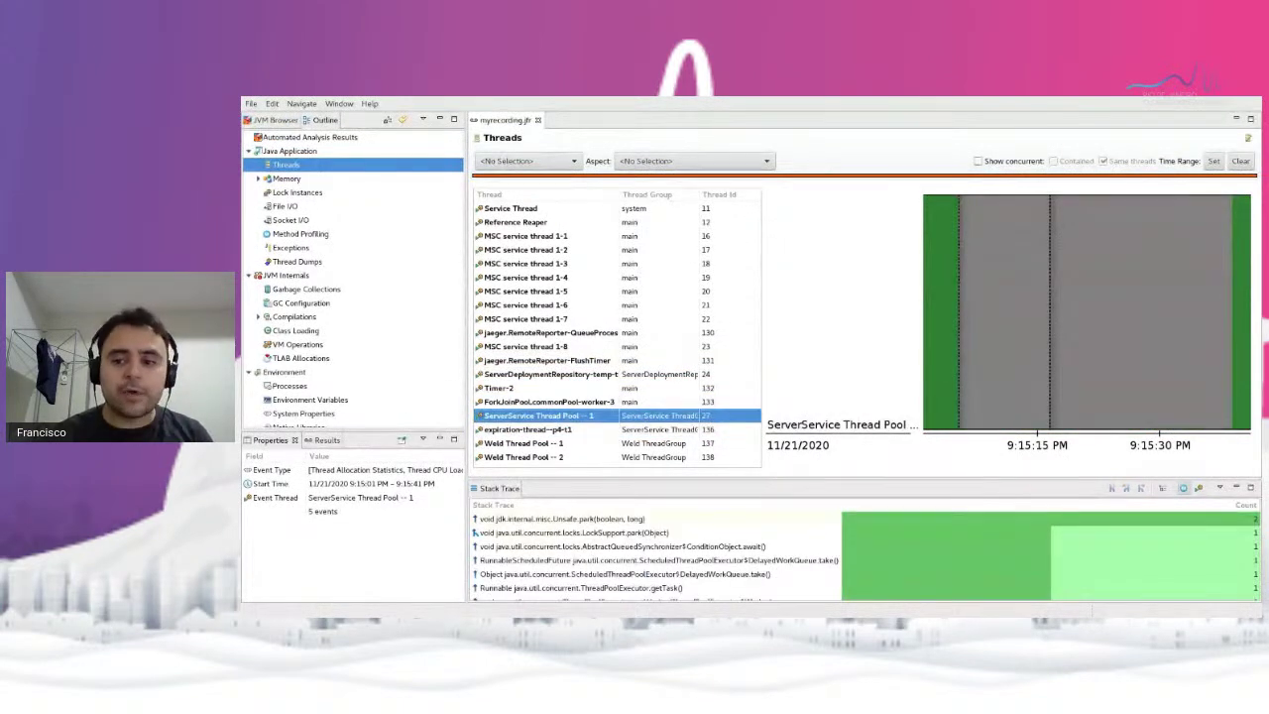
# View the threads down to Weld Thread Pool -- 3, and recheck the Timer-2 and ForkJoinPool.commonPool-worker-3 timelines
pyautogui.press('Down')
pyautogui.press('Down')
pyautogui.press('Down')
pyautogui.press('Down')
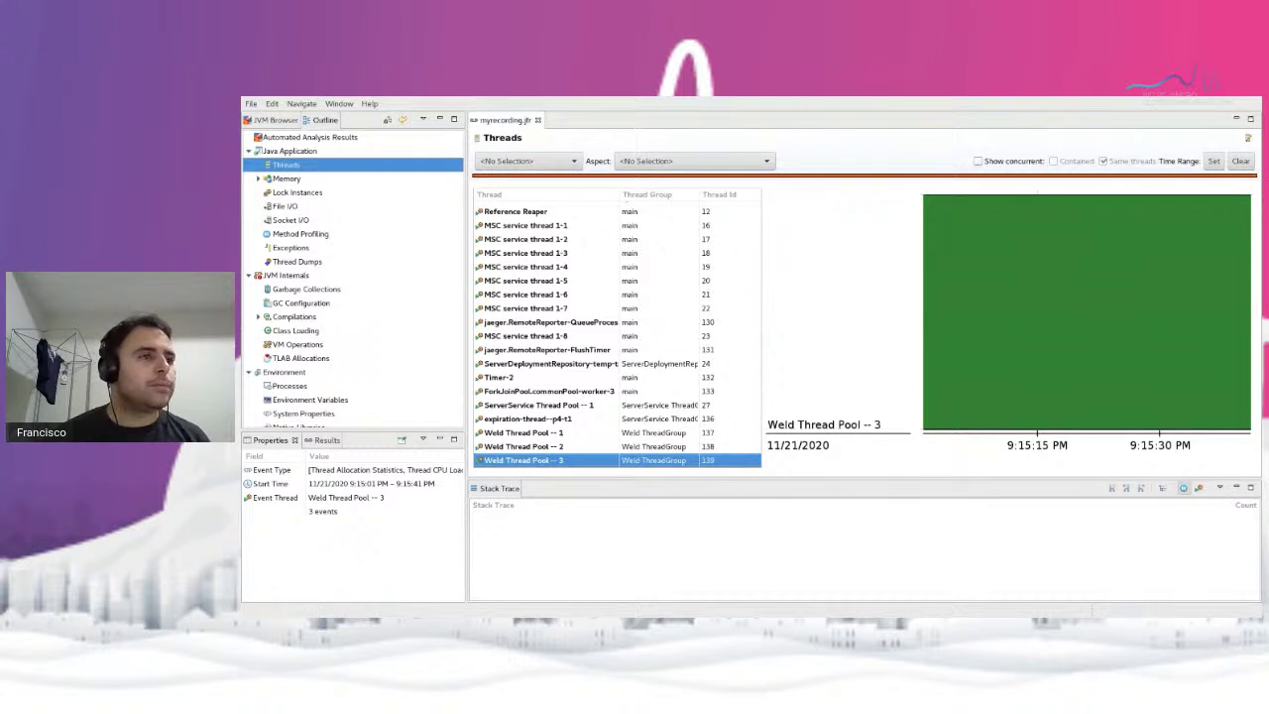
pyautogui.click(499, 376)
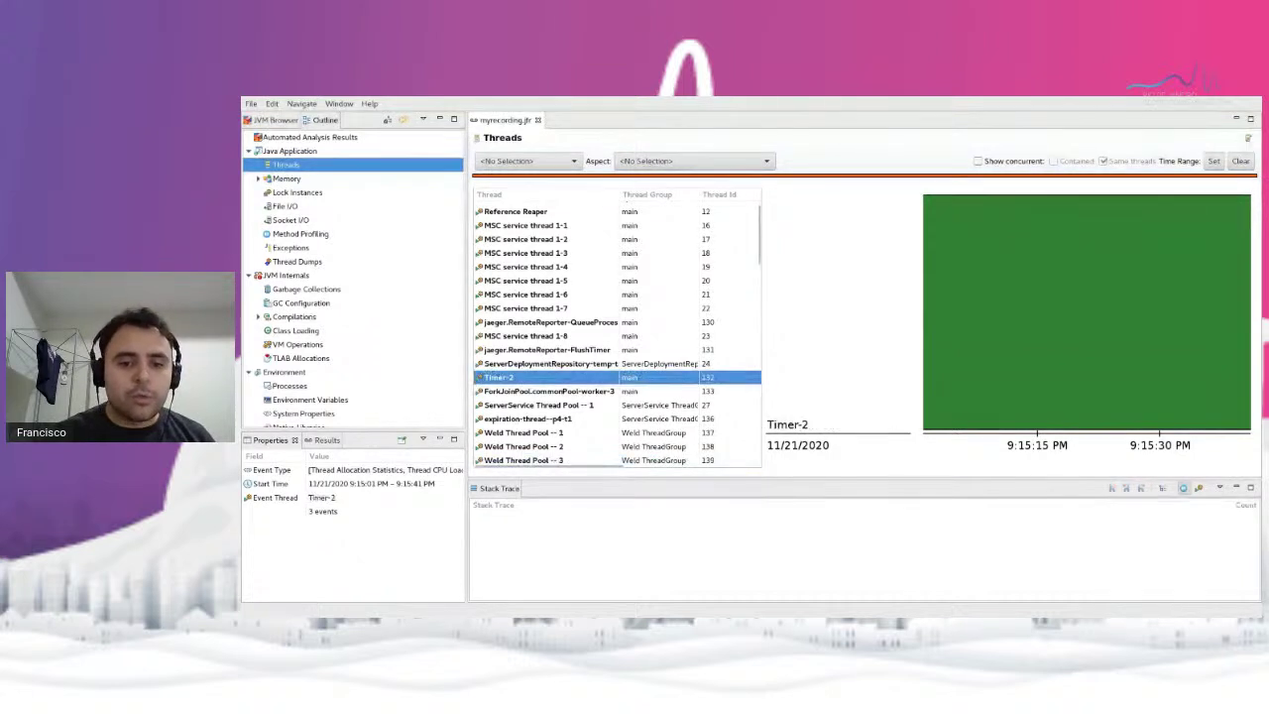
pyautogui.click(545, 390)
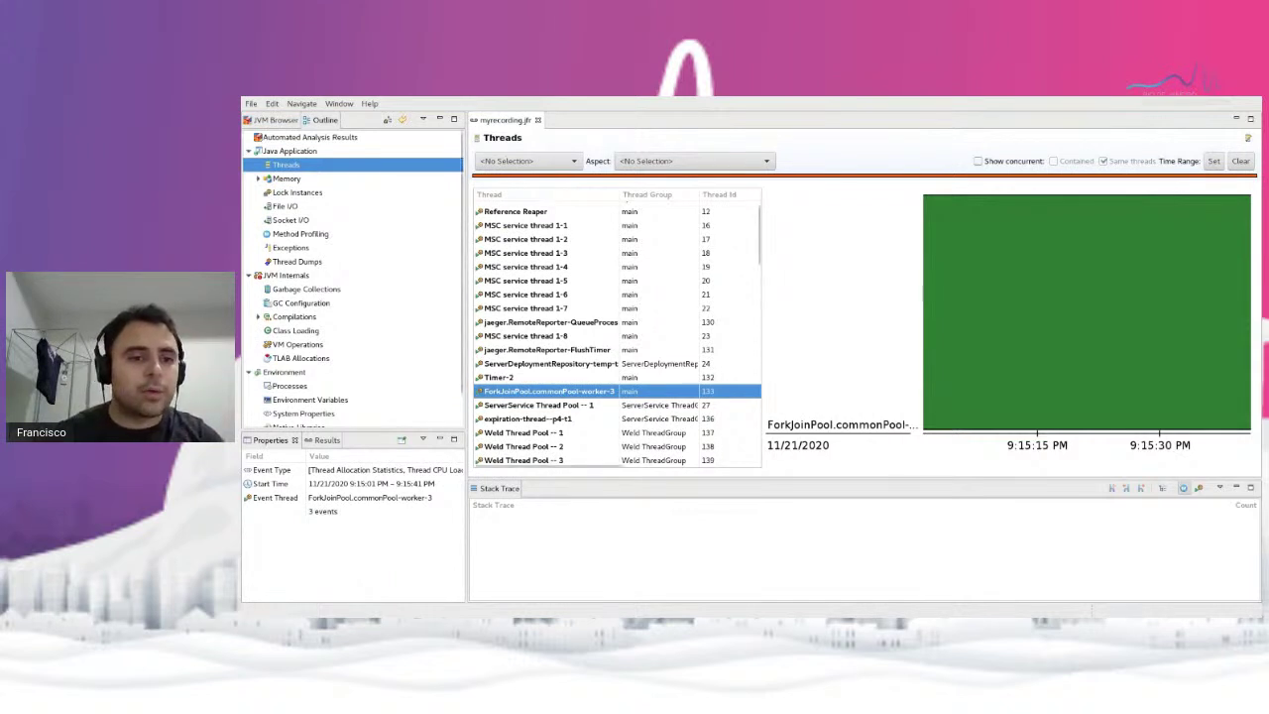
# Check the Memory, Lock Instances, File I/O and Socket I/O pages for recorded events
pyautogui.click(287, 179)
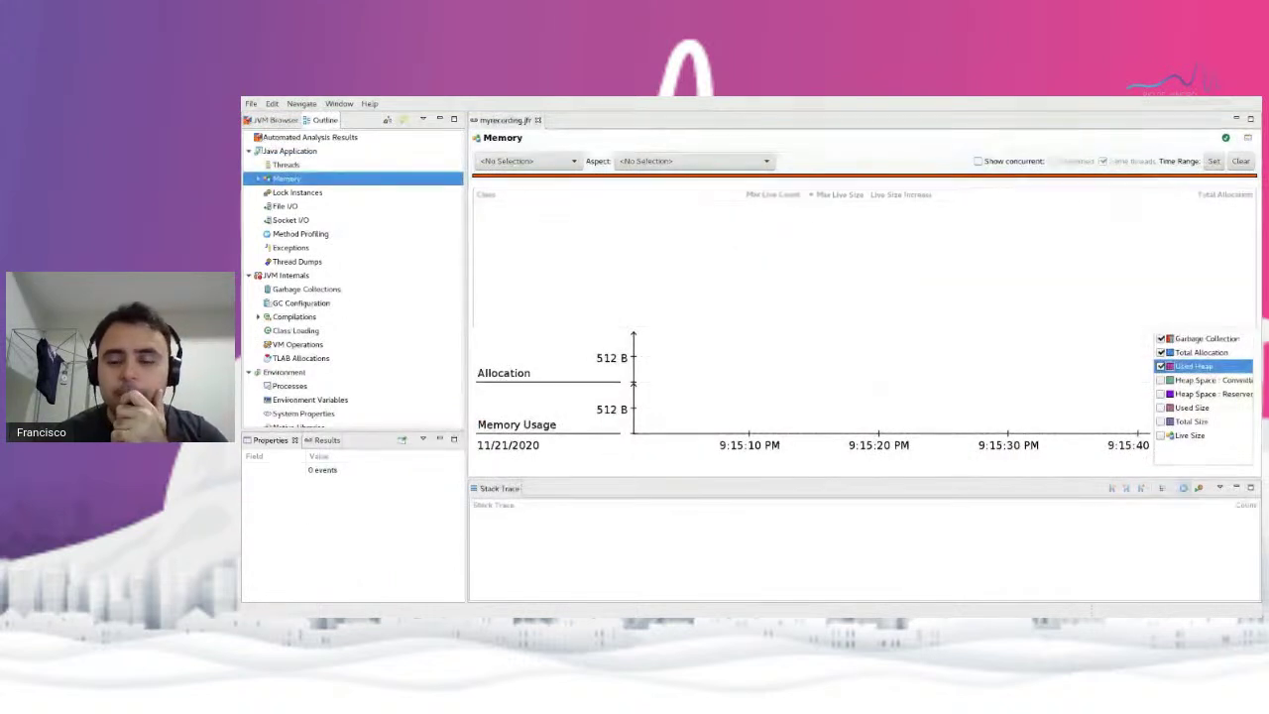
pyautogui.click(297, 192)
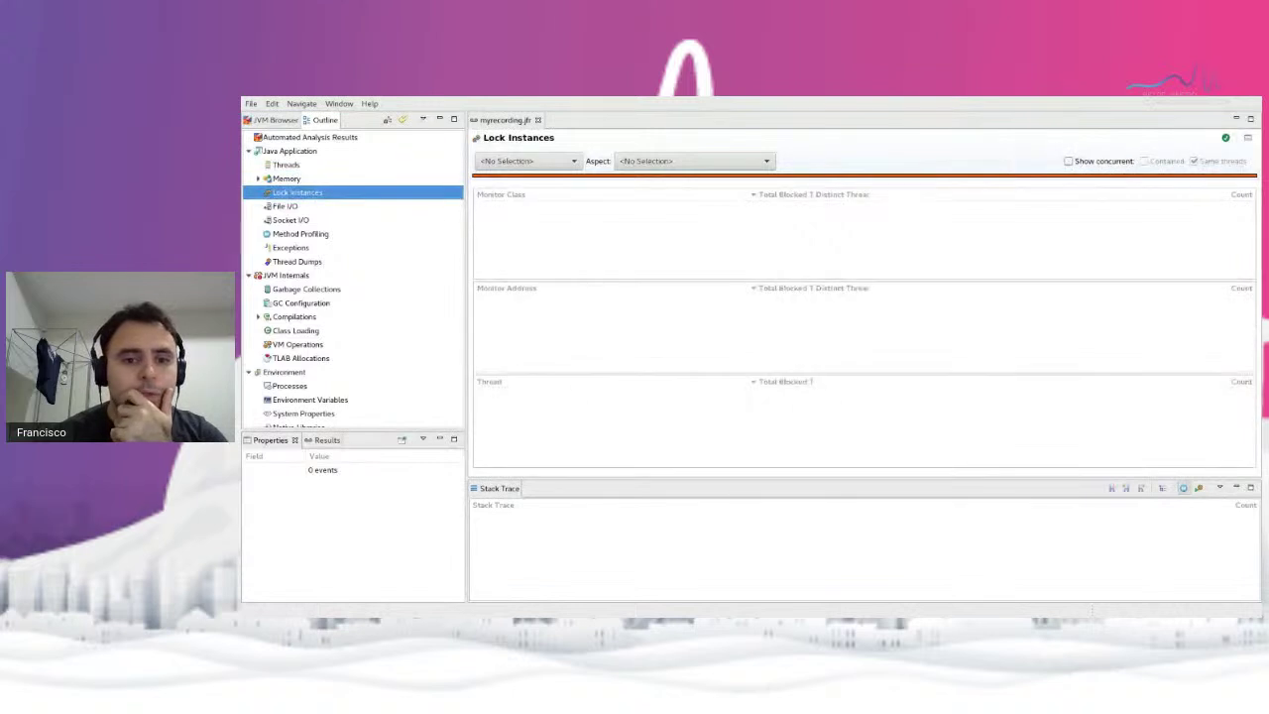
pyautogui.click(284, 205)
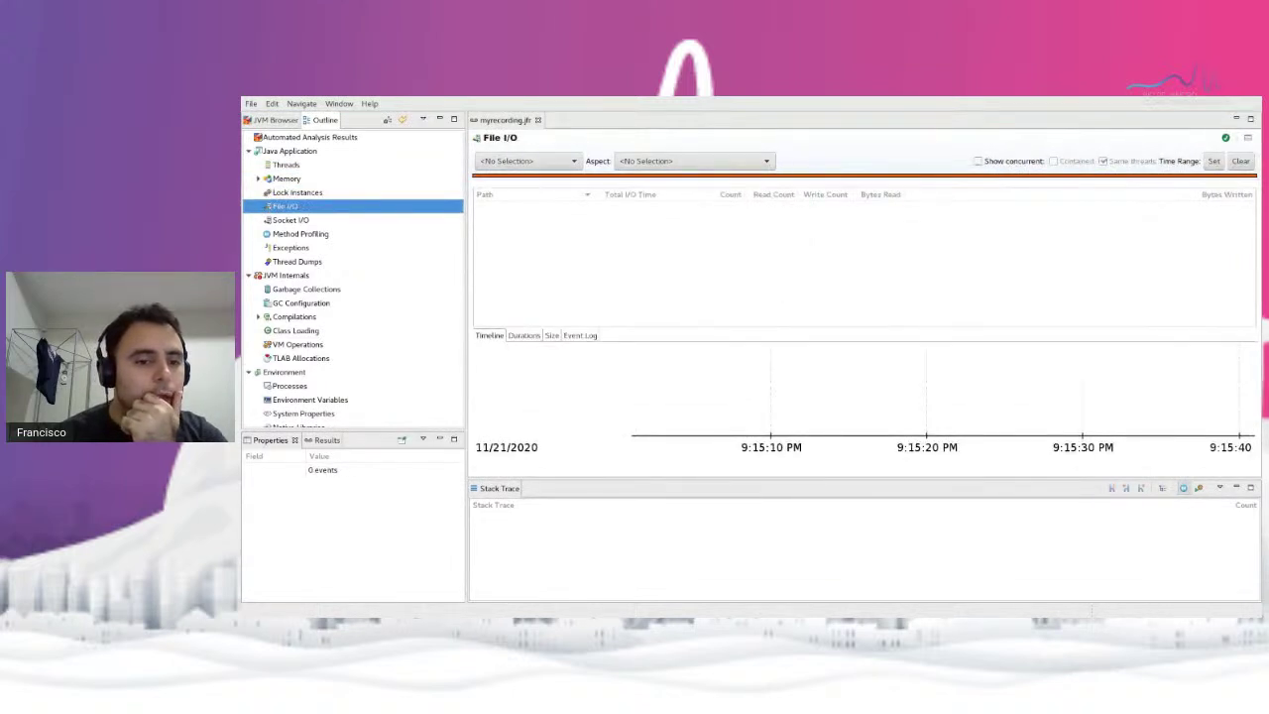
pyautogui.click(290, 219)
pyautogui.scroll(-1, 352, 278)
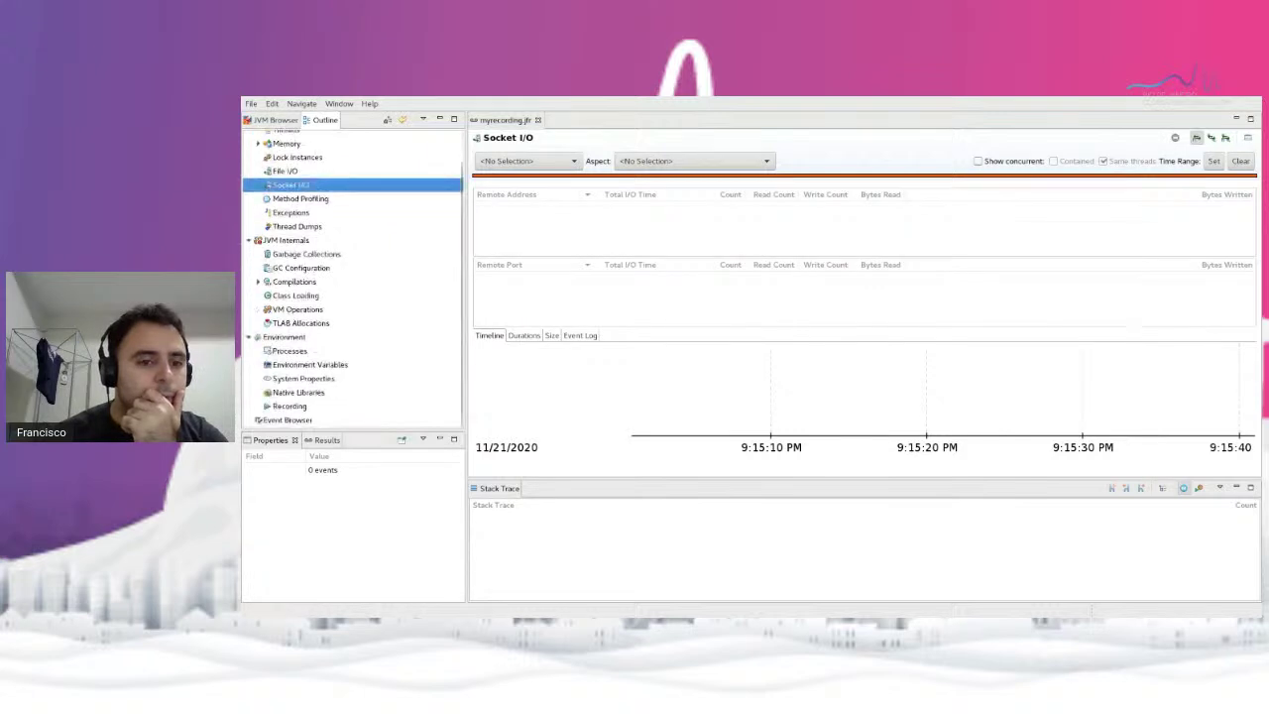
pyautogui.scroll(1, 352, 278)
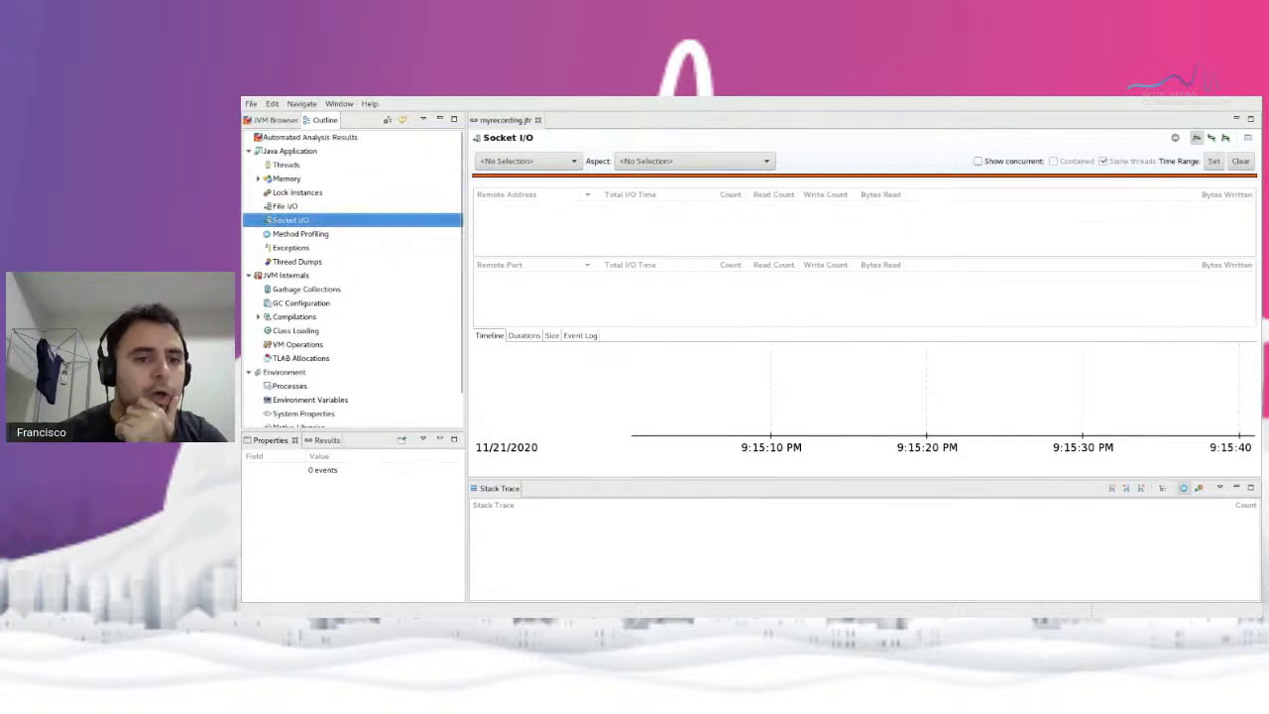
# Return to the Memory page and expand its outline entry to reveal Live Objects
pyautogui.click(286, 179)
pyautogui.press('Right')
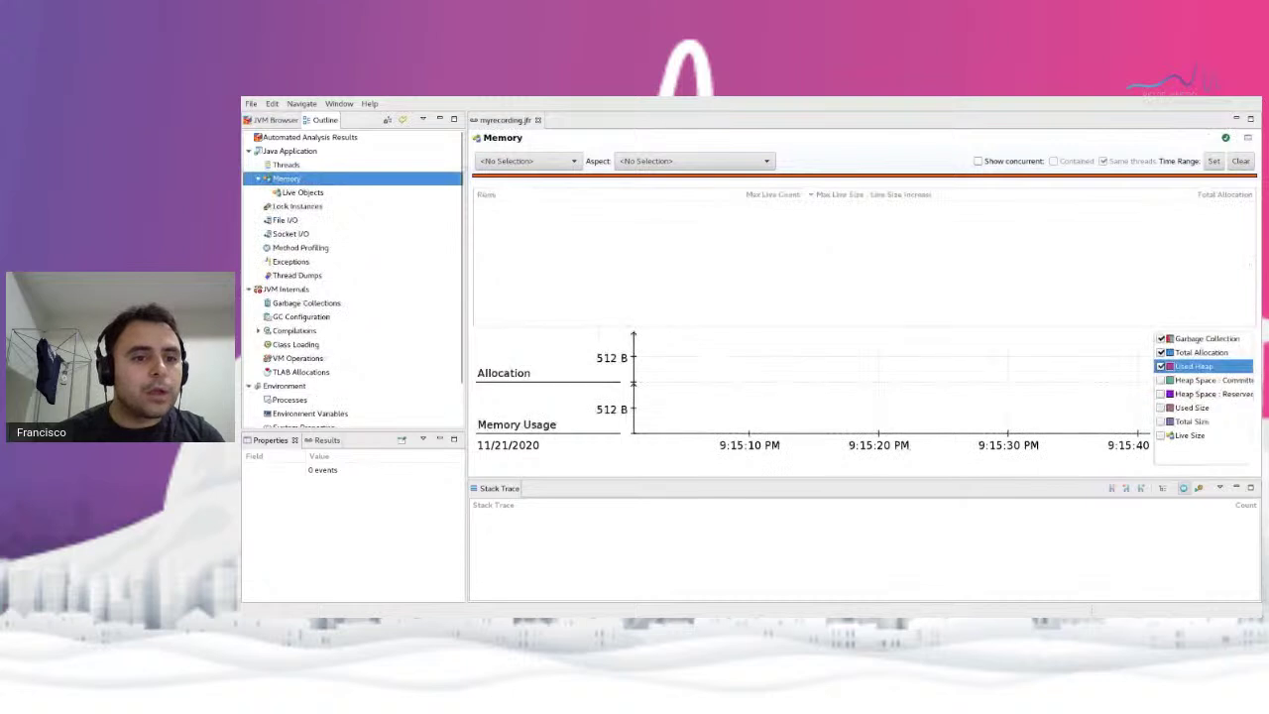
pyautogui.press('Down')
pyautogui.press('Up')
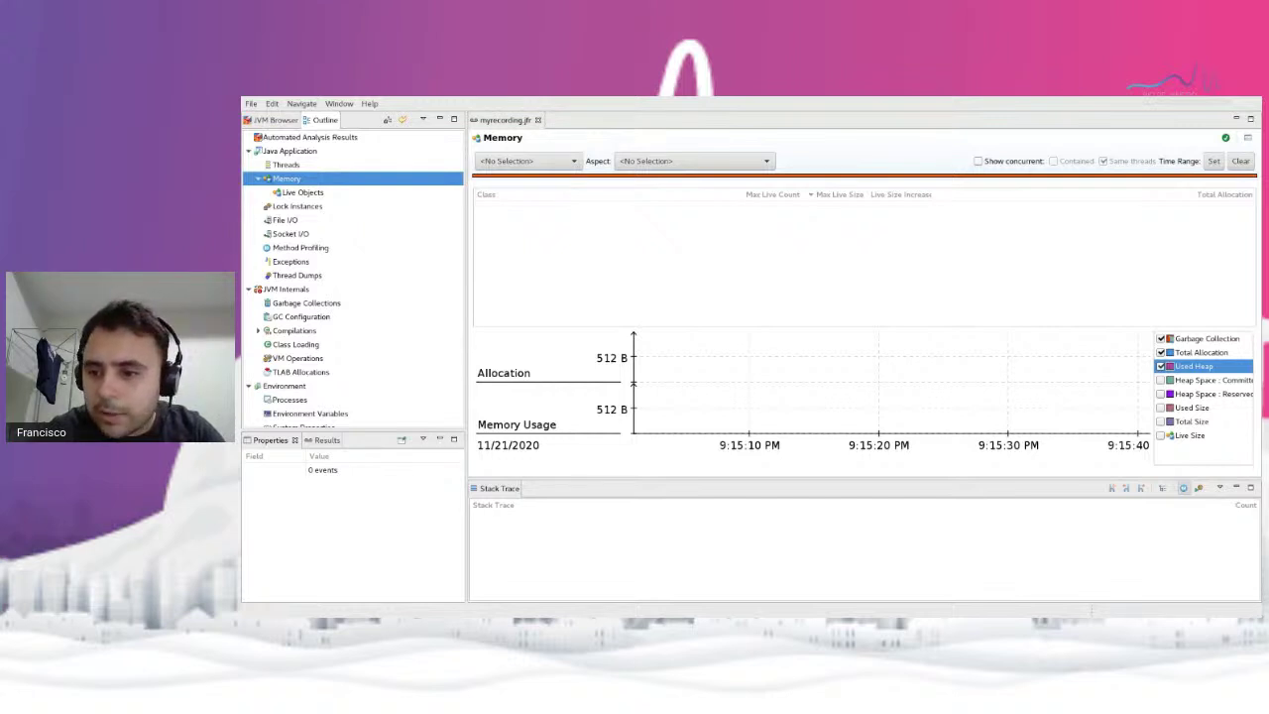
# Show the committed and reserved heap space, Used Size, Total Size and Live Size series in the Memory chart
pyautogui.click(1161, 380)
pyautogui.click(1161, 394)
pyautogui.click(1161, 408)
pyautogui.click(1161, 421)
pyautogui.click(1161, 435)
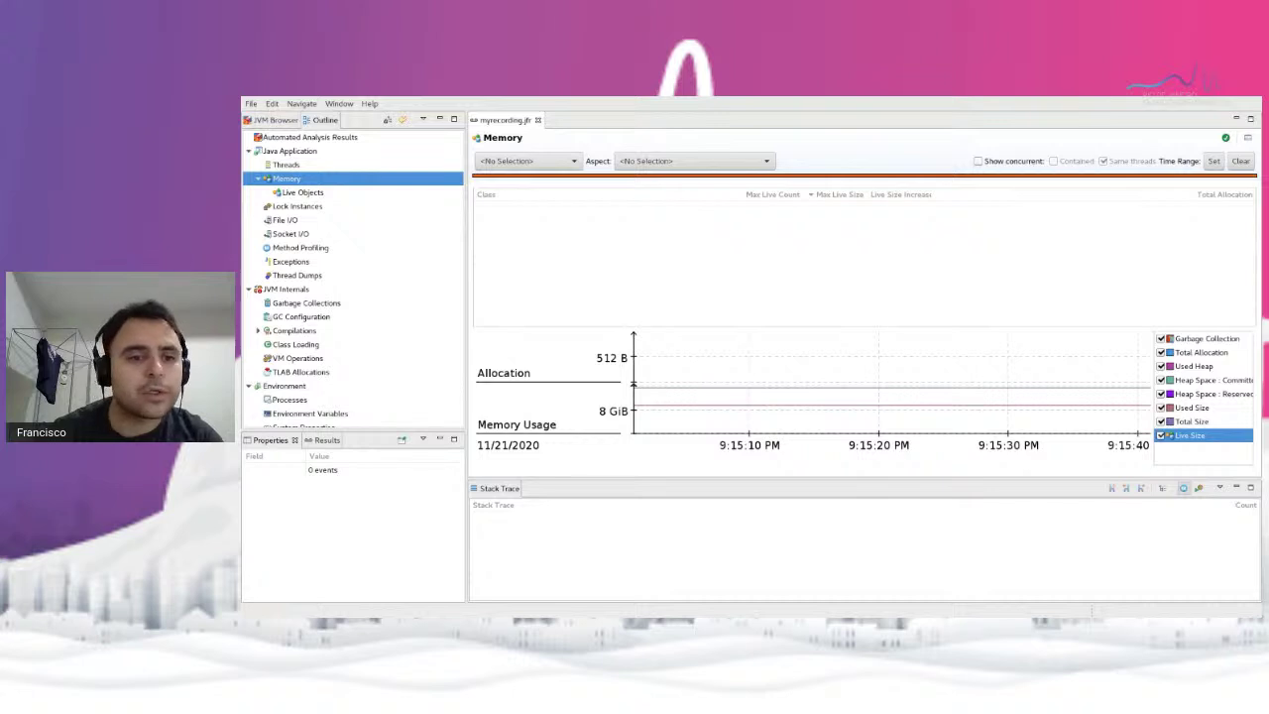
# Check the Live Objects and Lock Instances pages, and turn on Show concurrent on the Memory page
pyautogui.click(303, 192)
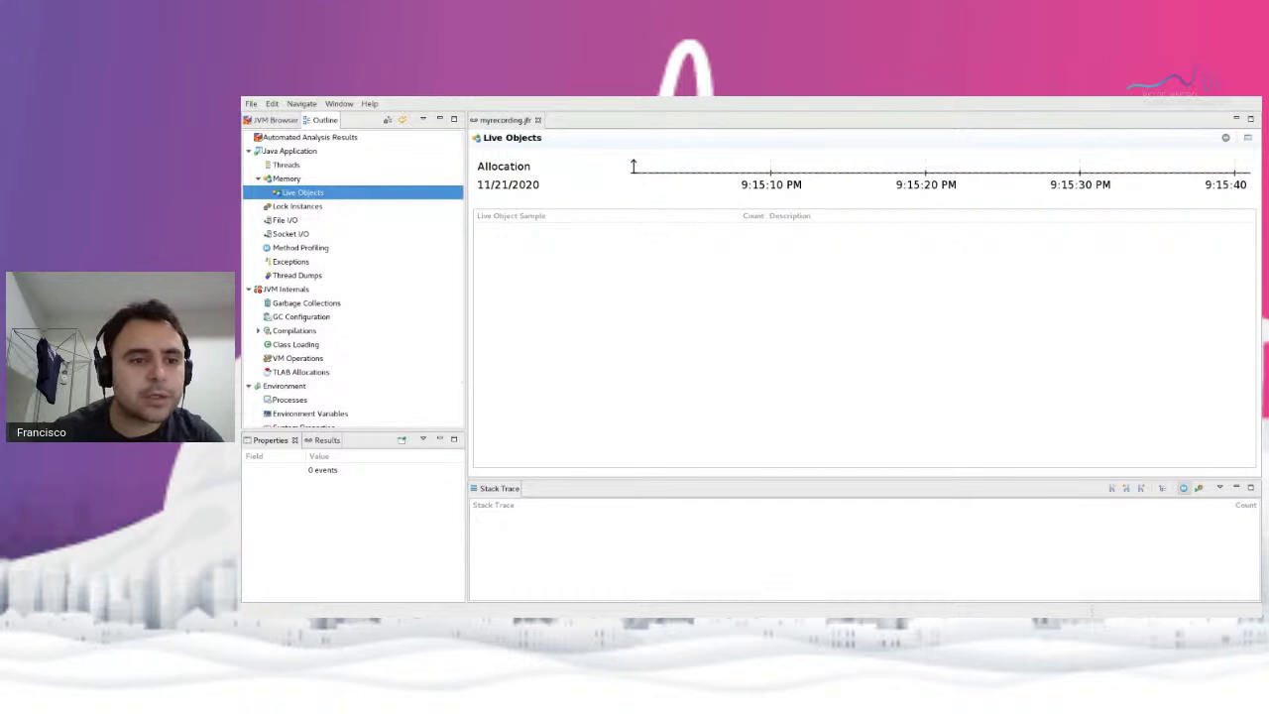
pyautogui.click(297, 205)
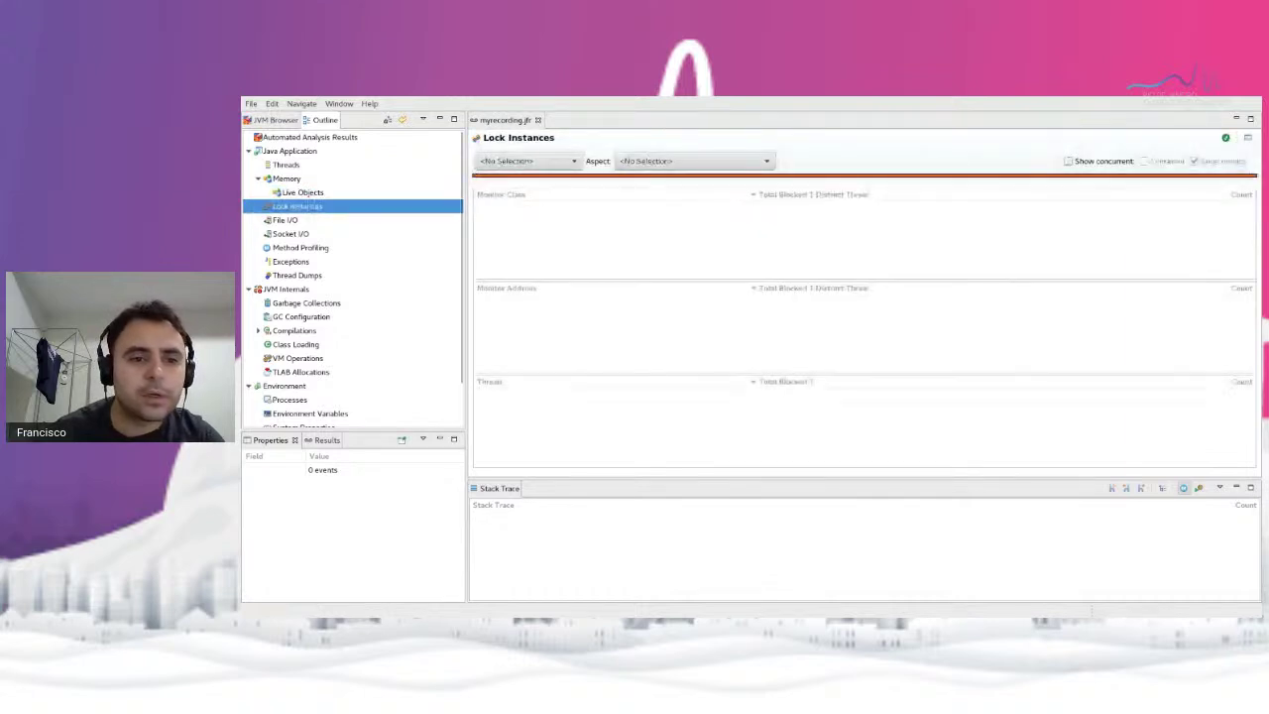
pyautogui.click(287, 178)
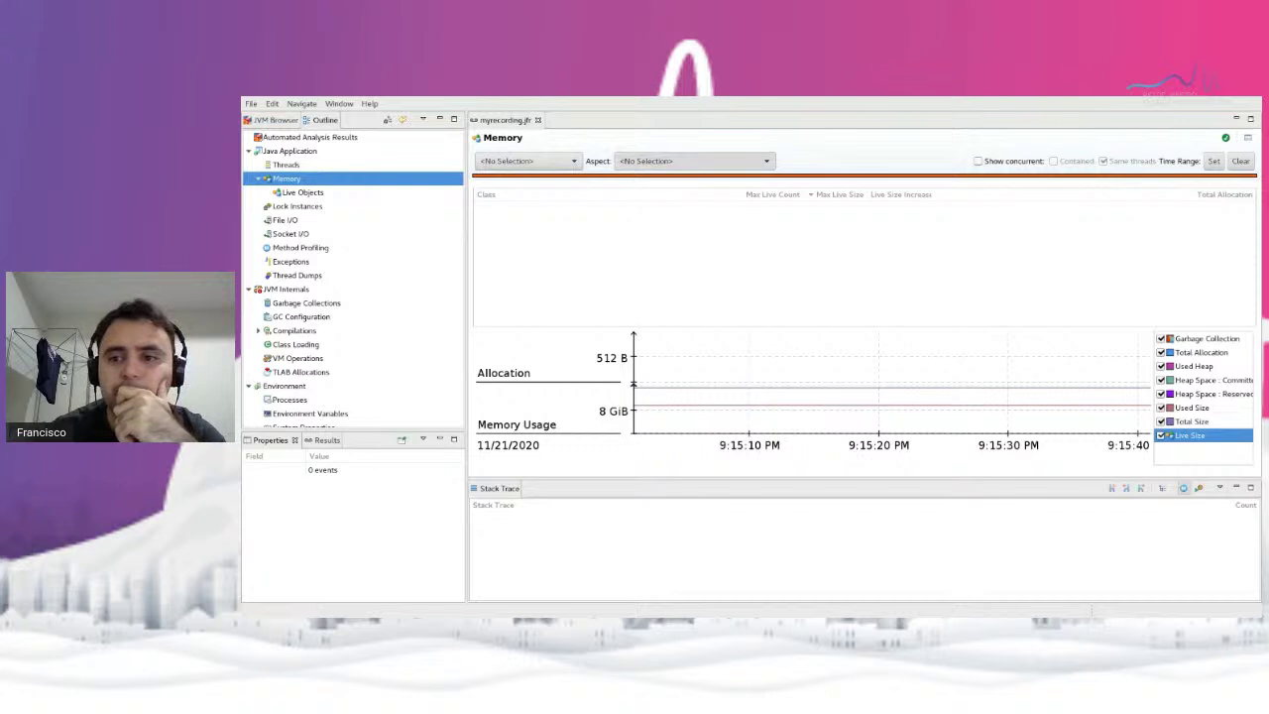
pyautogui.click(978, 160)
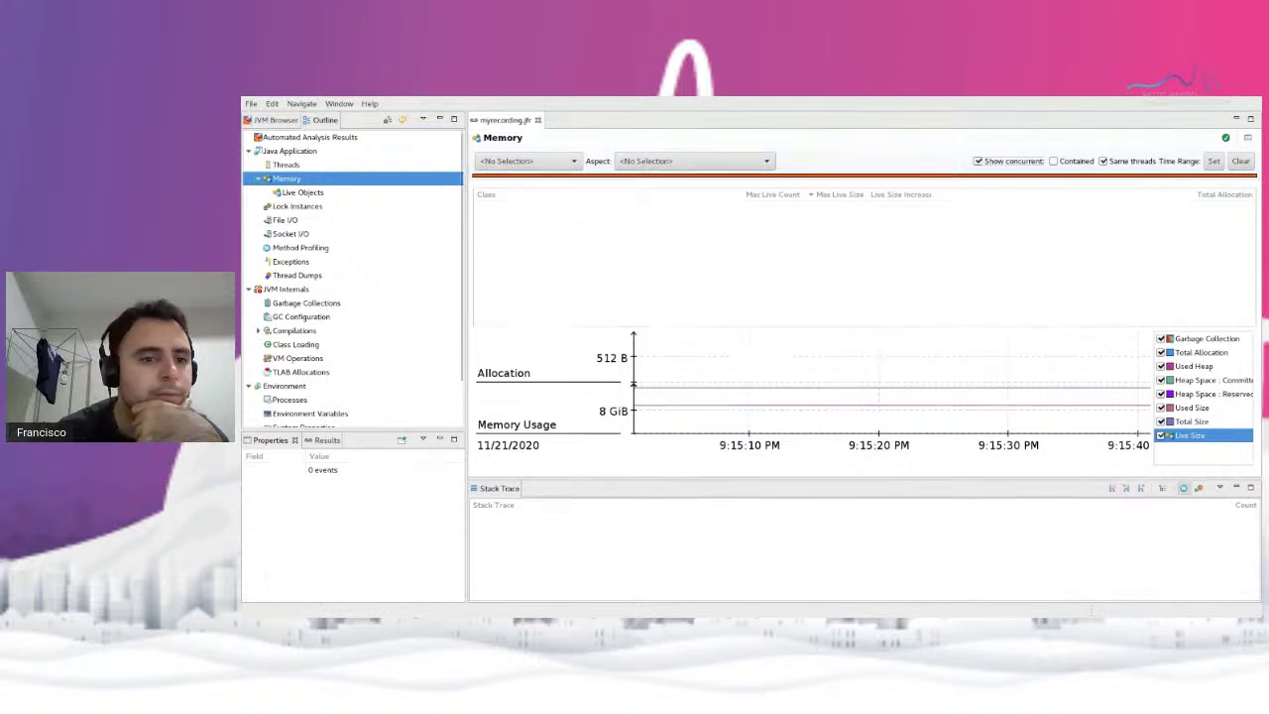
# Check the Lock Instances, File I/O, Garbage Collections and GC Configuration pages of the recording
pyautogui.click(298, 205)
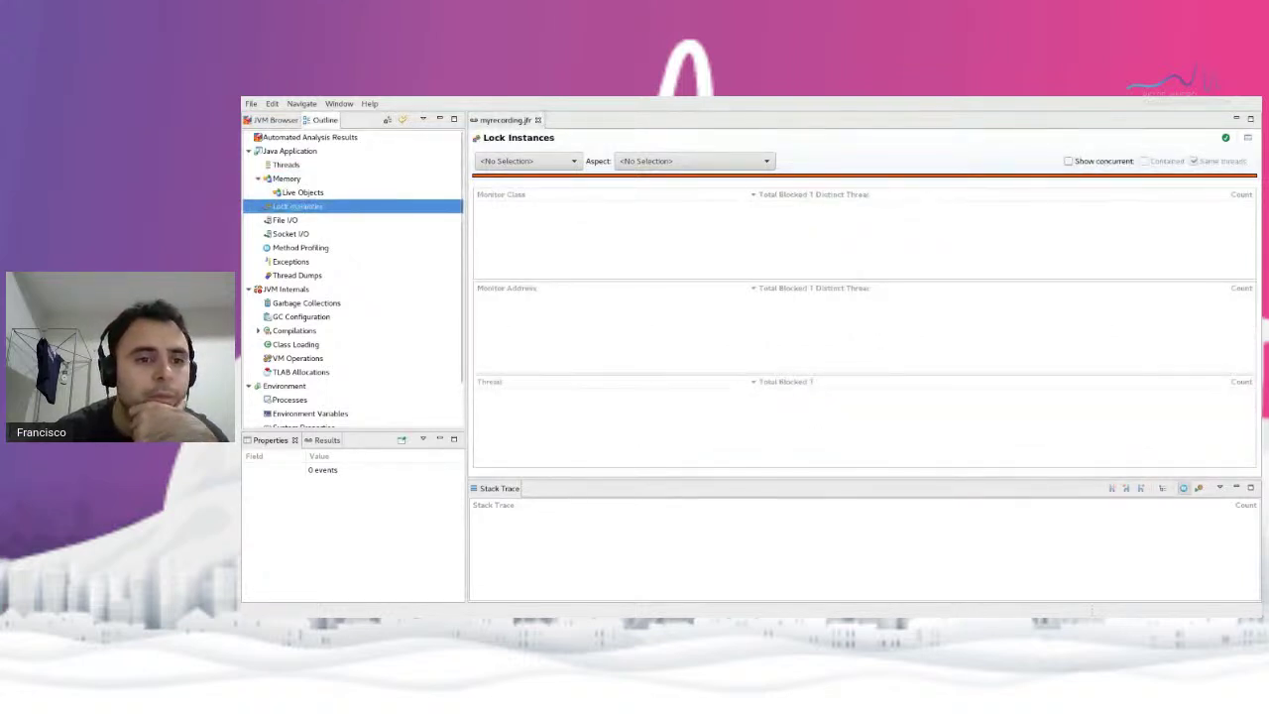
pyautogui.click(284, 219)
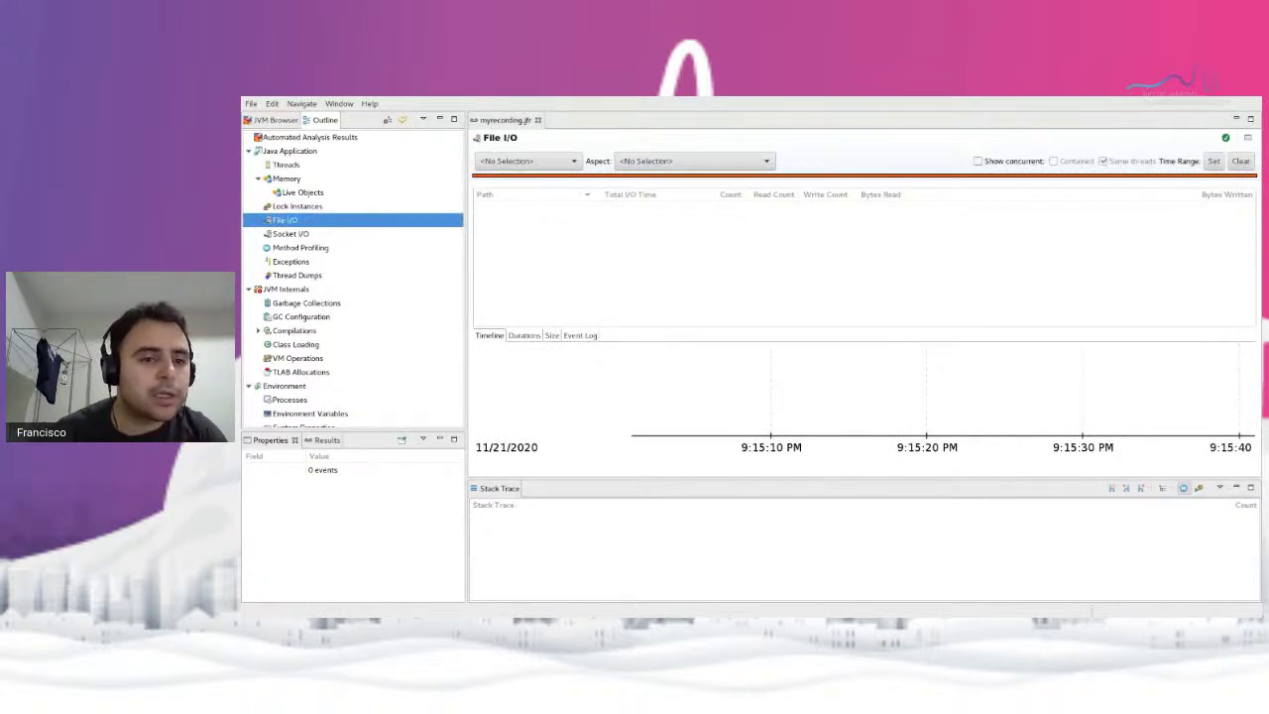
pyautogui.click(306, 302)
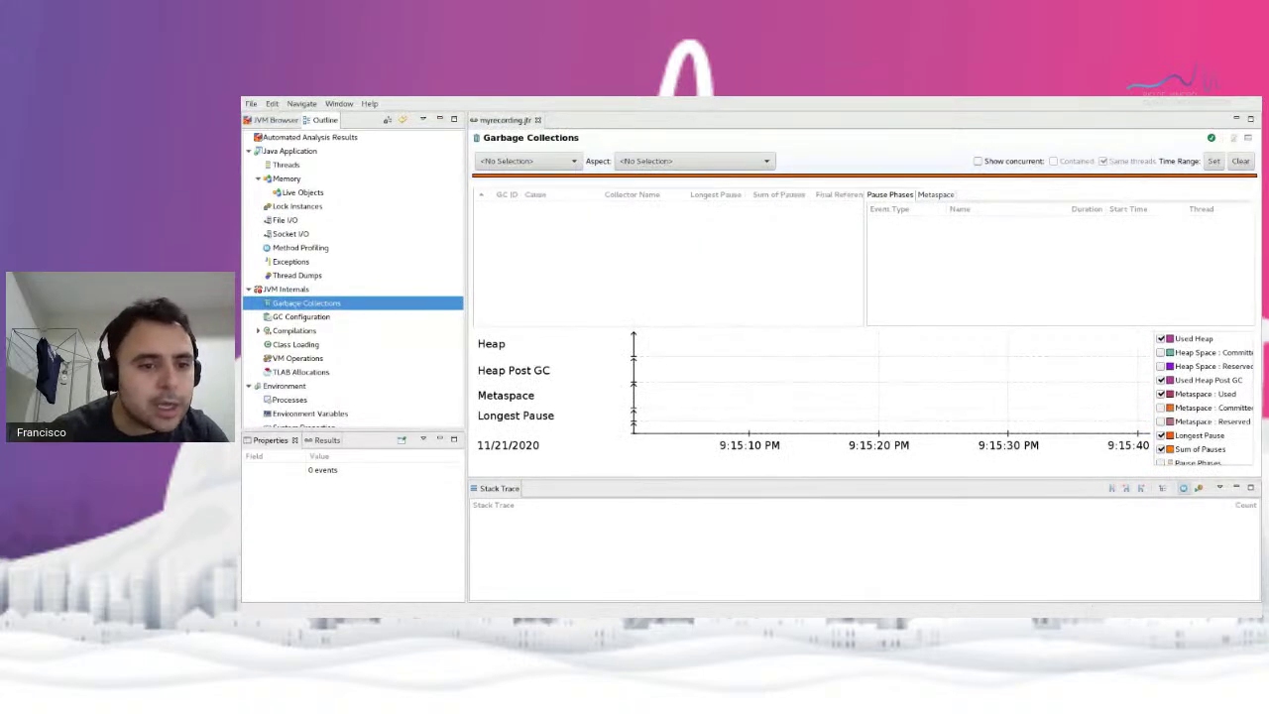
pyautogui.click(302, 316)
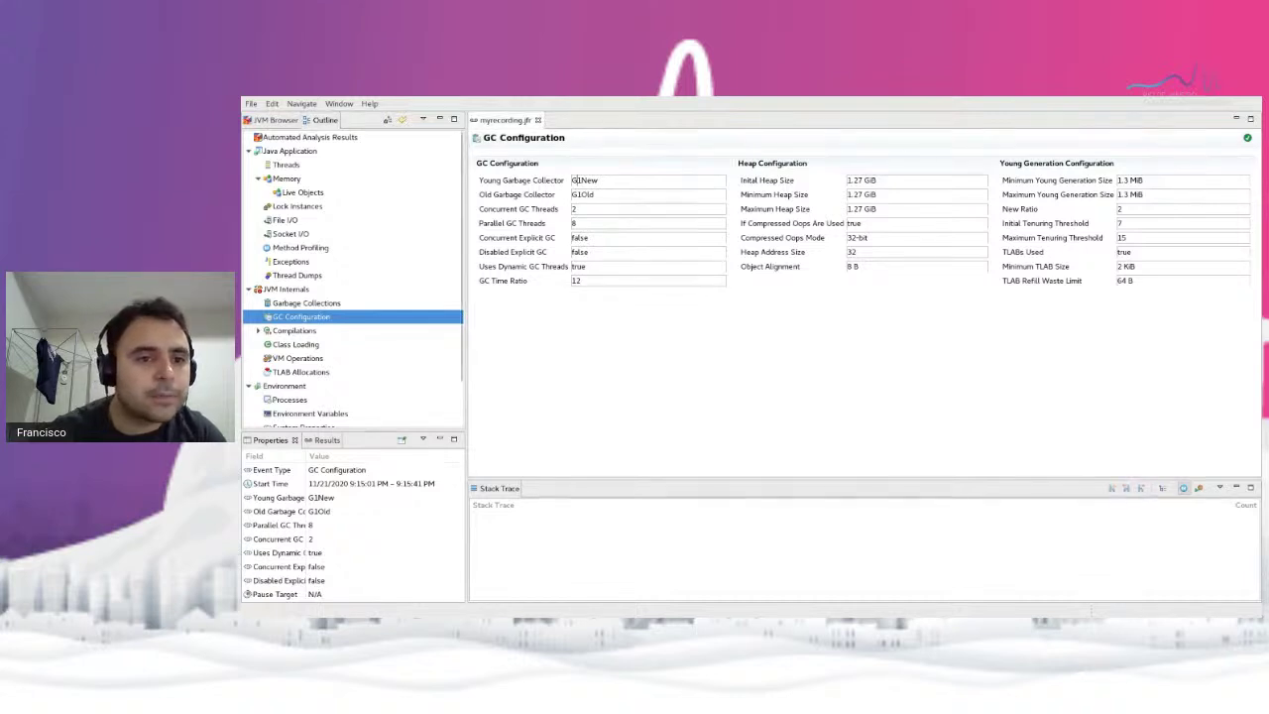
# Revisit the Automated Analysis Results and Java Application pages, and highlight the UseG1GC flag in the JVM Internals arguments
pyautogui.click(309, 137)
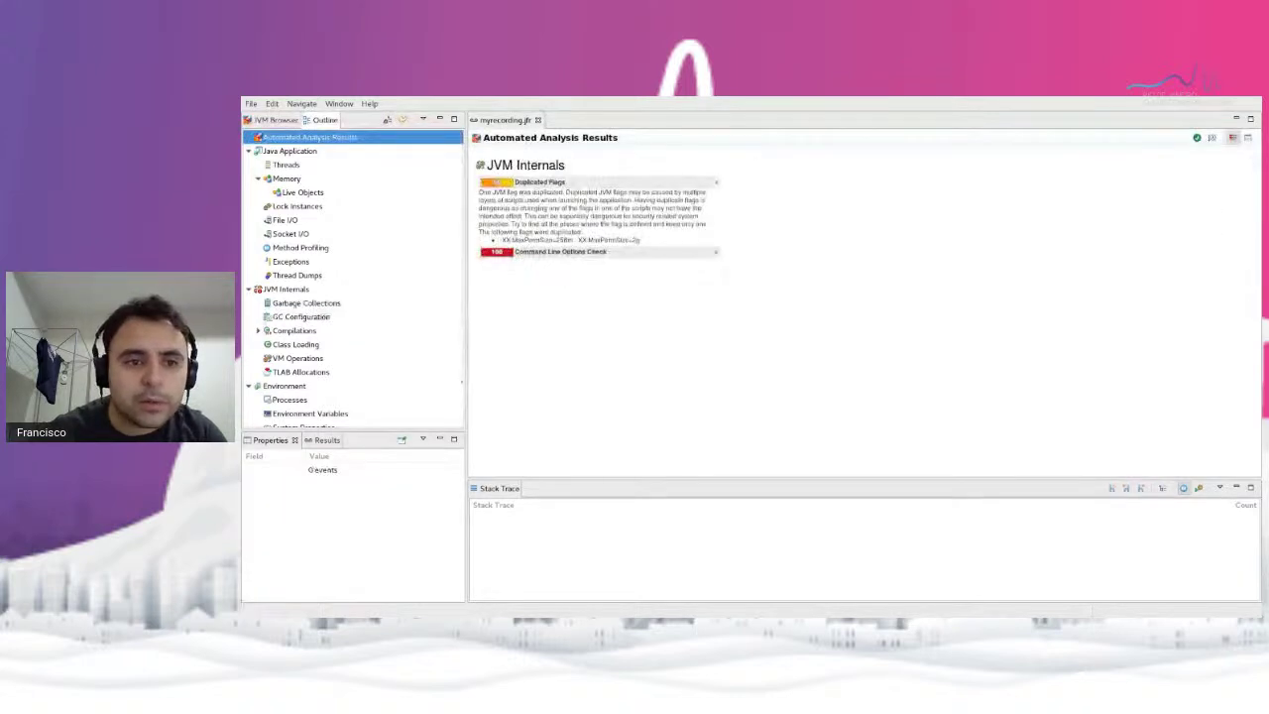
pyautogui.click(290, 151)
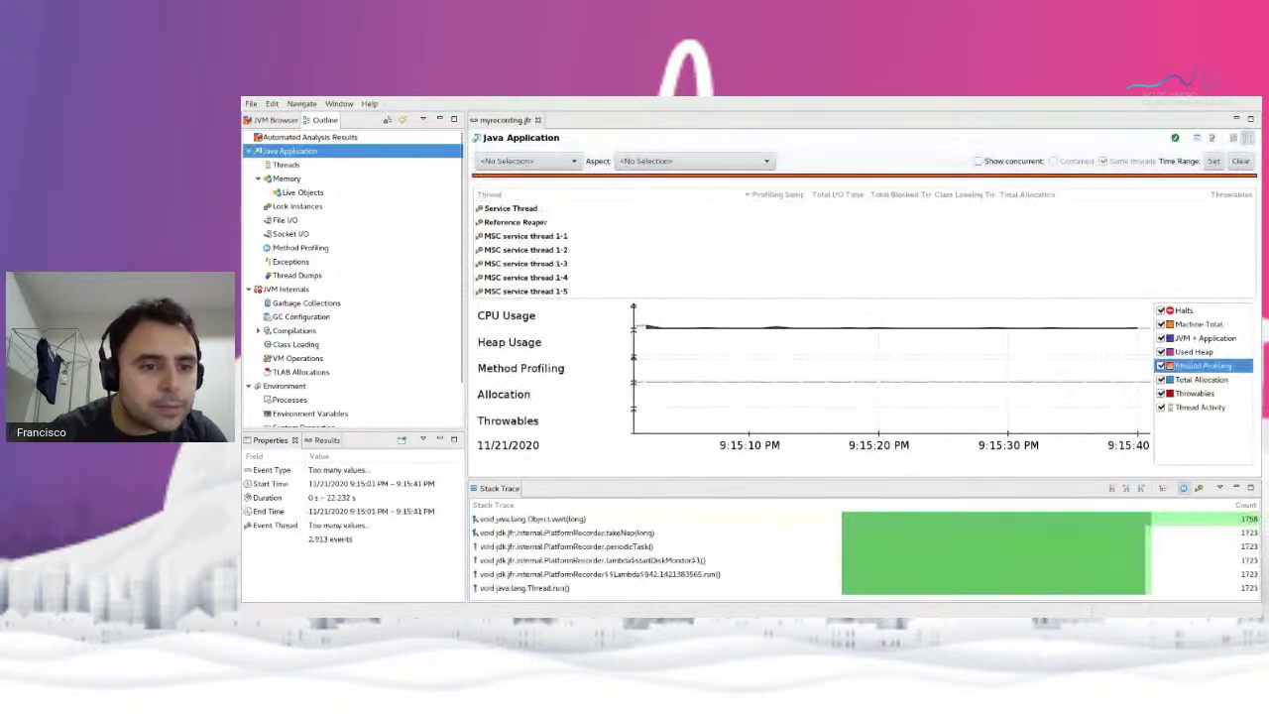
pyautogui.click(287, 289)
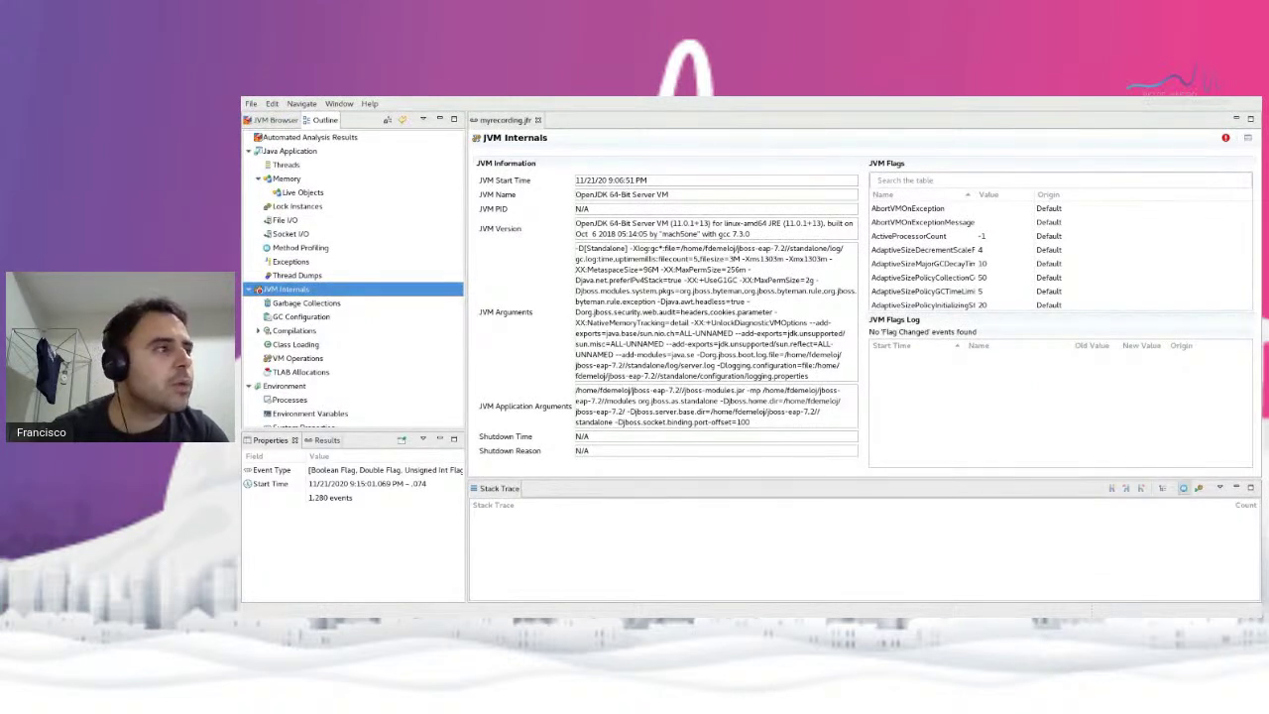
pyautogui.doubleClick(721, 280)
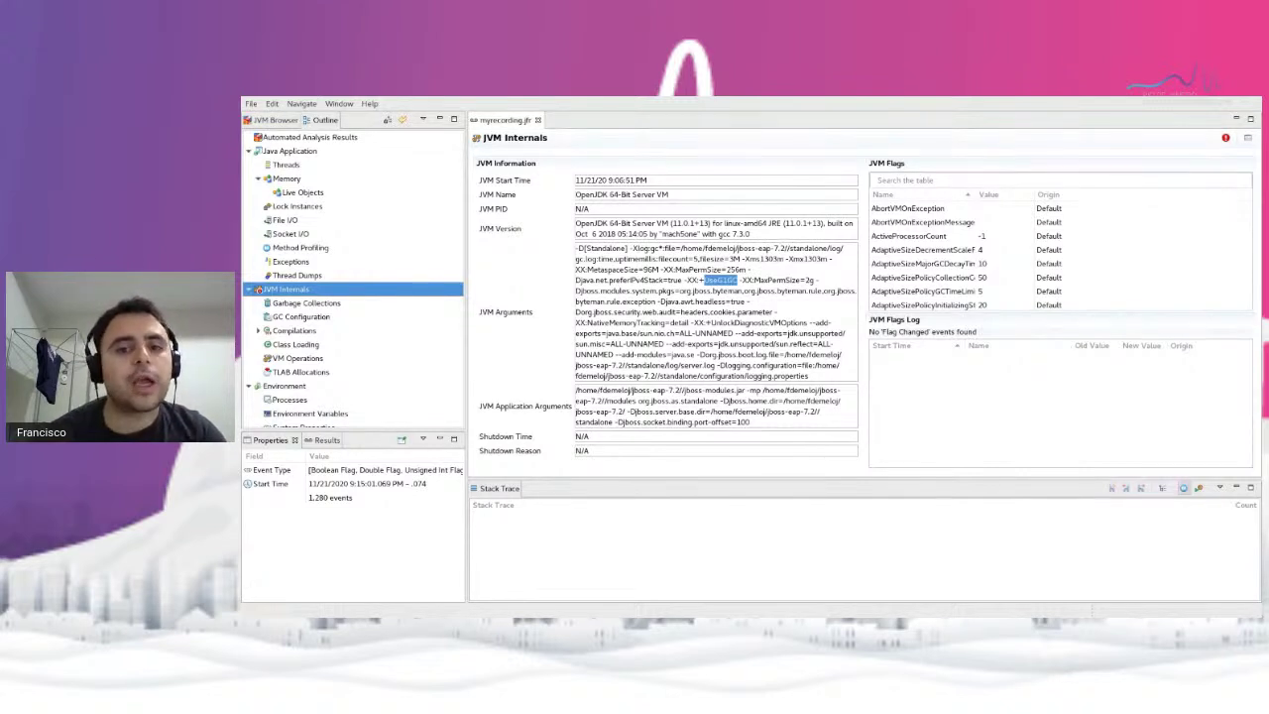
pyautogui.click(734, 280)
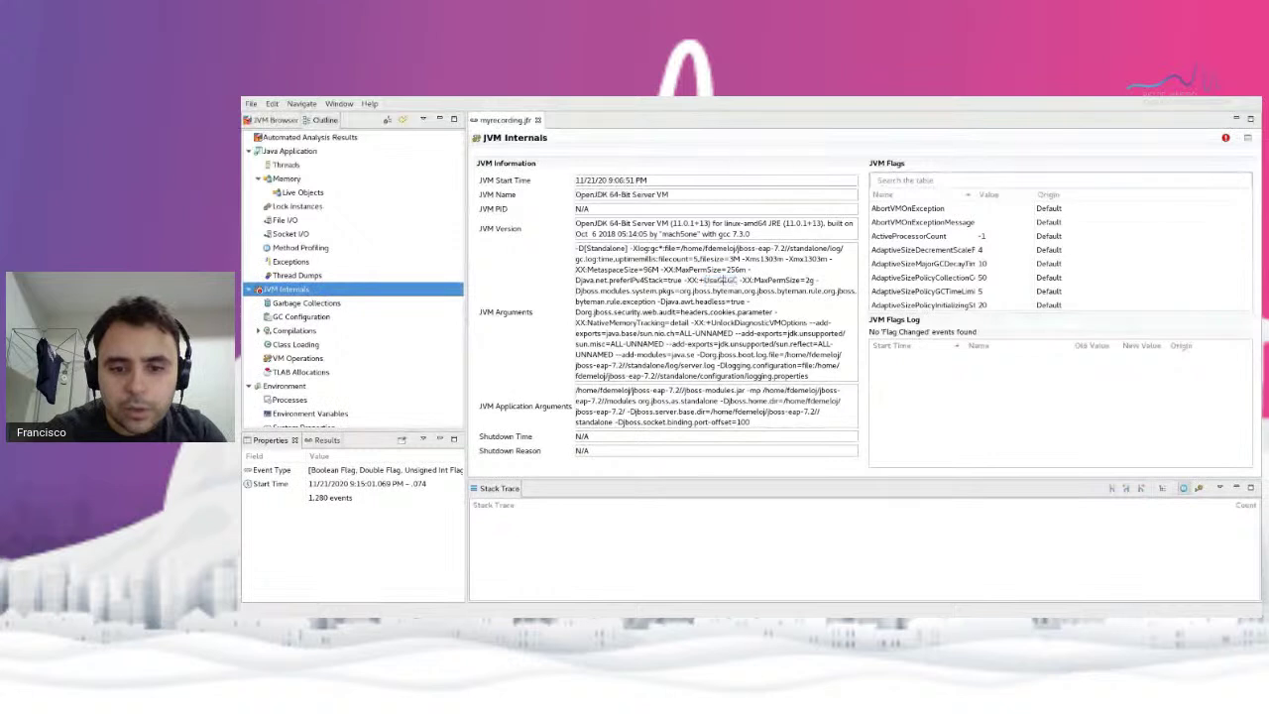
pyautogui.moveTo(716, 280); pyautogui.dragTo(738, 279)
pyautogui.click(734, 279)
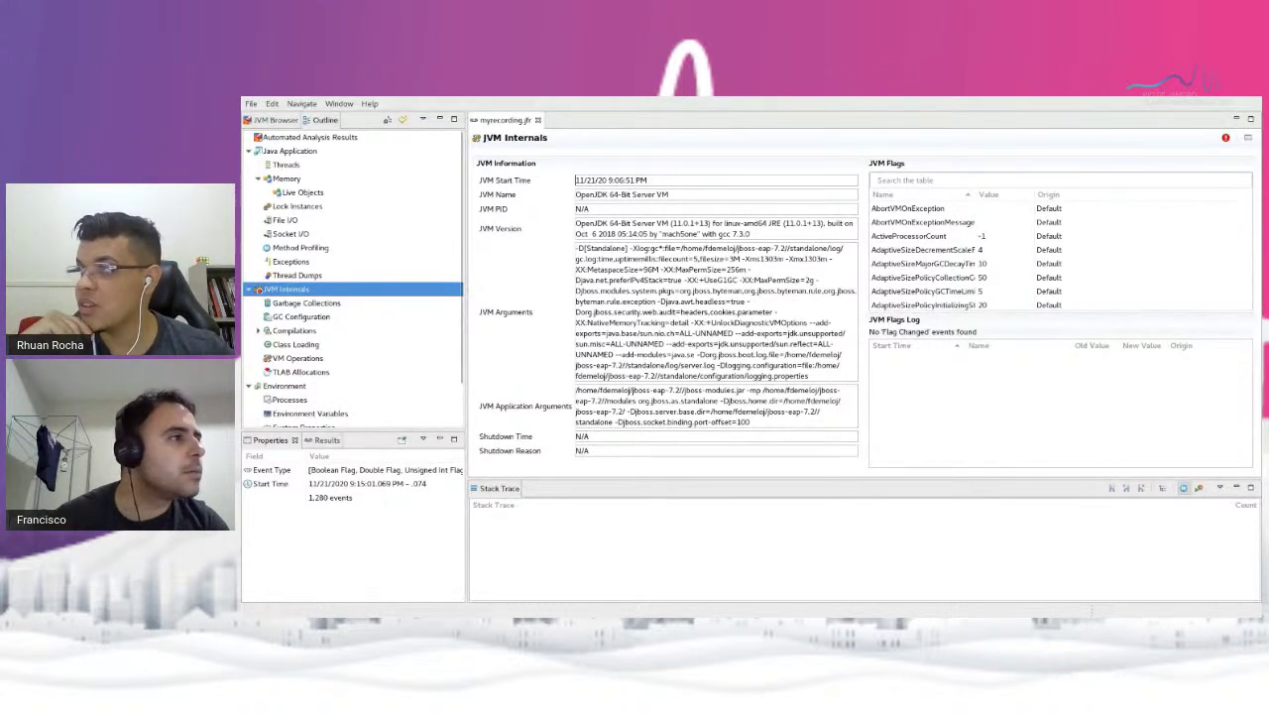
# Open the Event Browser page to view the recording's event types tree and event list
pyautogui.scroll(-2, 352, 278)
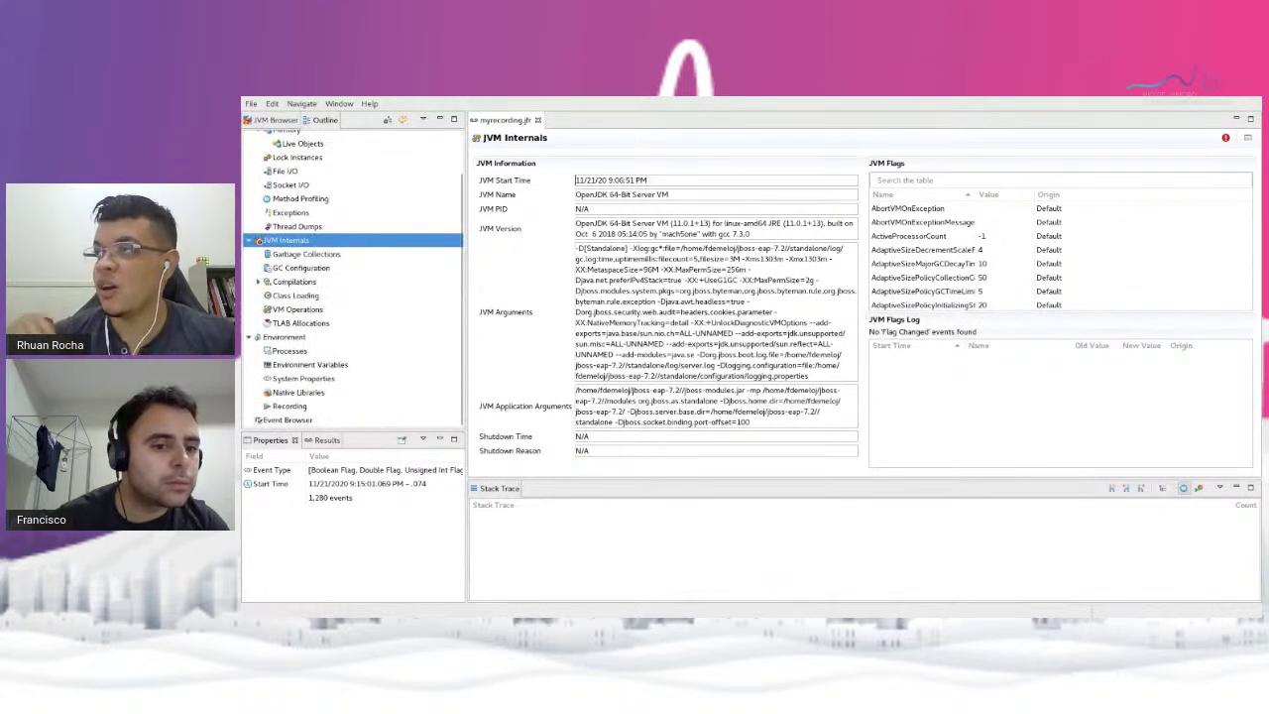
pyautogui.click(288, 420)
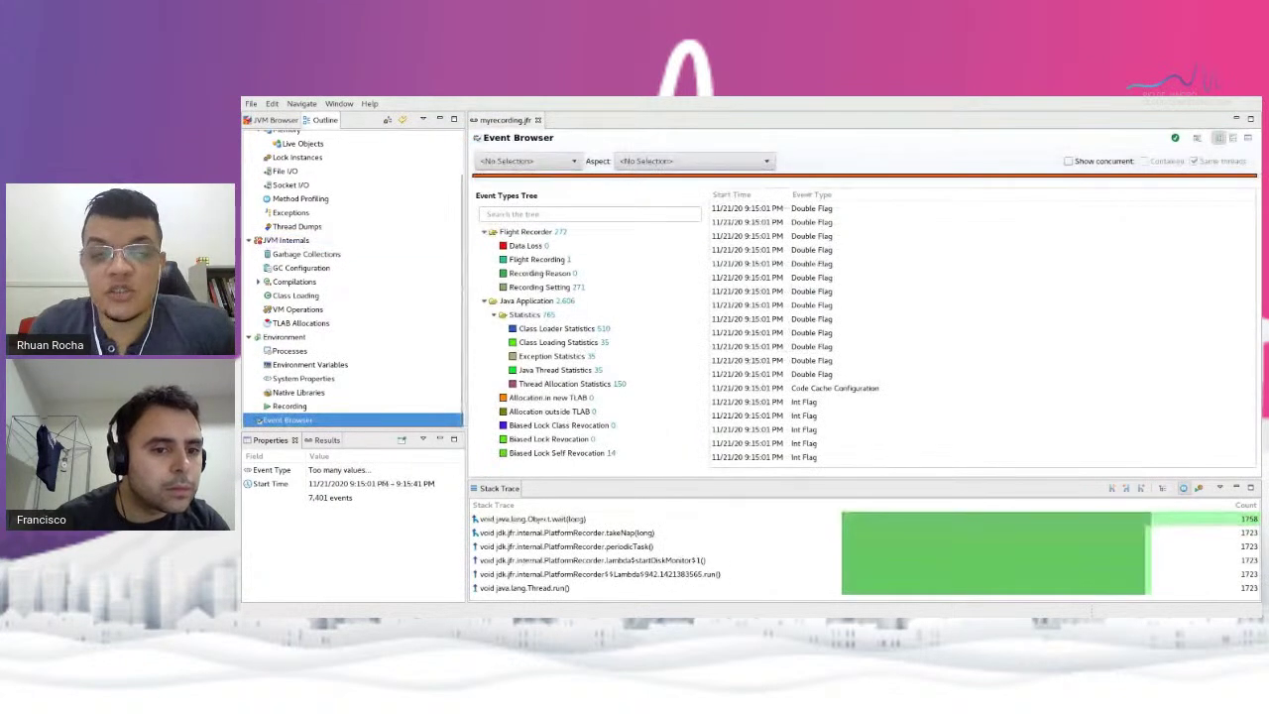
pyautogui.scroll(3, 352, 278)
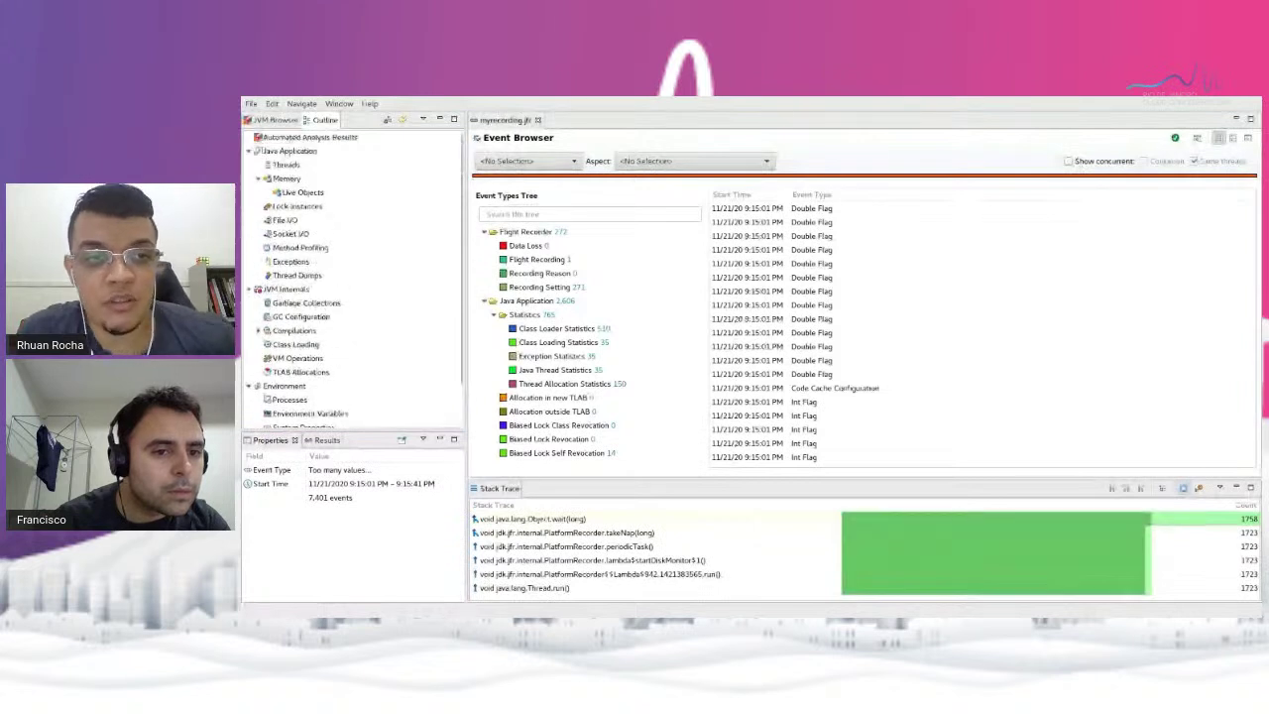
# Check the Lock Instances, File I/O, Method Profiling, Socket I/O and Threads pages of the recording
pyautogui.click(298, 206)
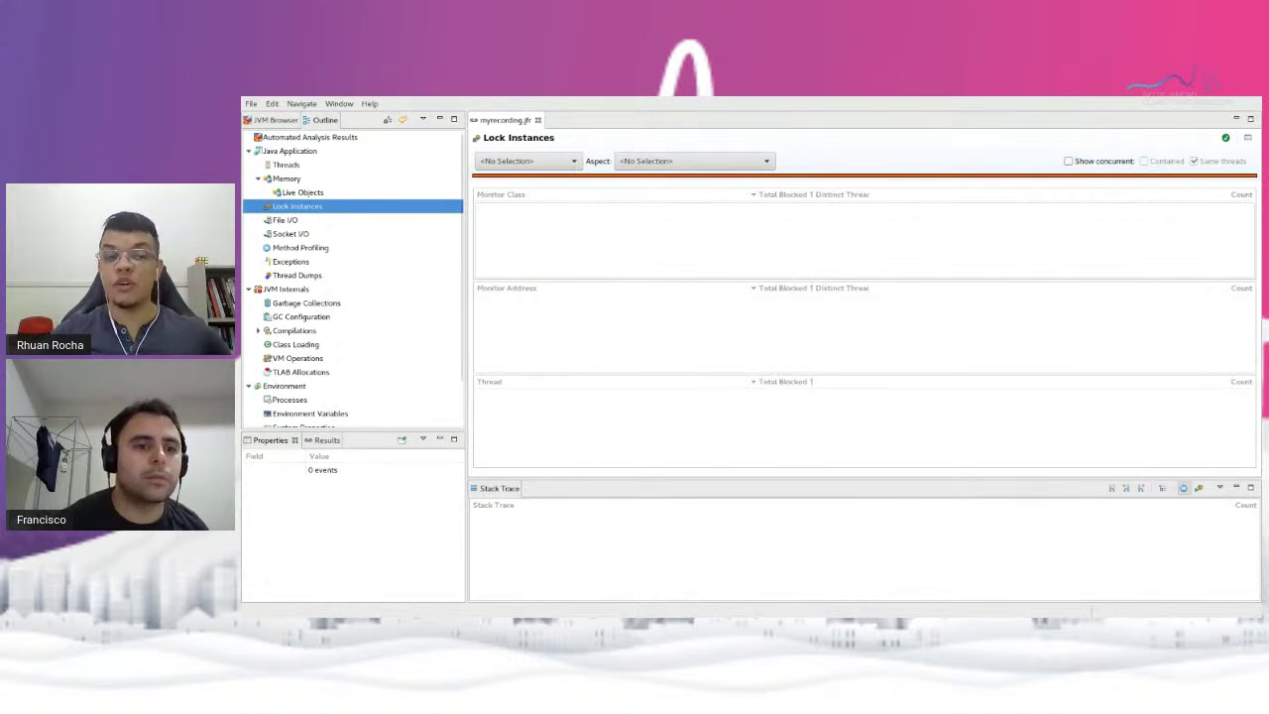
pyautogui.click(285, 219)
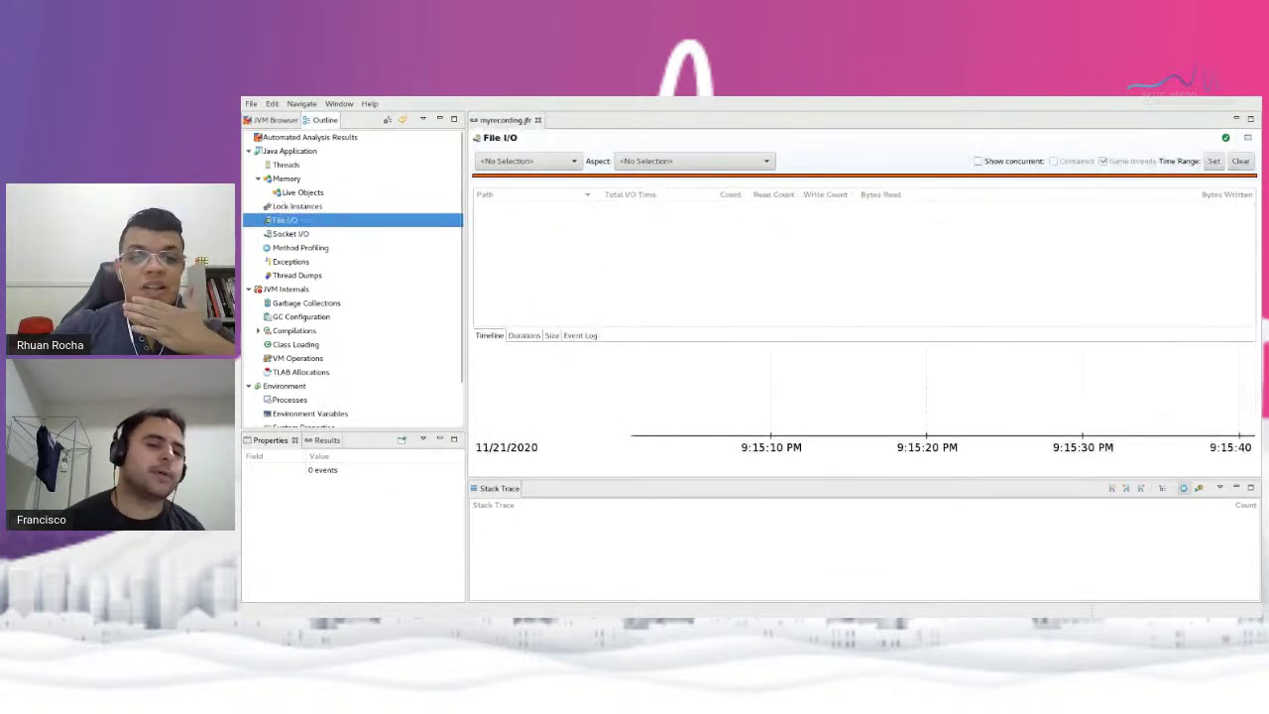
pyautogui.click(299, 247)
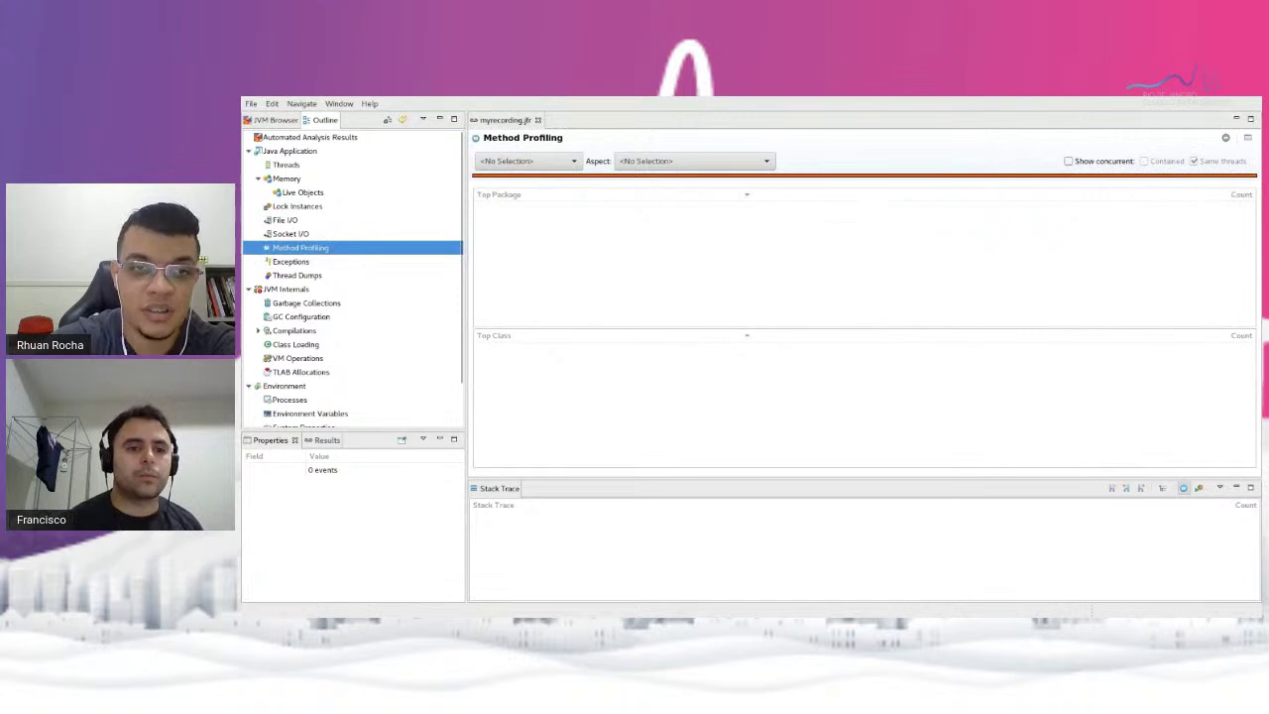
pyautogui.click(291, 233)
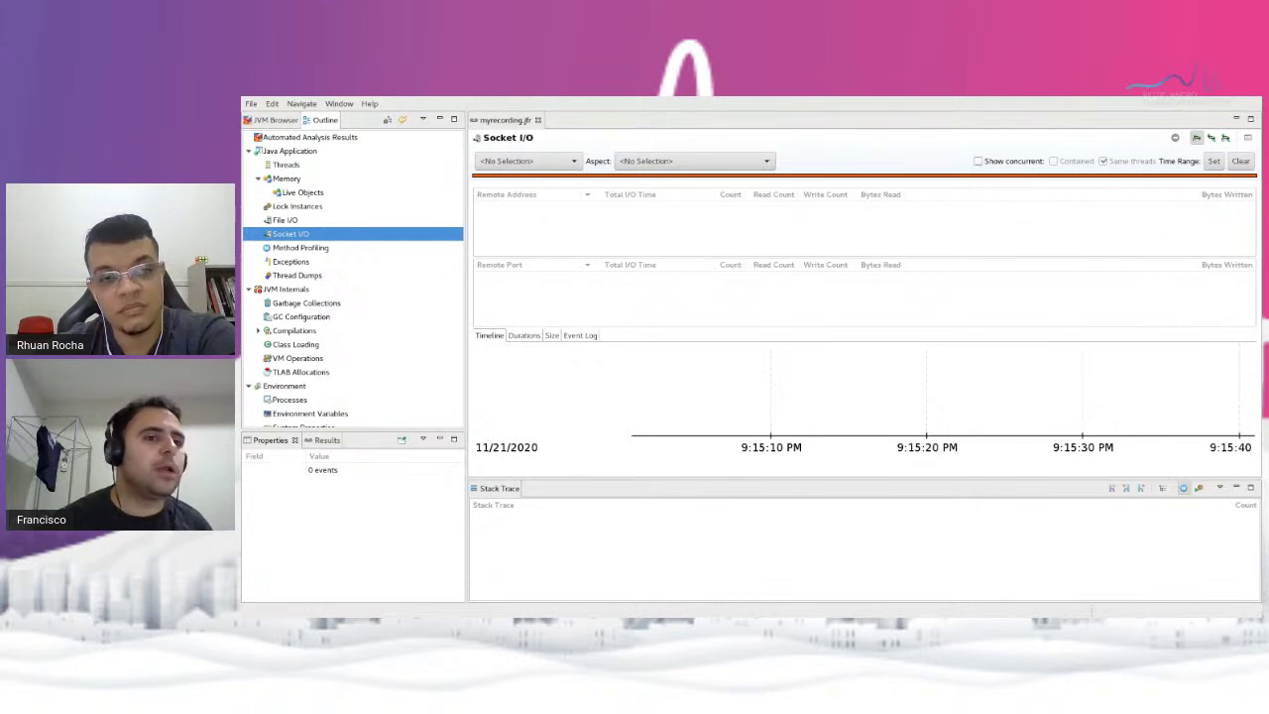
pyautogui.click(287, 164)
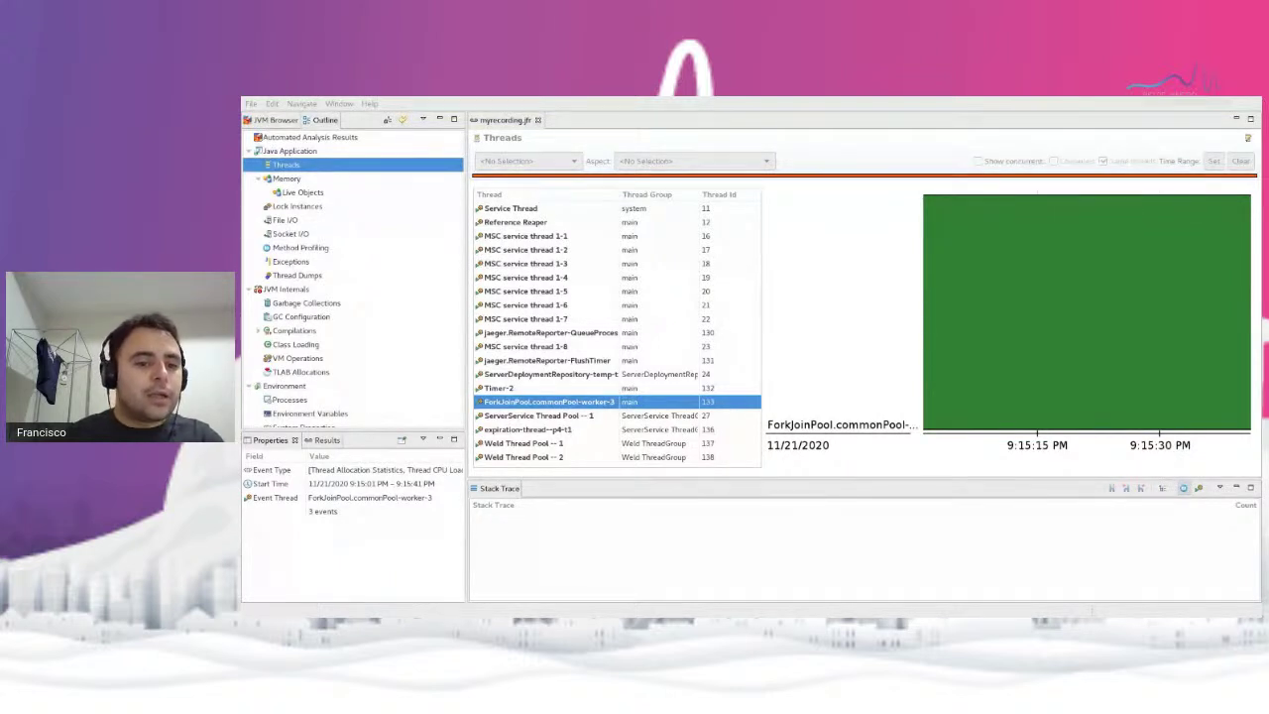
# Return to the JVM Internals page and highlight the UnlockDiagnosticVMOptions flag in the JVM Arguments
pyautogui.click(263, 289)
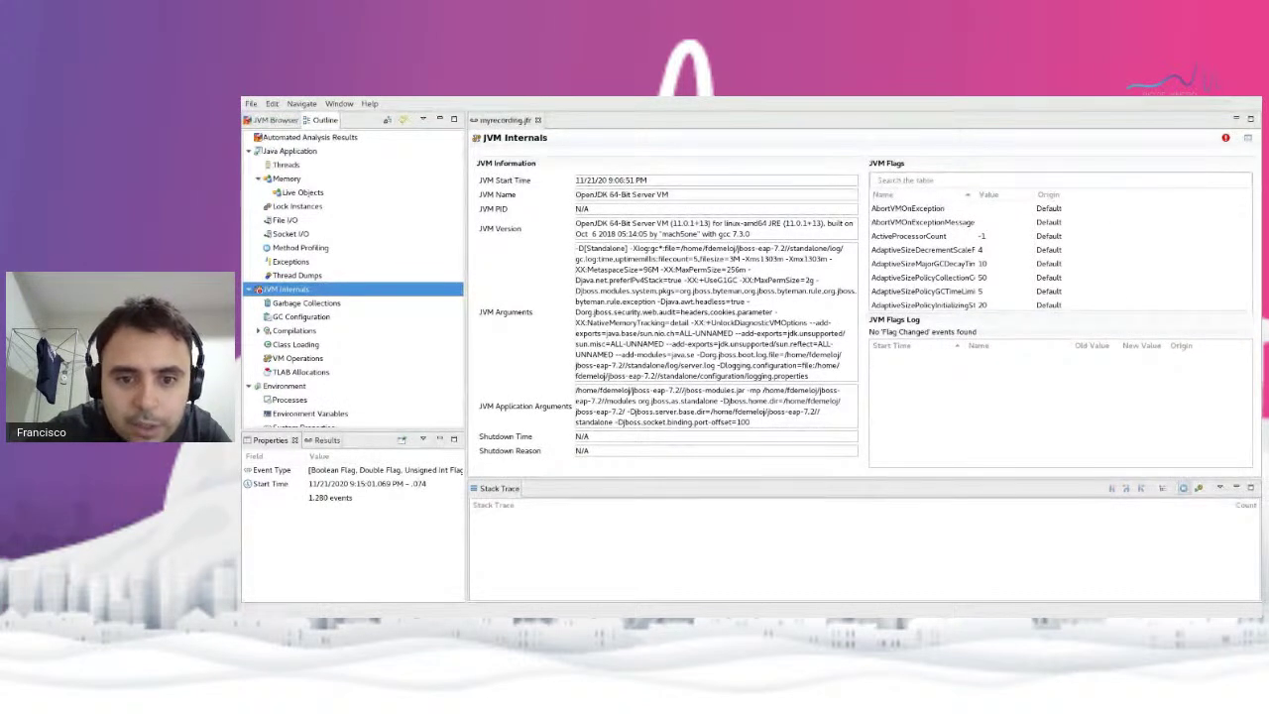
pyautogui.moveTo(603, 334); pyautogui.dragTo(670, 334)
pyautogui.click(669, 334)
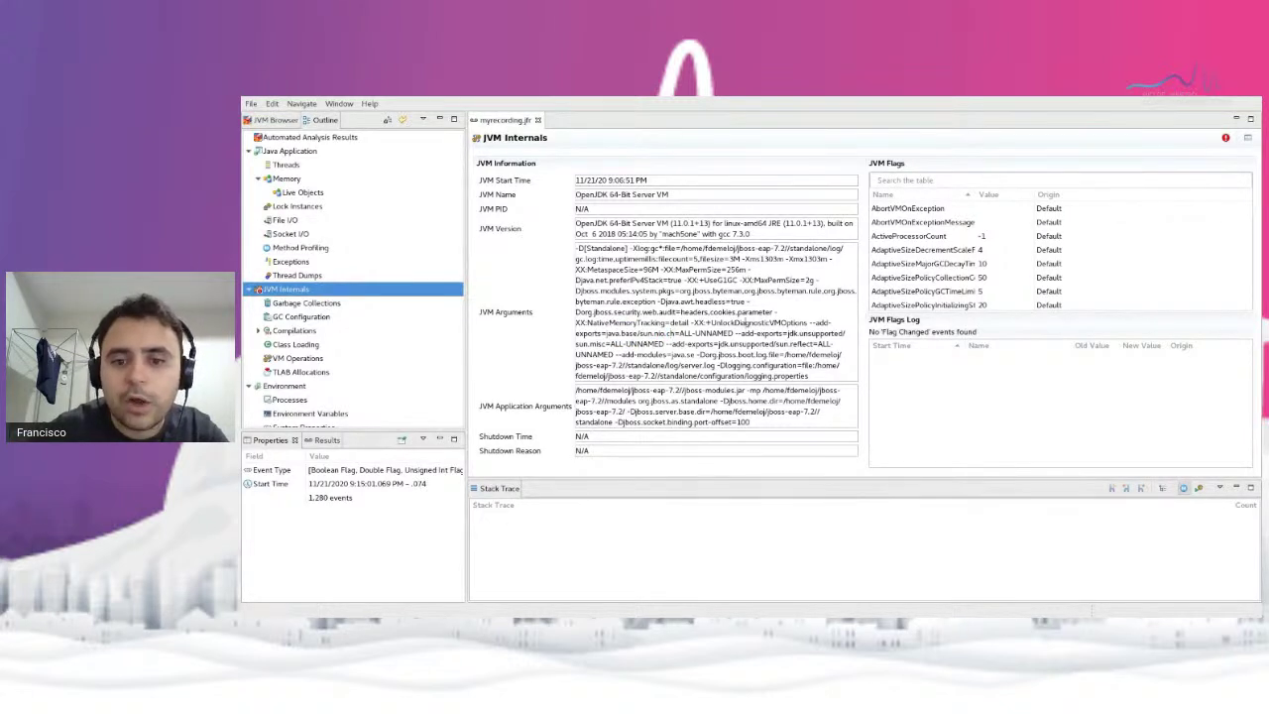
pyautogui.doubleClick(744, 322)
pyautogui.click(745, 322)
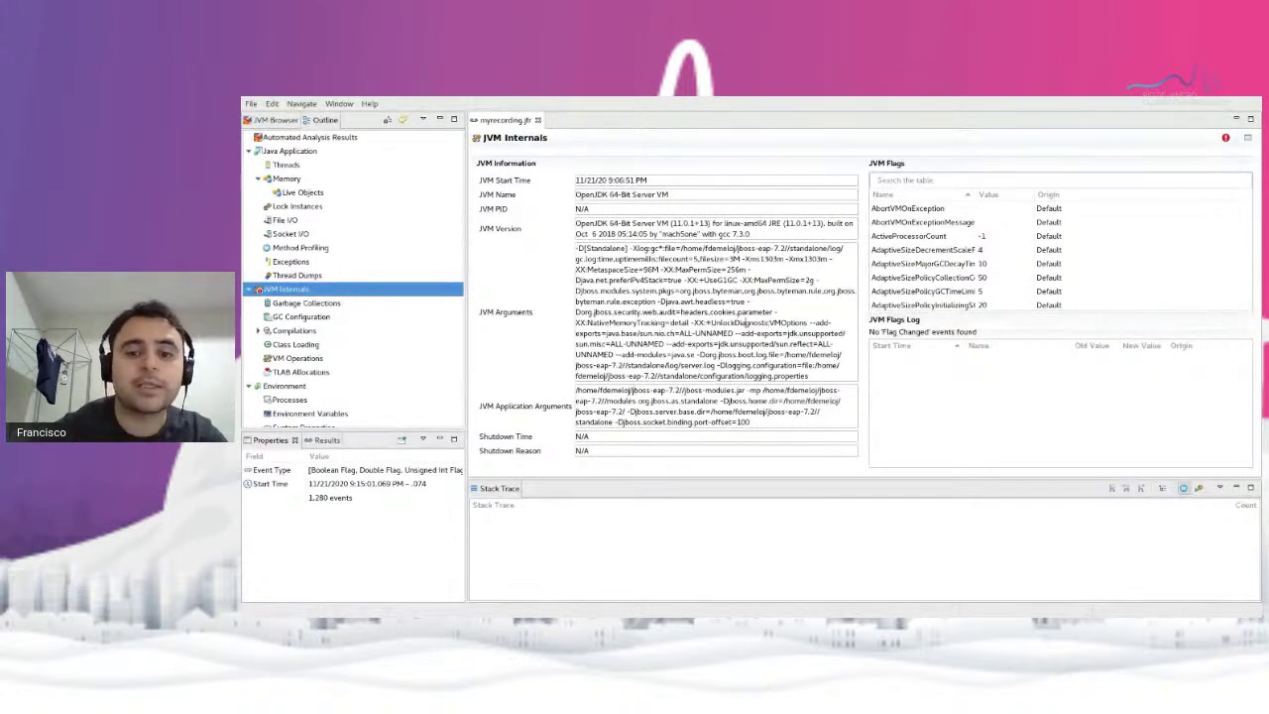
pyautogui.doubleClick(744, 322)
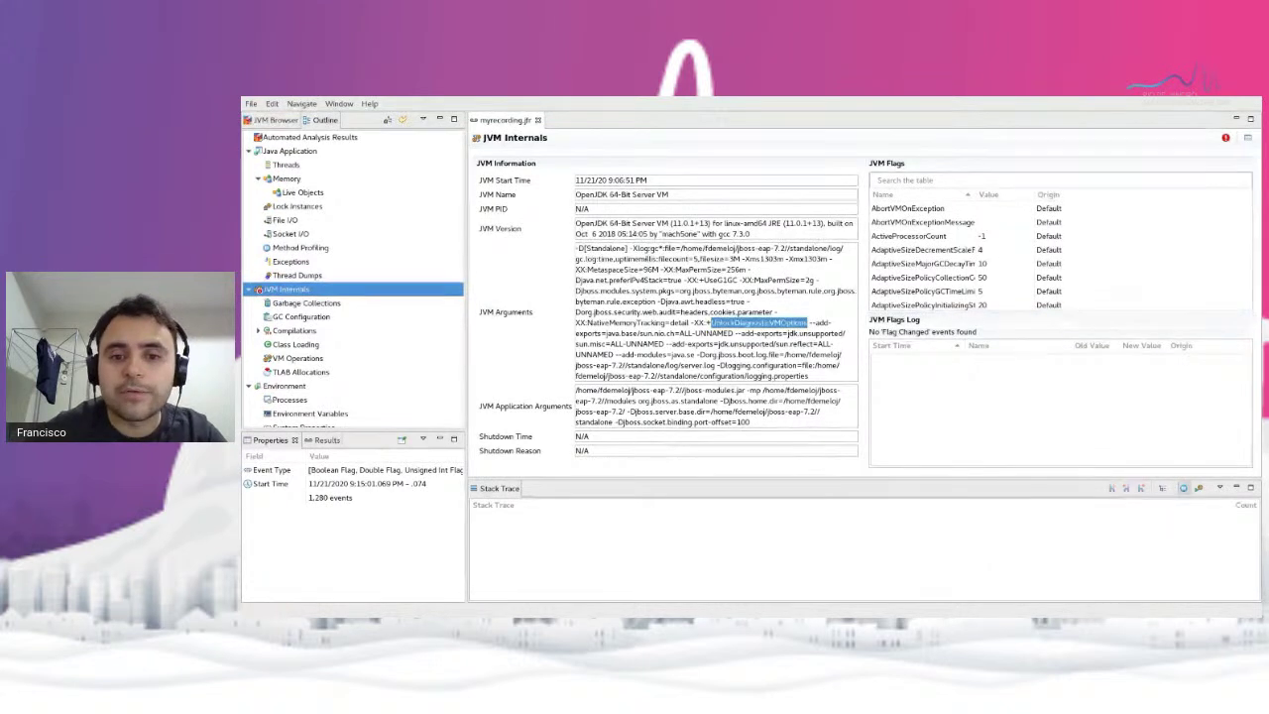
pyautogui.click(721, 324)
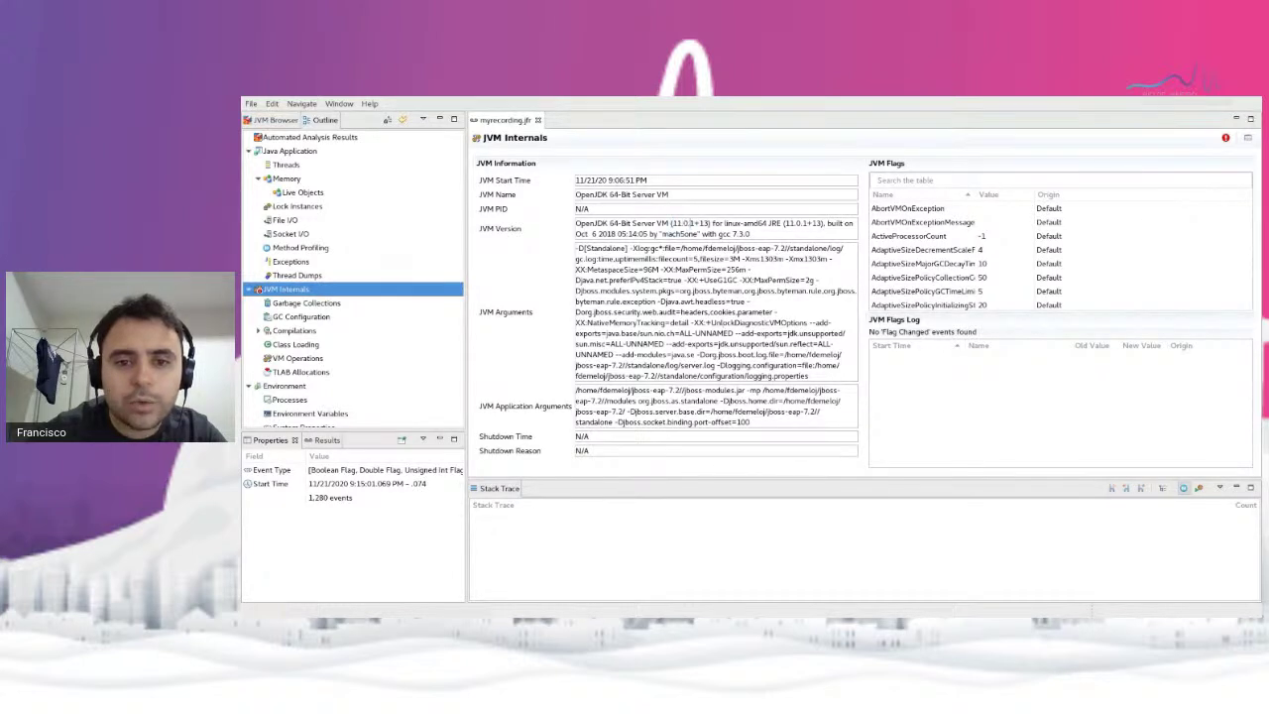
pyautogui.doubleClick(759, 322)
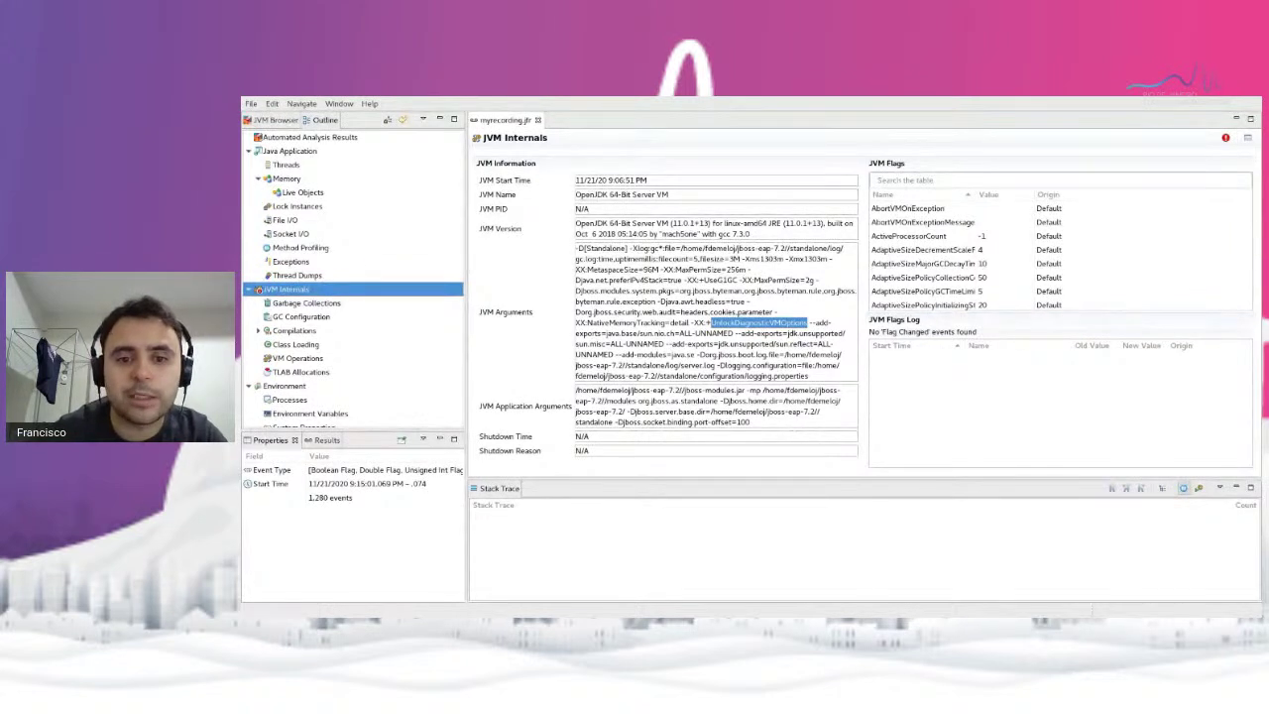
pyautogui.click(736, 290)
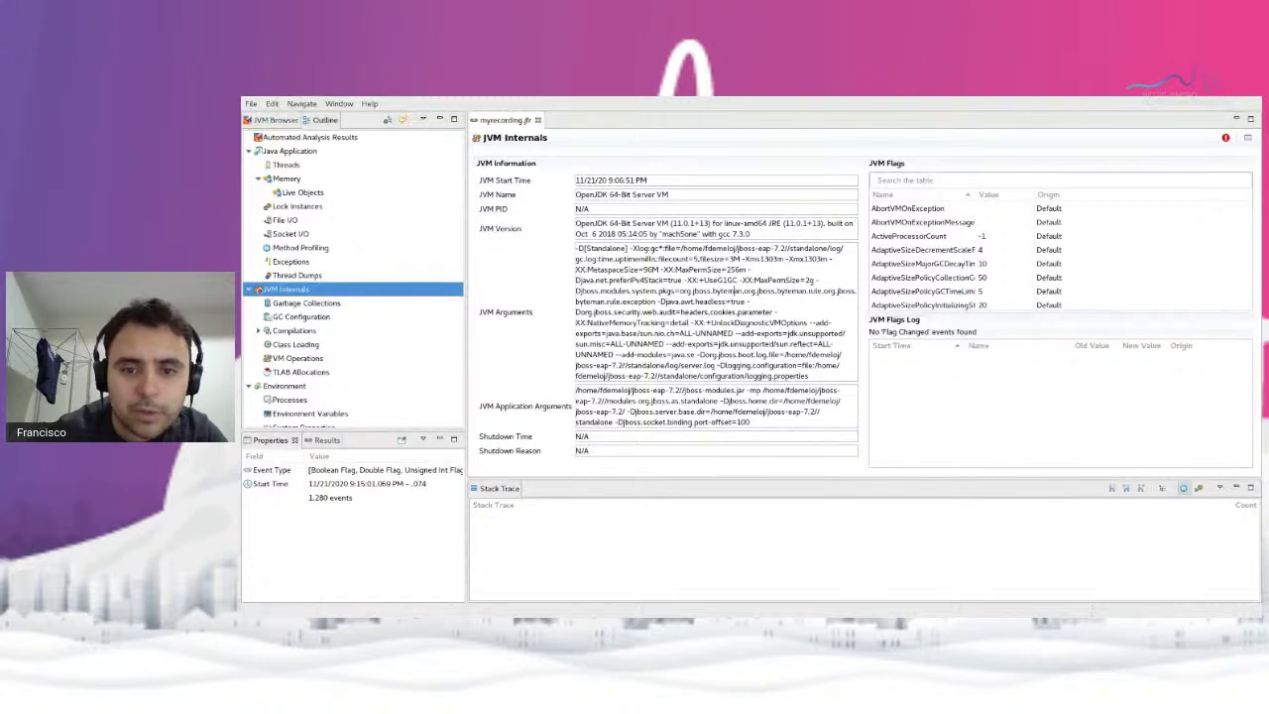
# Highlight the first MaxPermSize flag in the JVM Arguments and look through the JVM Flags table
pyautogui.doubleClick(698, 270)
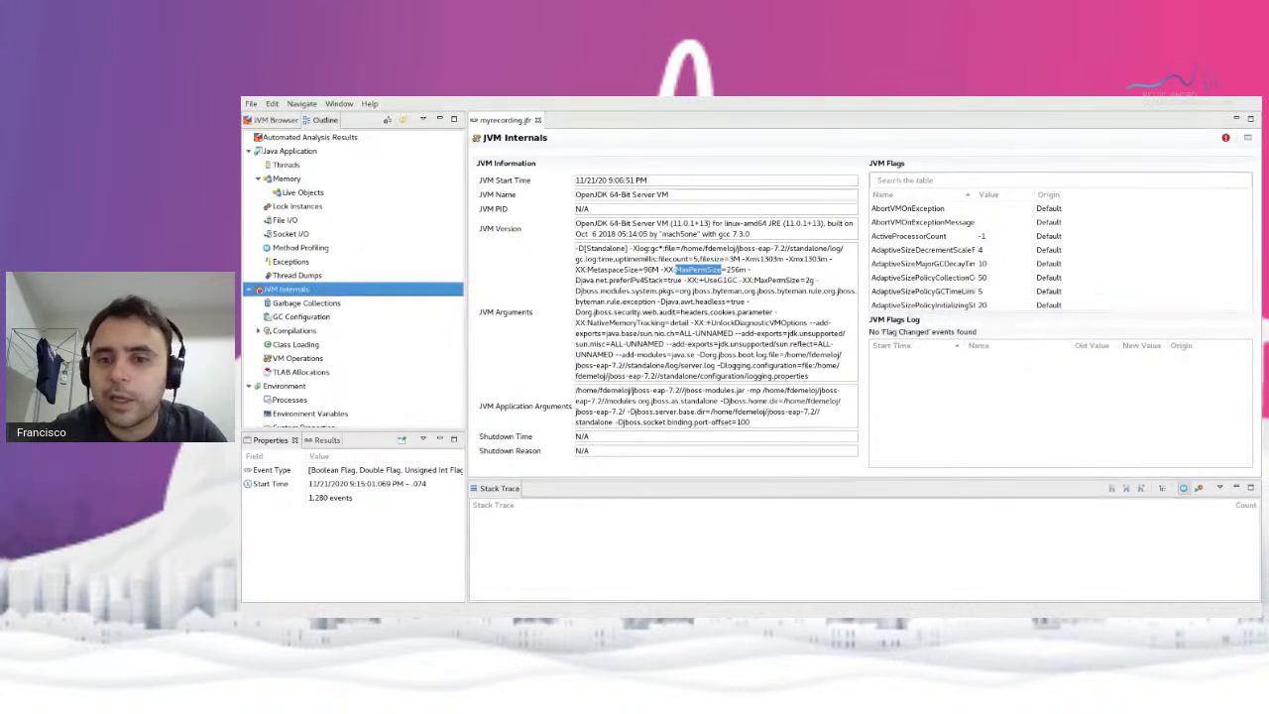
pyautogui.scroll(-3, 1061, 257)
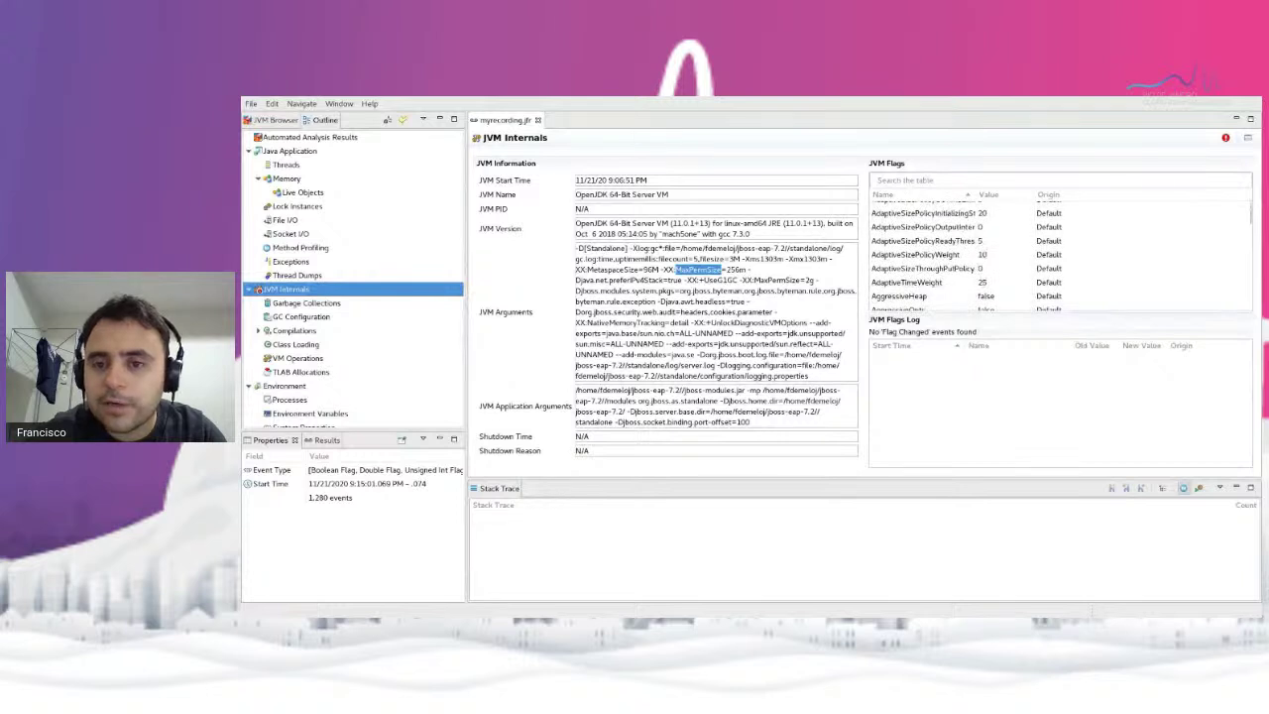
pyautogui.scroll(-3, 1061, 258)
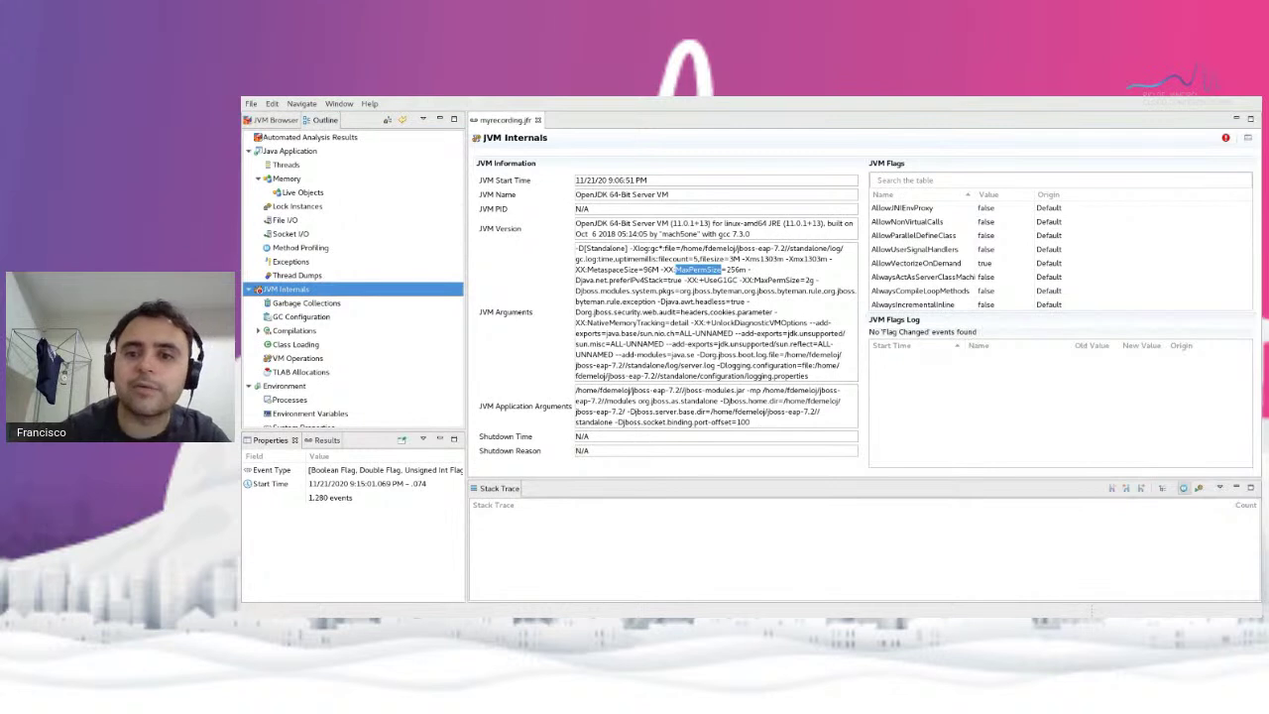
pyautogui.scroll(5, 1061, 258)
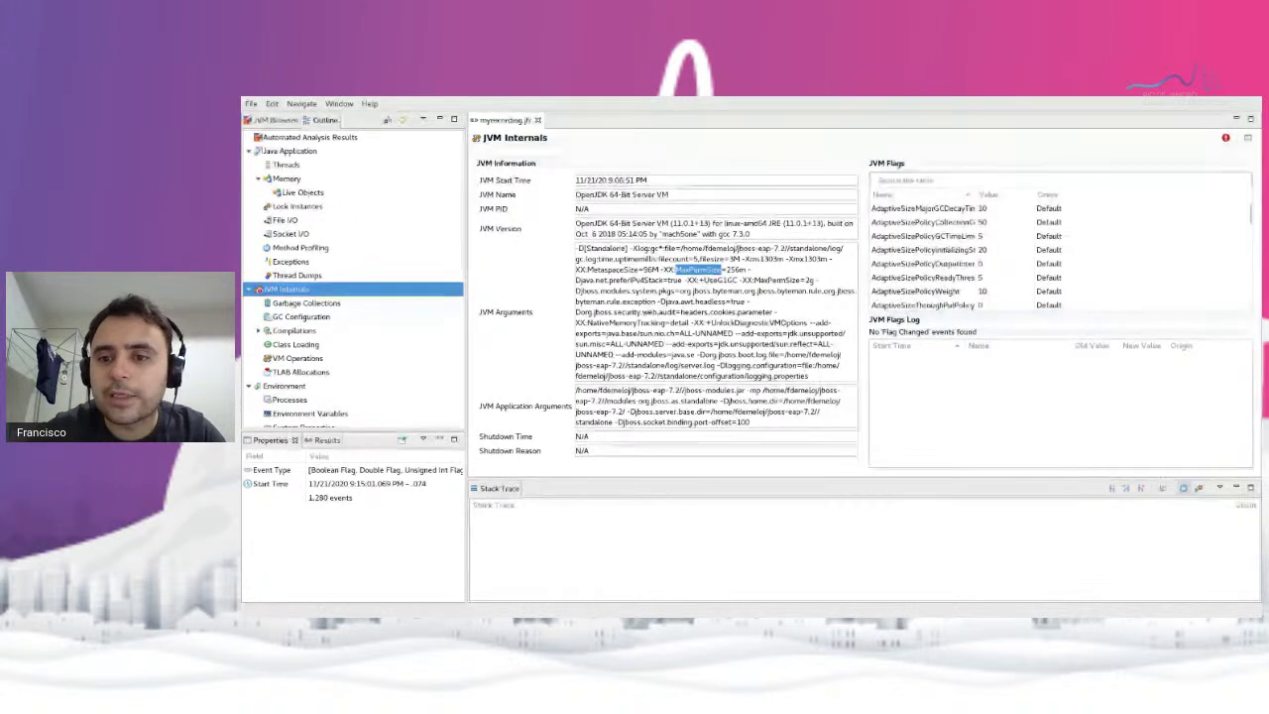
pyautogui.scroll(-2, 1061, 258)
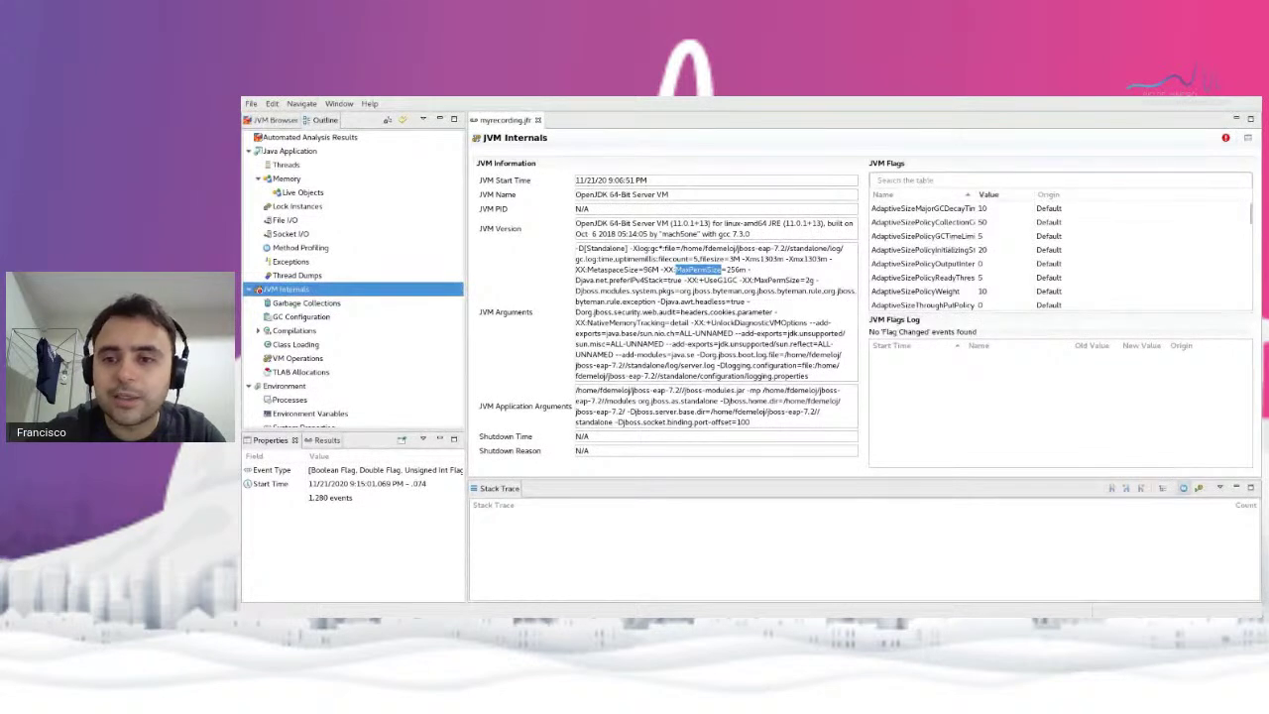
# Sort the JVM Flags table by value, widen its Name column and look through the sorted flags
pyautogui.click(989, 194)
pyautogui.moveTo(978, 194); pyautogui.dragTo(1017, 195)
pyautogui.scroll(-5, 992, 258)
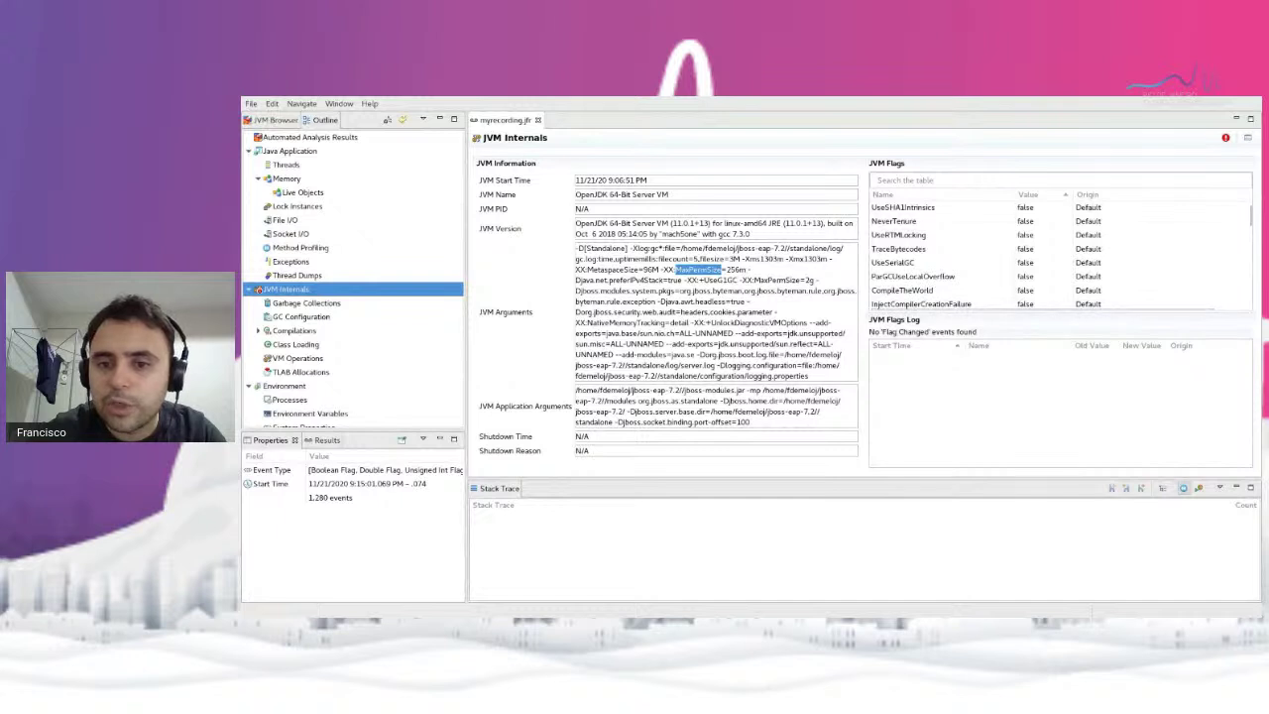
pyautogui.scroll(-1, 1061, 253)
pyautogui.scroll(-1, 1061, 252)
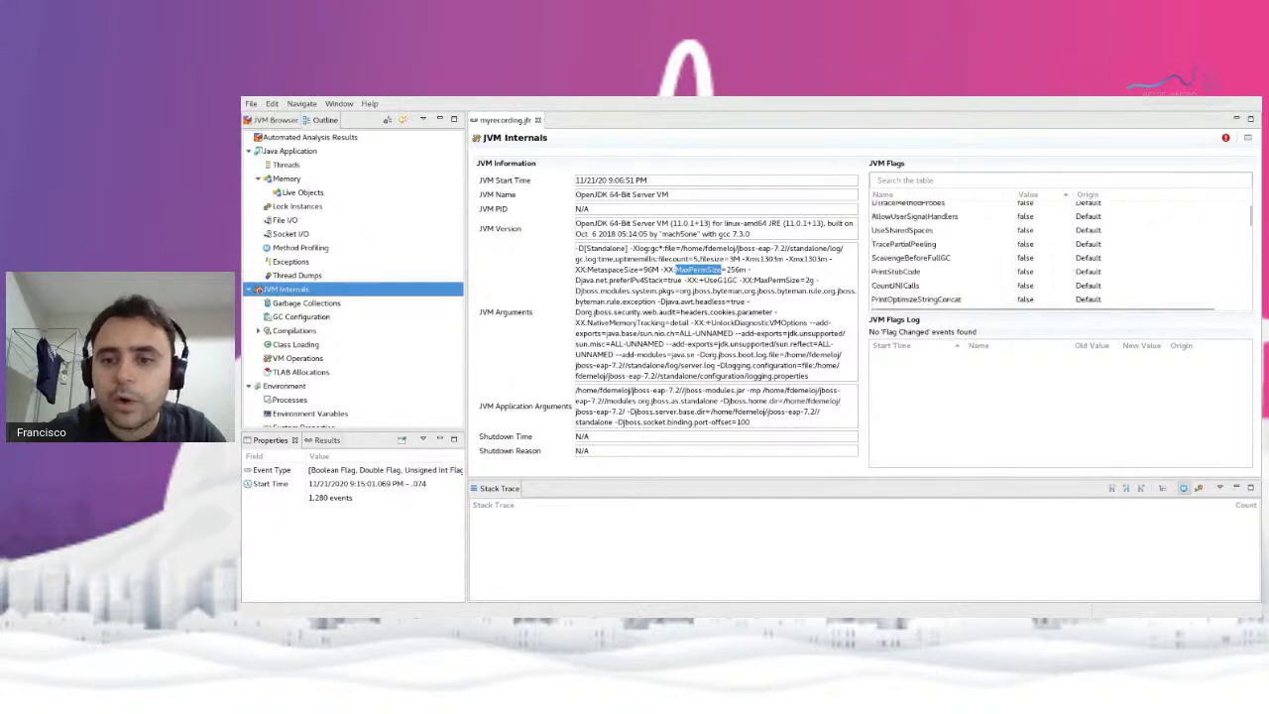
pyautogui.scroll(-1, 1061, 253)
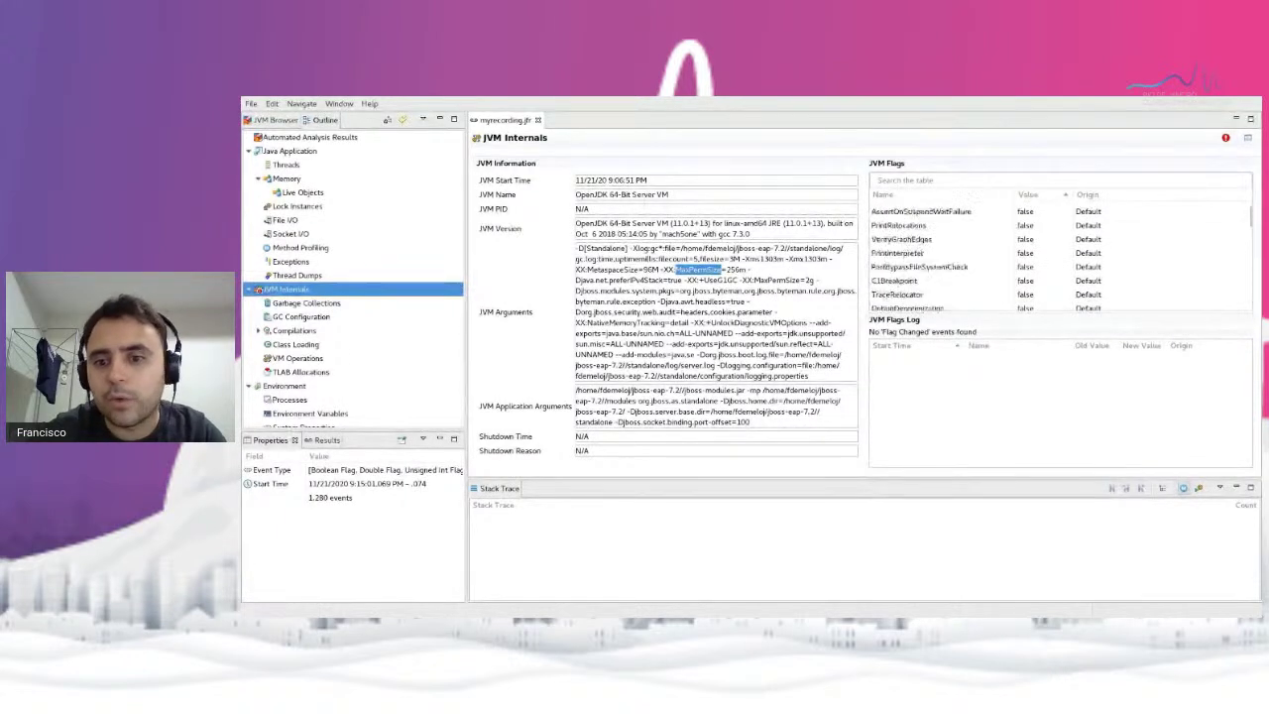
pyautogui.scroll(-1, 1061, 253)
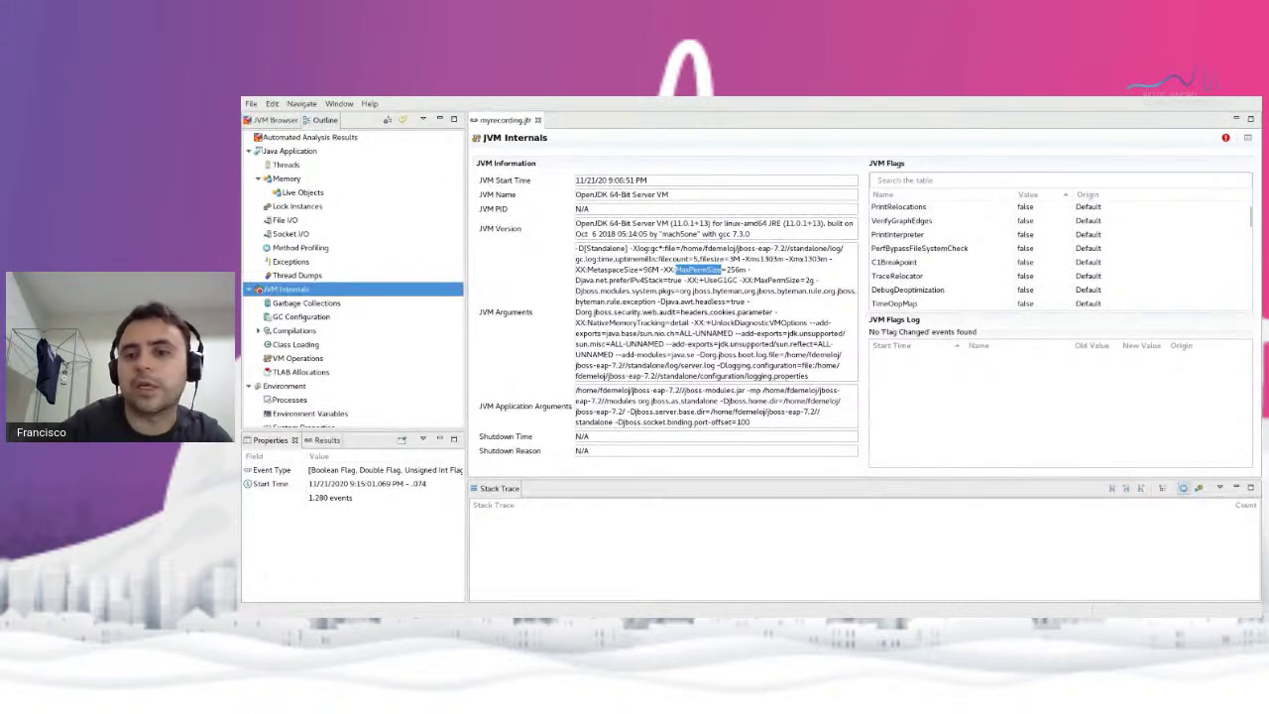
pyautogui.scroll(-4, 1061, 253)
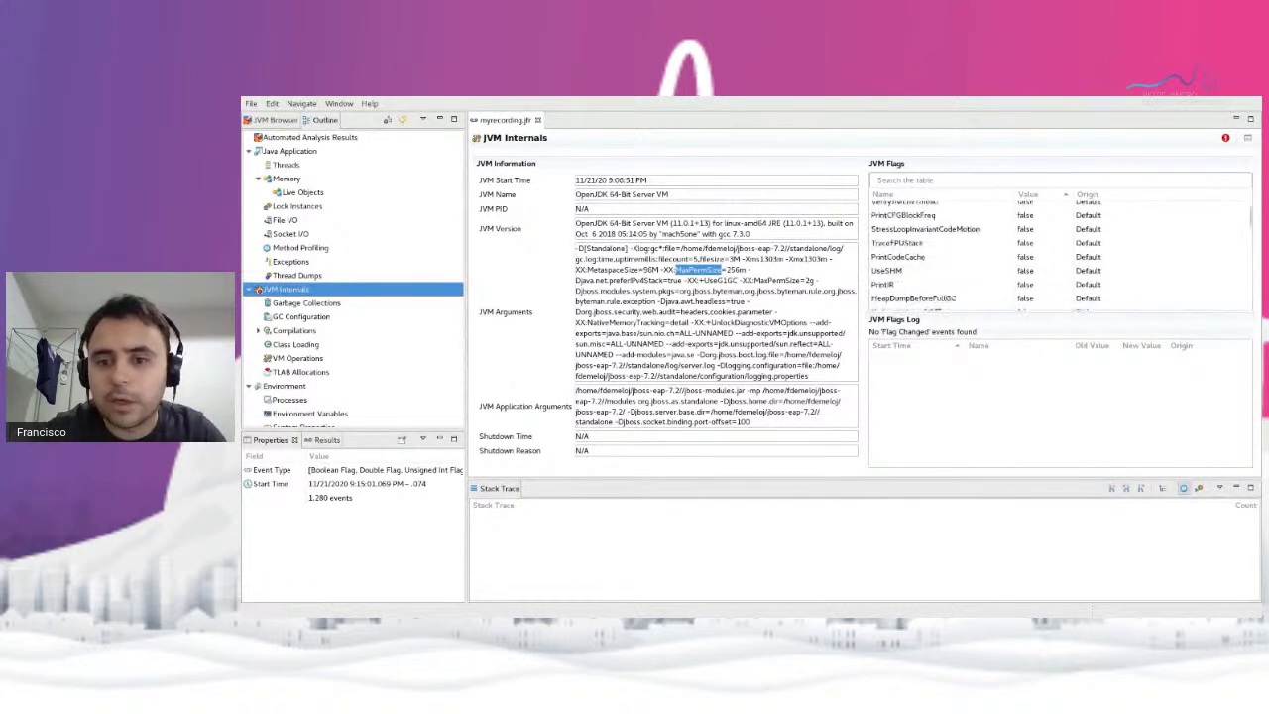
# Look through the value-sorted JVM Flags table and view the details of MinRAMPercentage and MaxRAMPercentage
pyautogui.scroll(-6, 1061, 252)
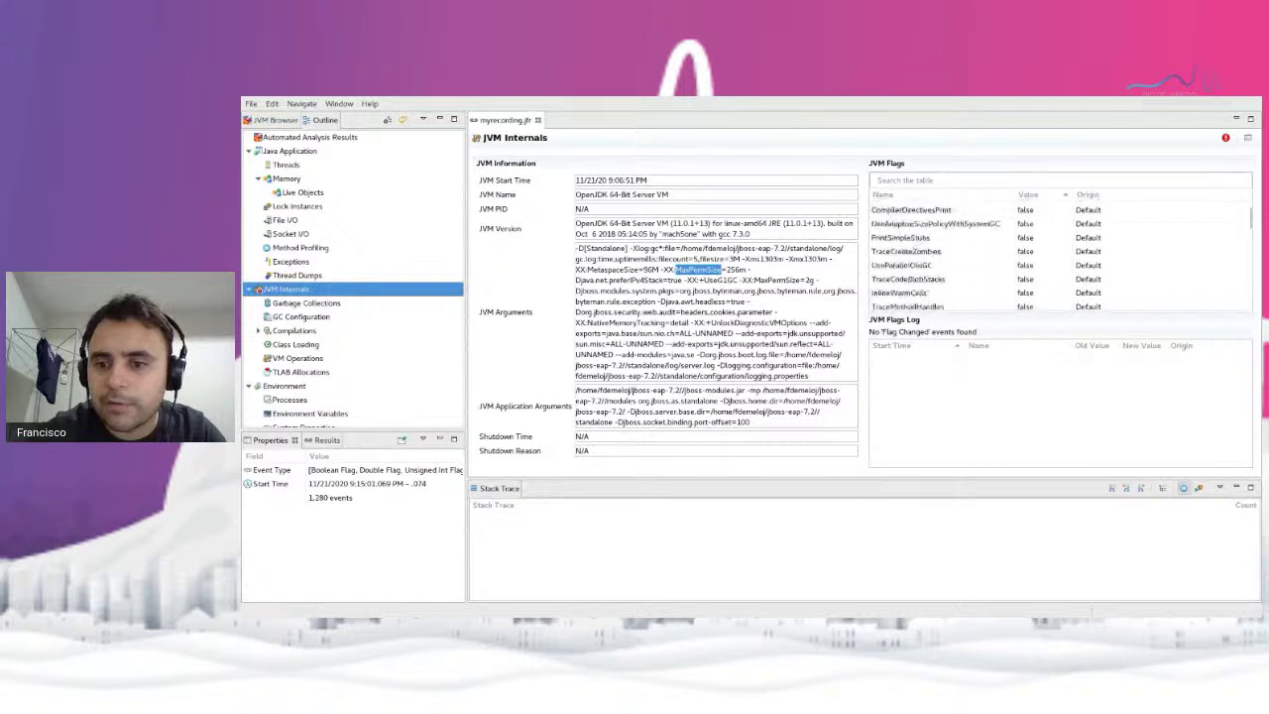
pyautogui.scroll(-6, 1061, 253)
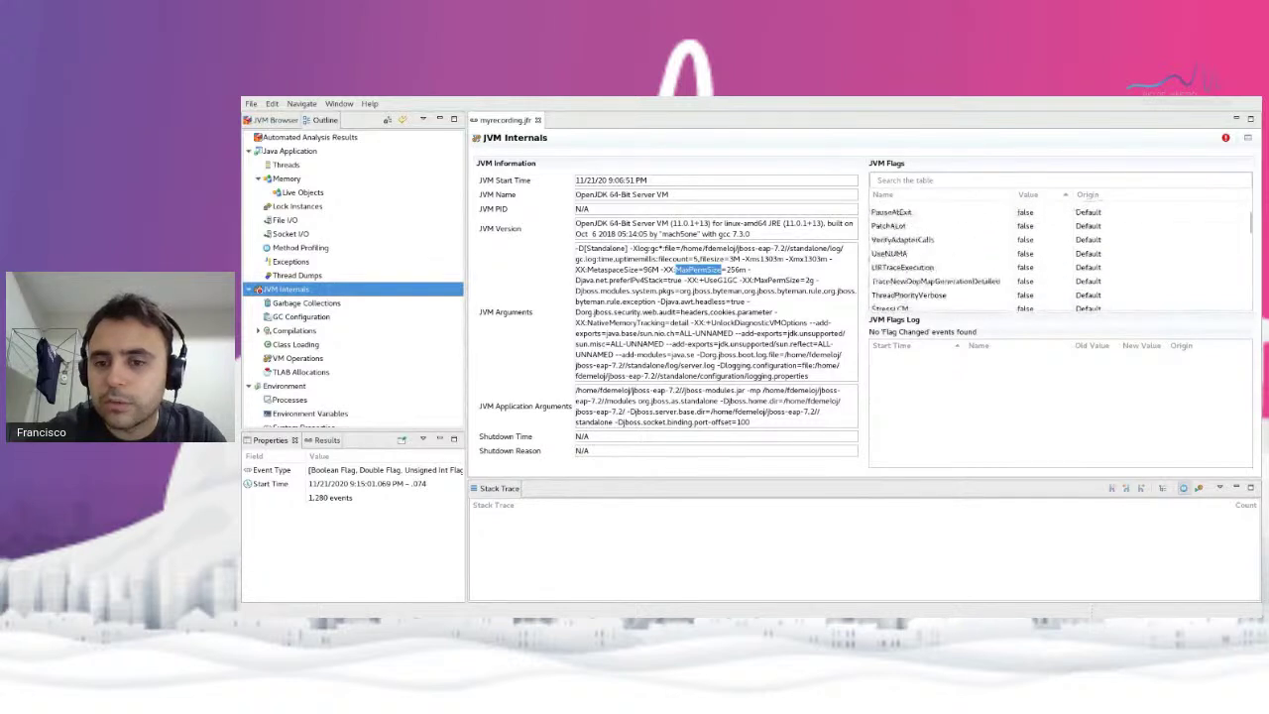
pyautogui.scroll(-5, 1061, 253)
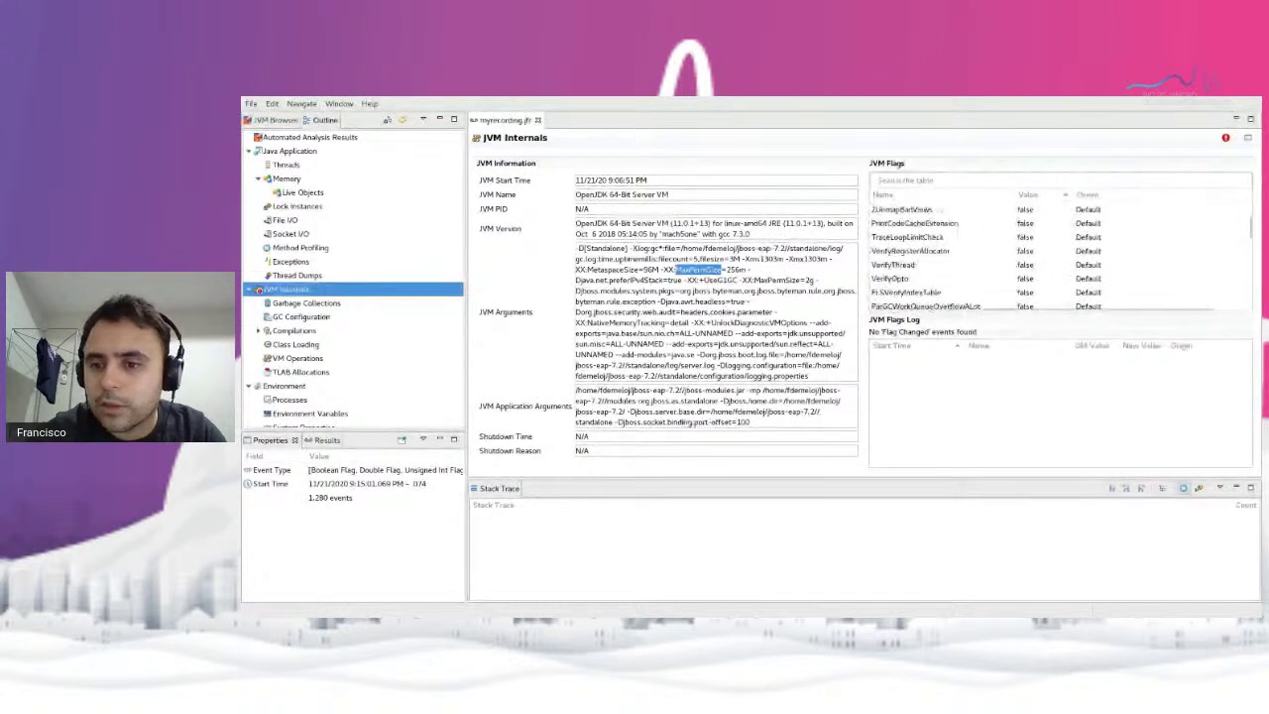
pyautogui.scroll(-6, 1061, 253)
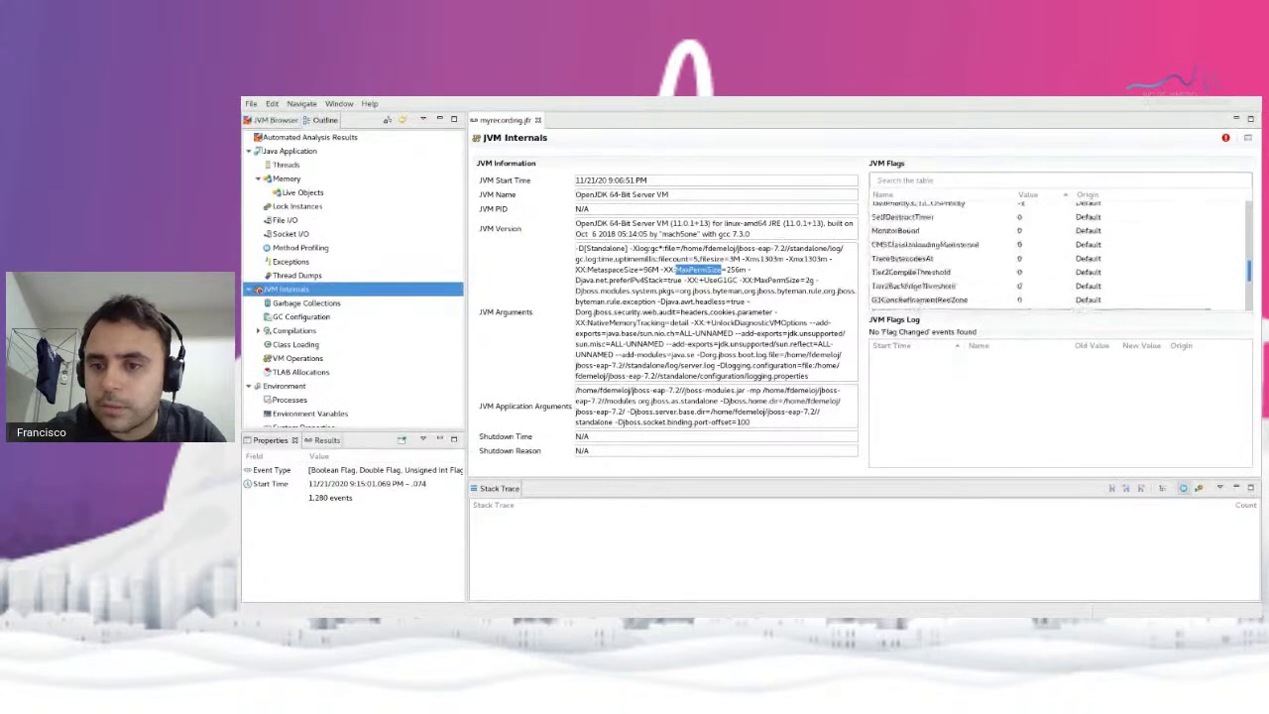
pyautogui.scroll(-5, 1061, 253)
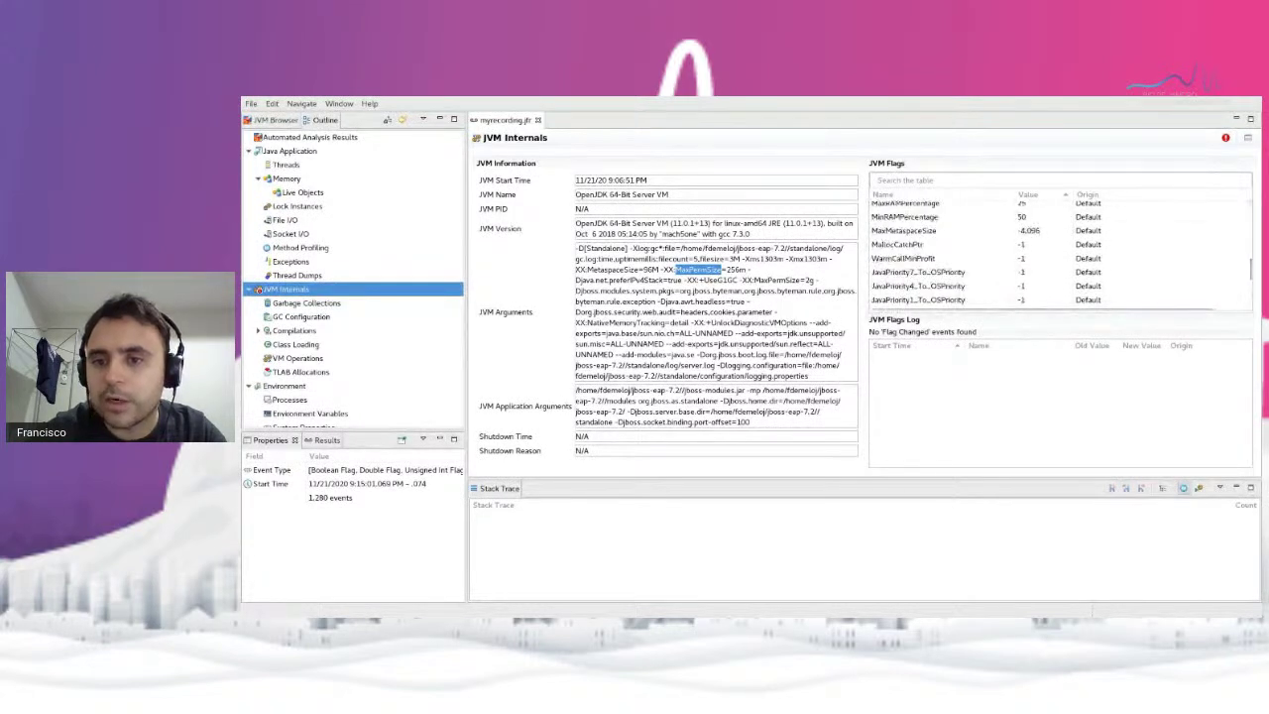
pyautogui.click(992, 235)
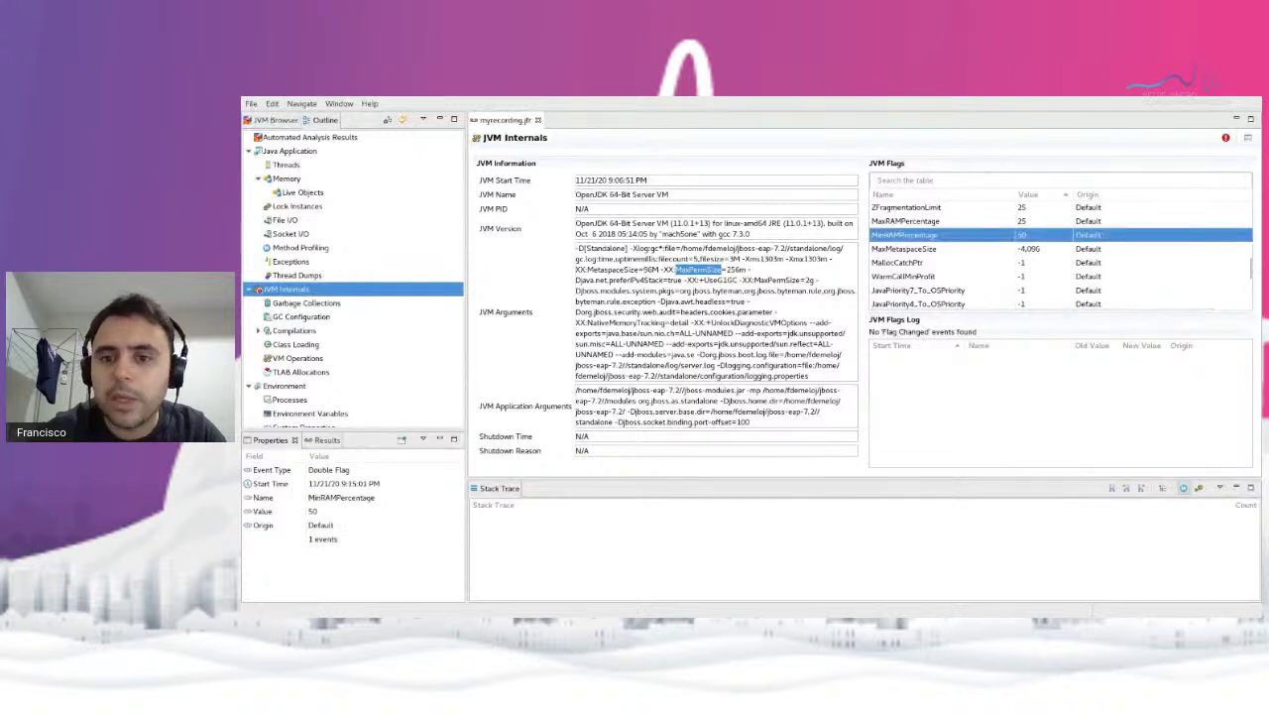
pyautogui.click(992, 221)
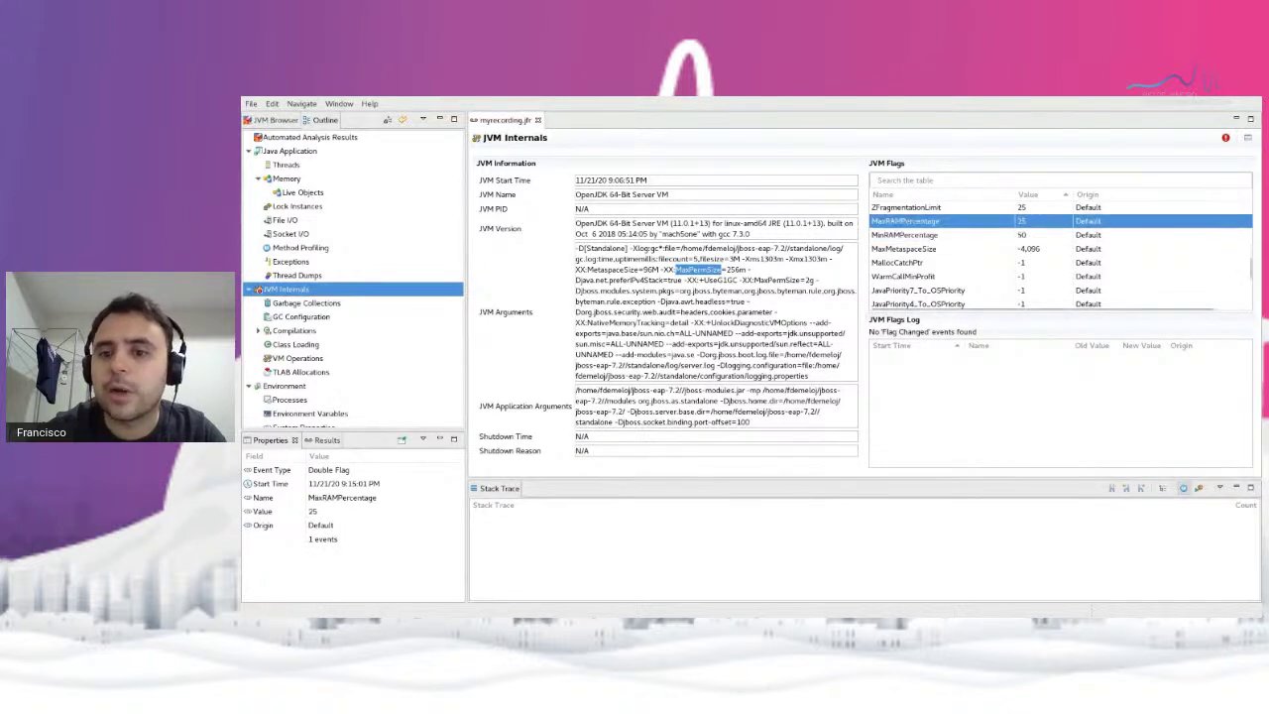
# Check the flags around MaxRAMPercentage and view the details of MinRAMPercentage and MaxMetaspaceSize
pyautogui.scroll(2, 1061, 253)
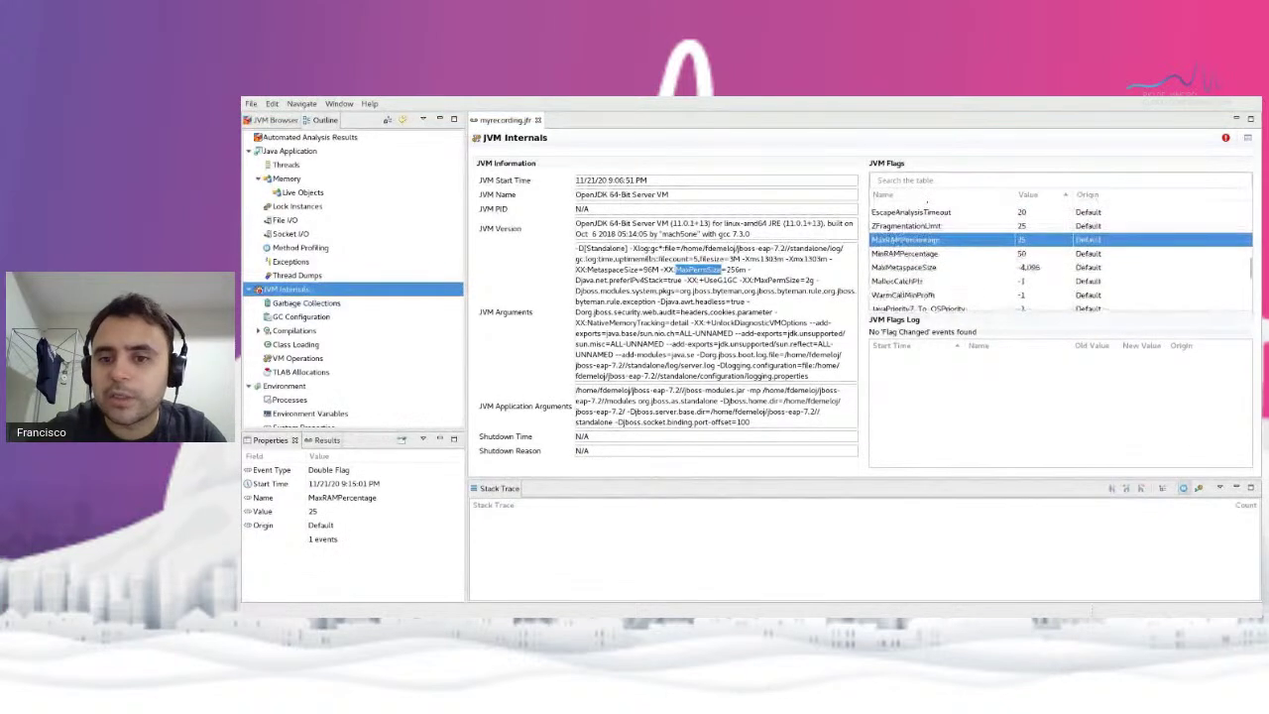
pyautogui.scroll(2, 1061, 253)
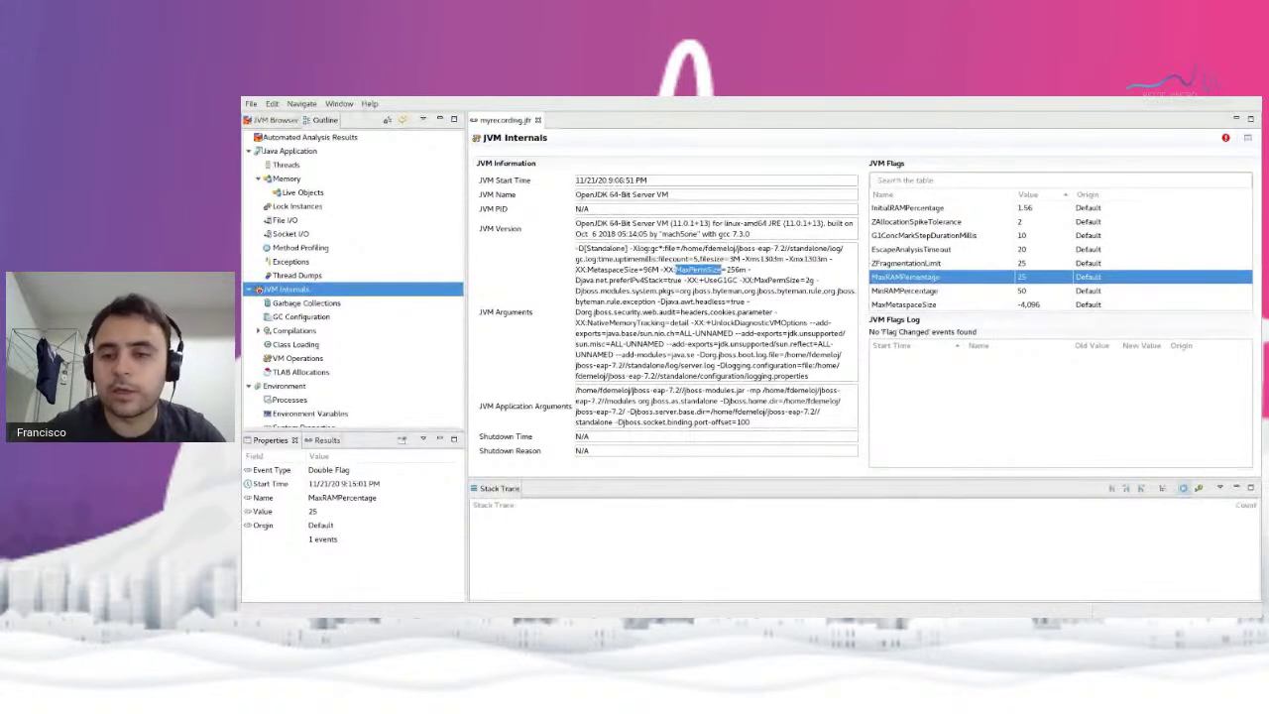
pyautogui.click(904, 290)
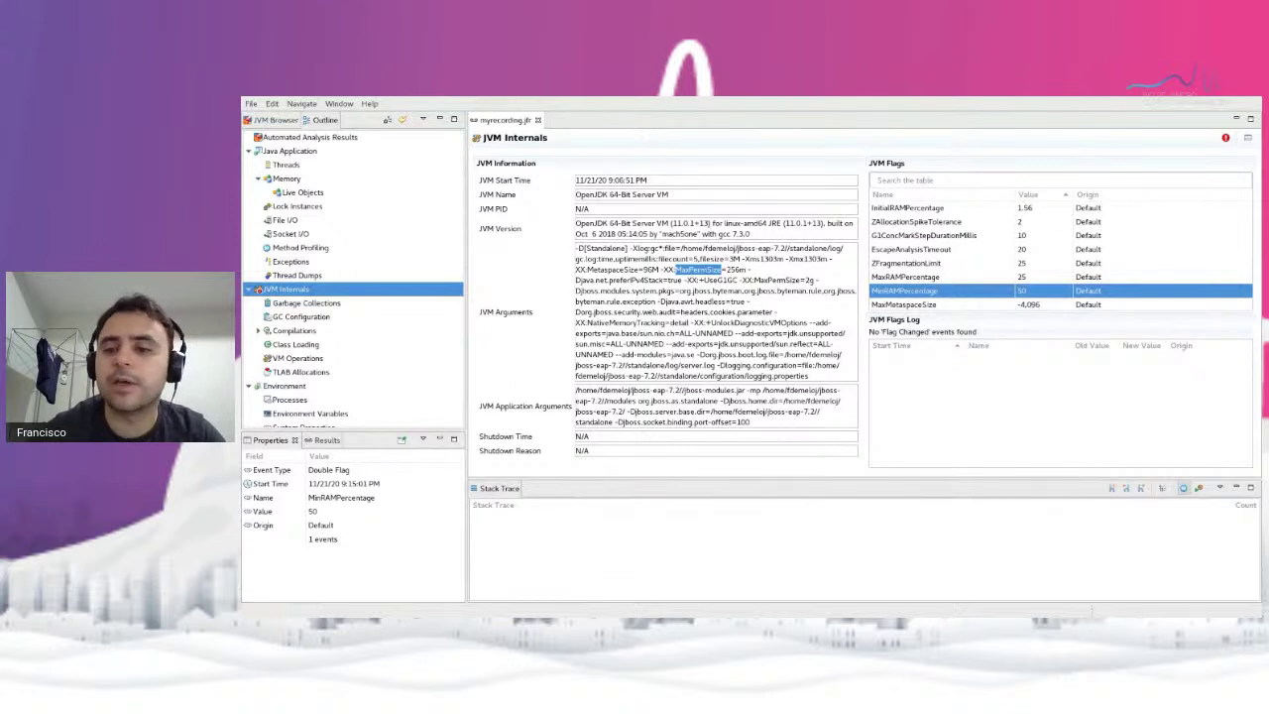
pyautogui.click(904, 304)
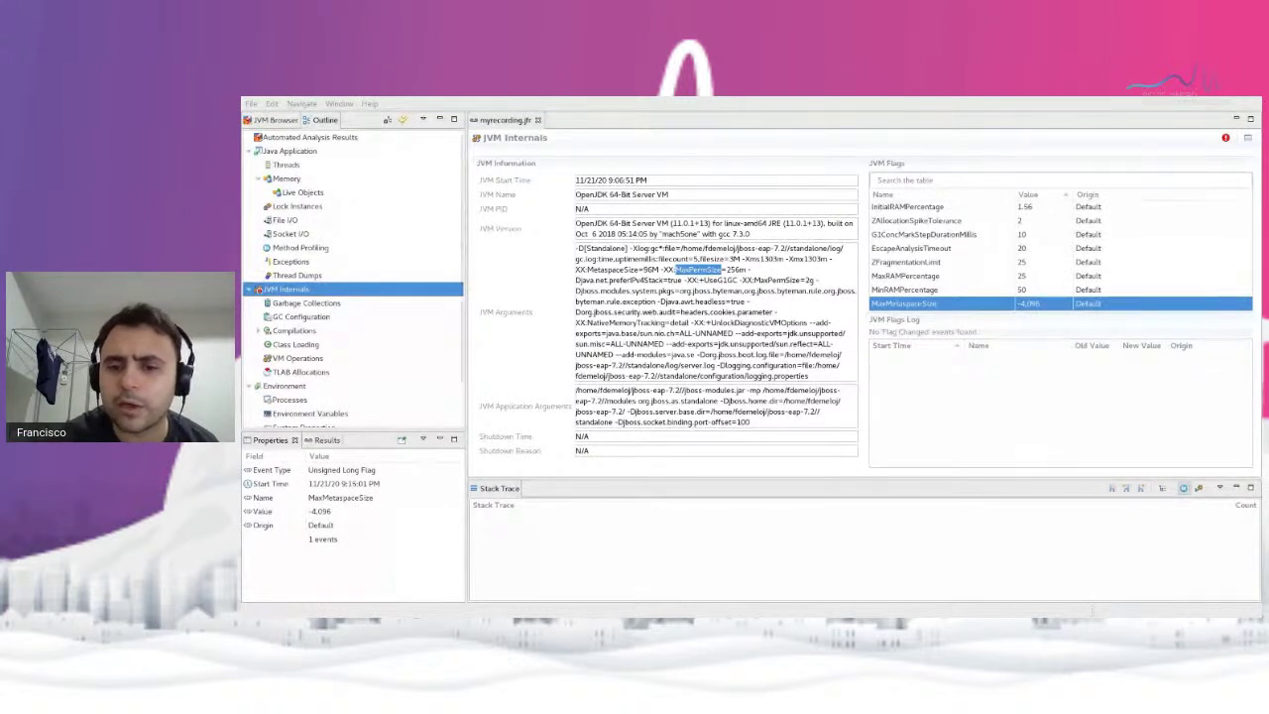
pyautogui.scroll(-2, 1061, 255)
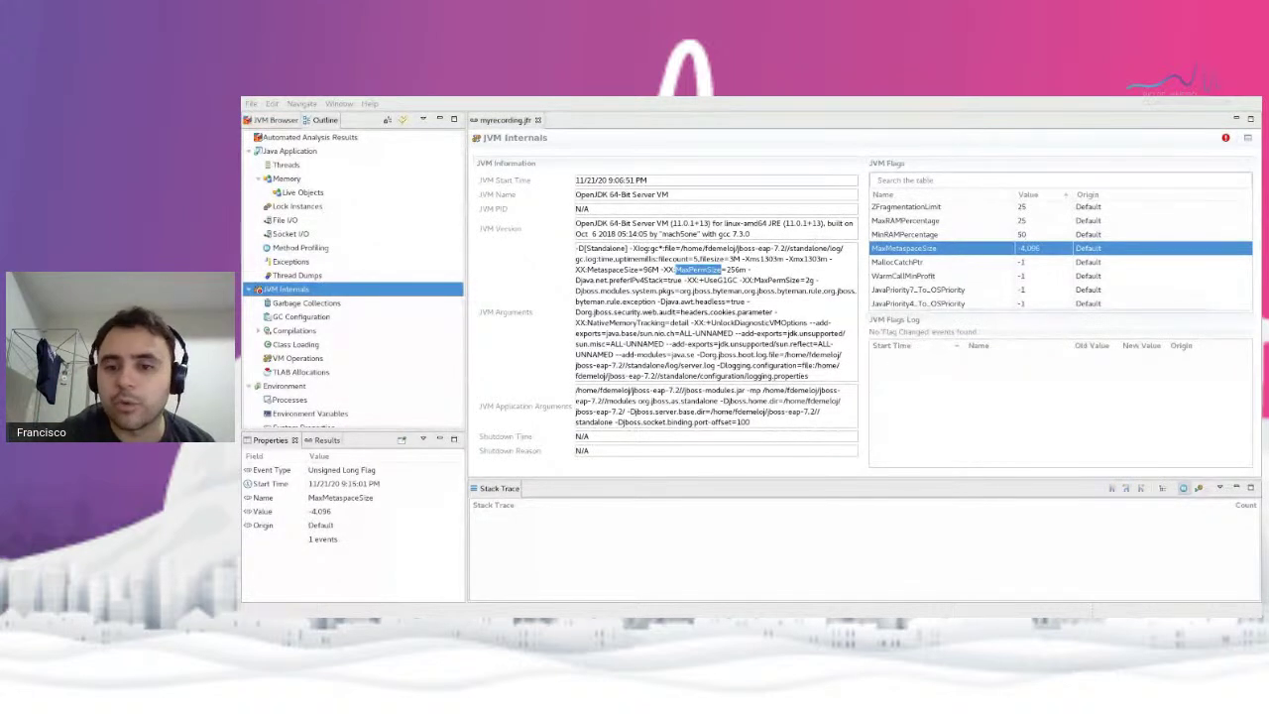
# Compare the MaxRAMPercentage, MinRAMPercentage and ZFragmentationLimit flags, ending with MaxRAMPercentage selected
pyautogui.press('Up')
pyautogui.press('Up')
pyautogui.press('Up')
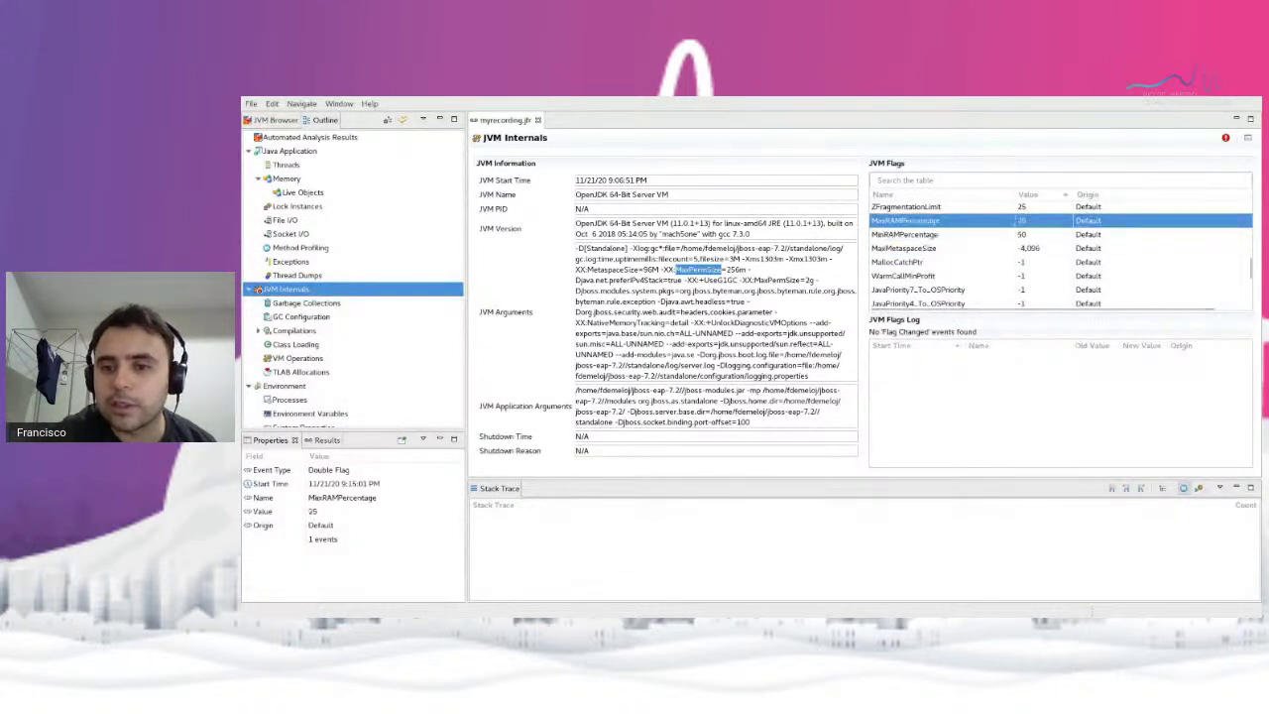
pyautogui.press('Up')
pyautogui.press('Down')
pyautogui.press('Down')
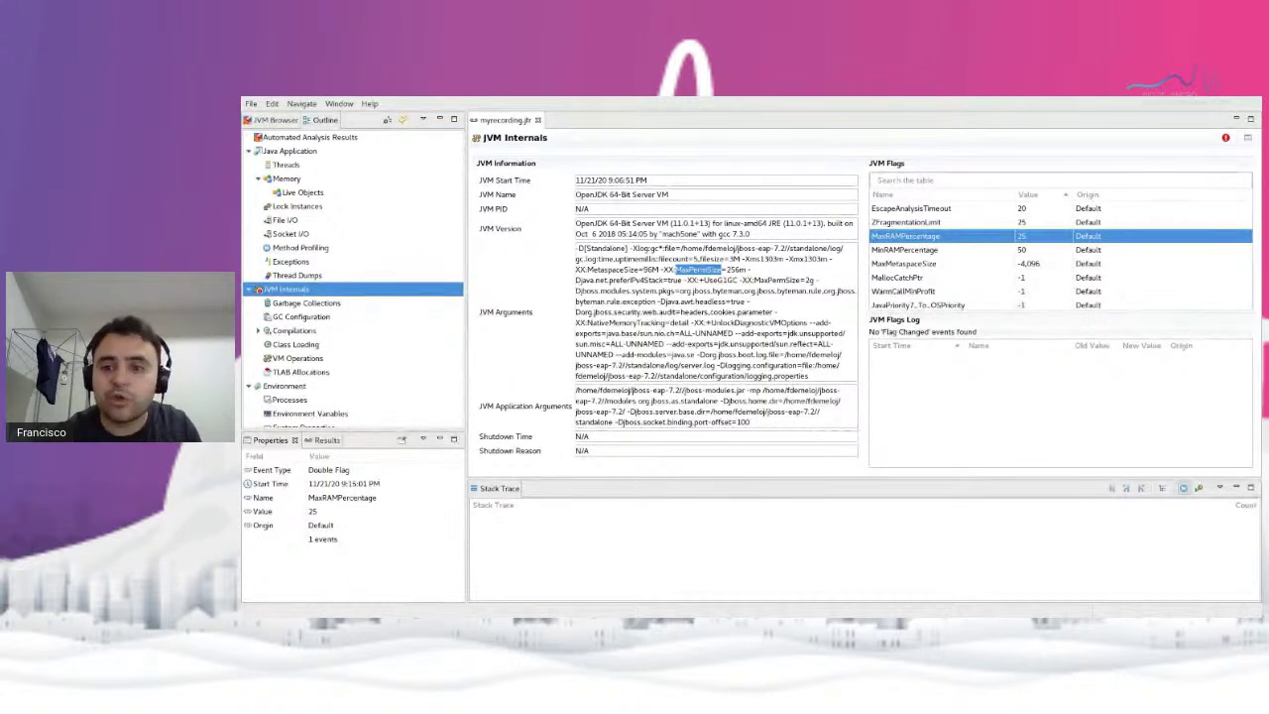
pyautogui.press('Up')
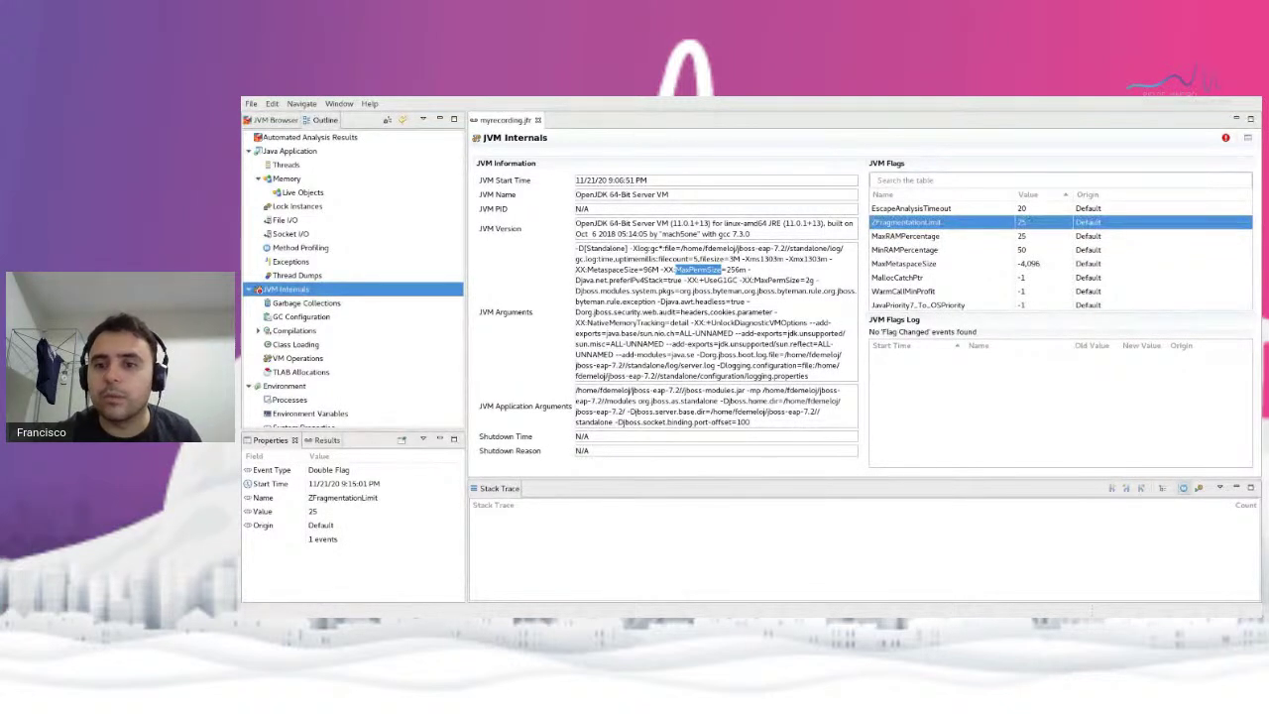
pyautogui.press('Down')
pyautogui.press('Down')
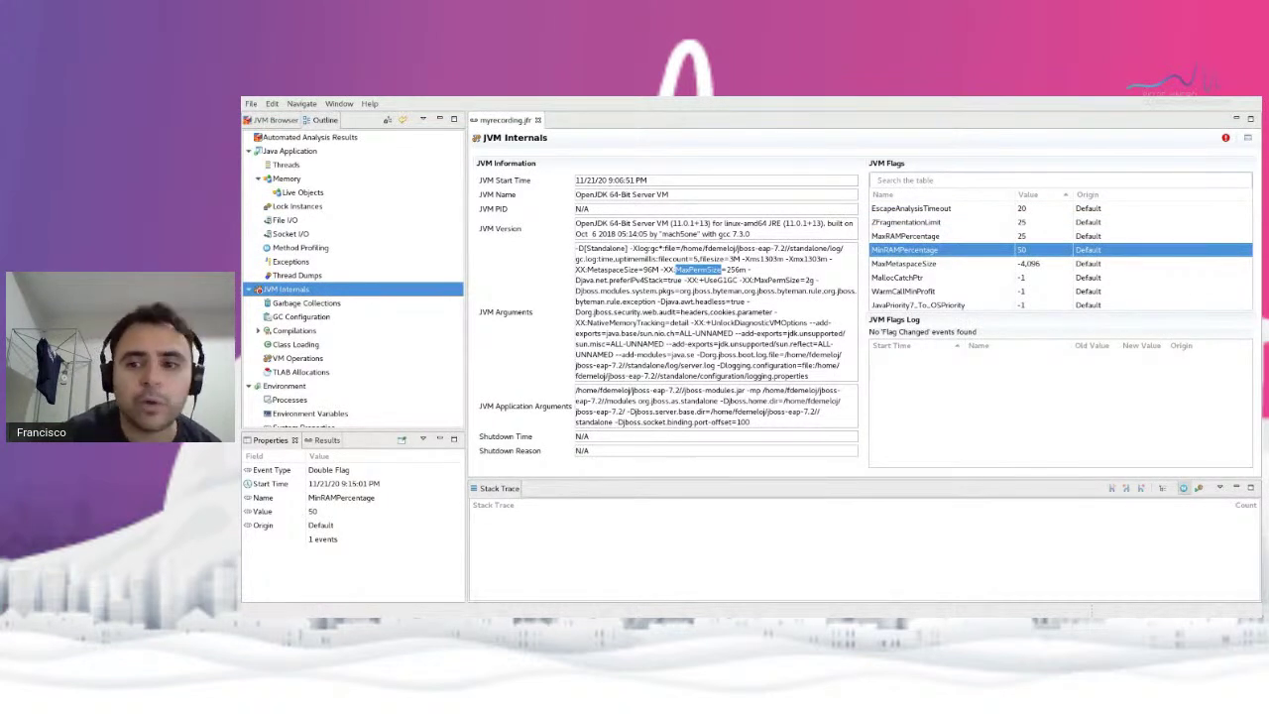
pyautogui.press('Up')
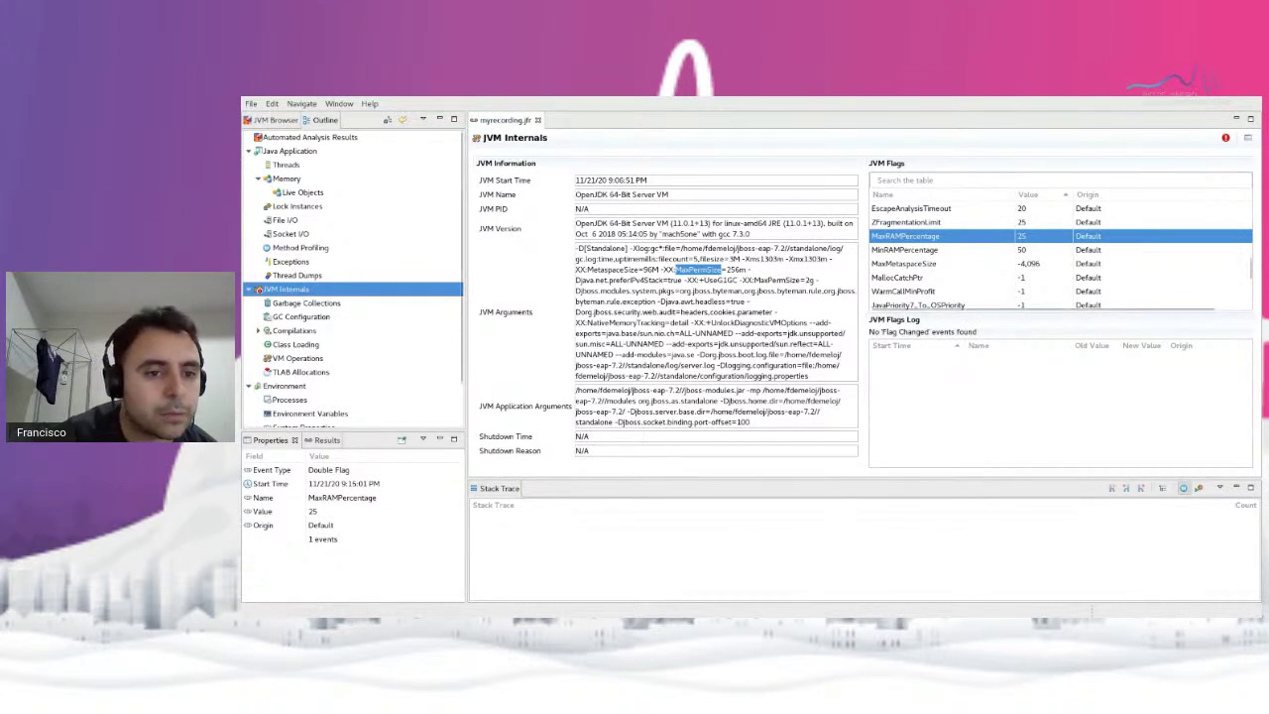
# Check the Garbage Collections and Compilations pages, including the Code Cache page under Compilations
pyautogui.click(307, 302)
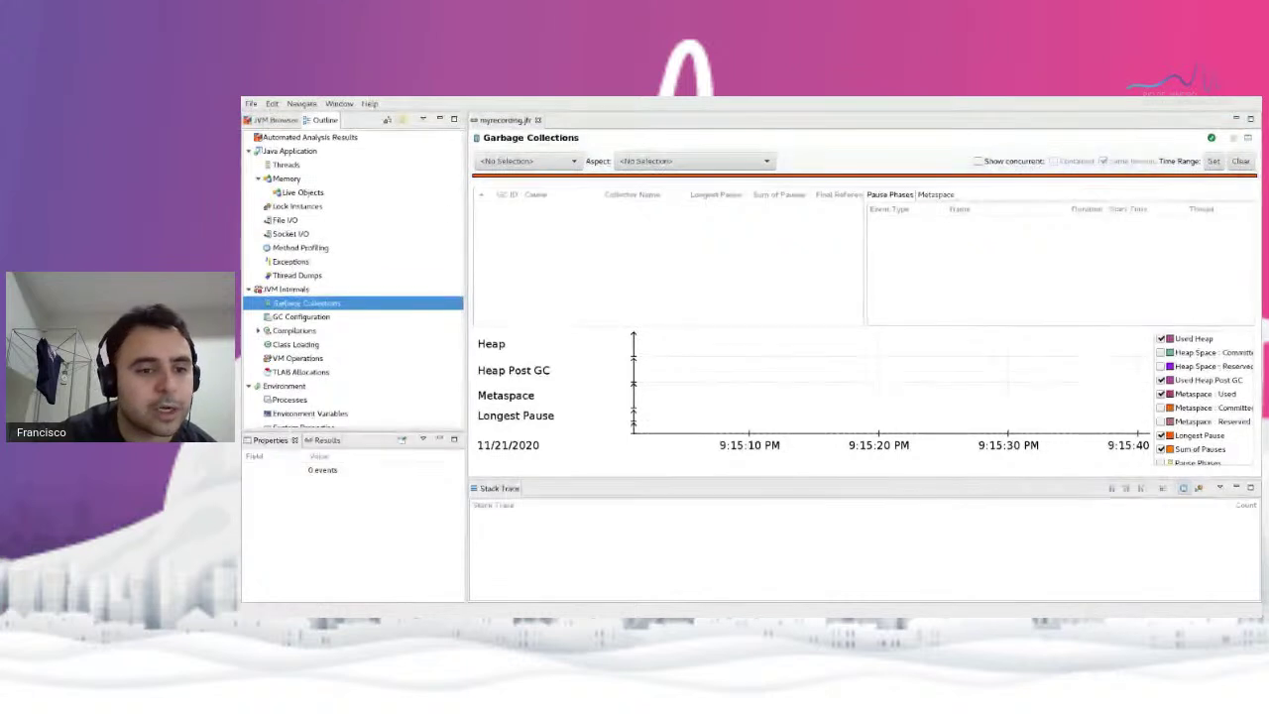
pyautogui.scroll(-1, 352, 277)
pyautogui.click(294, 282)
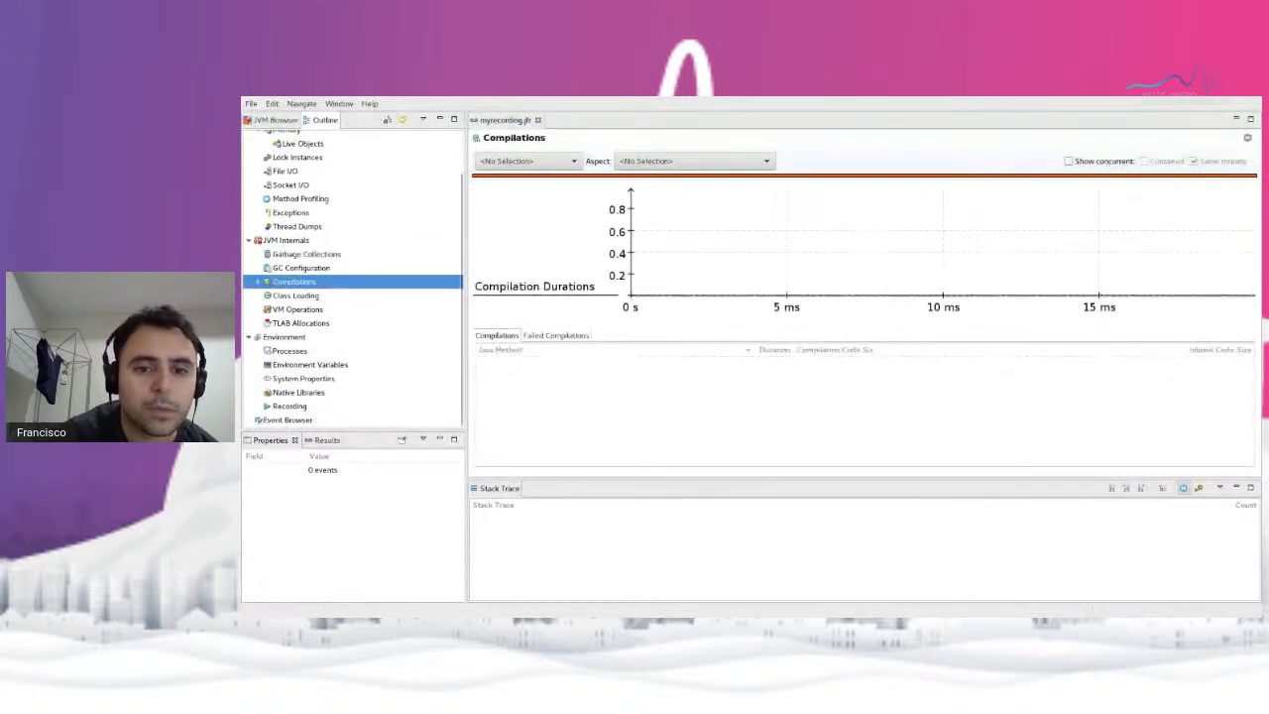
pyautogui.press('Right')
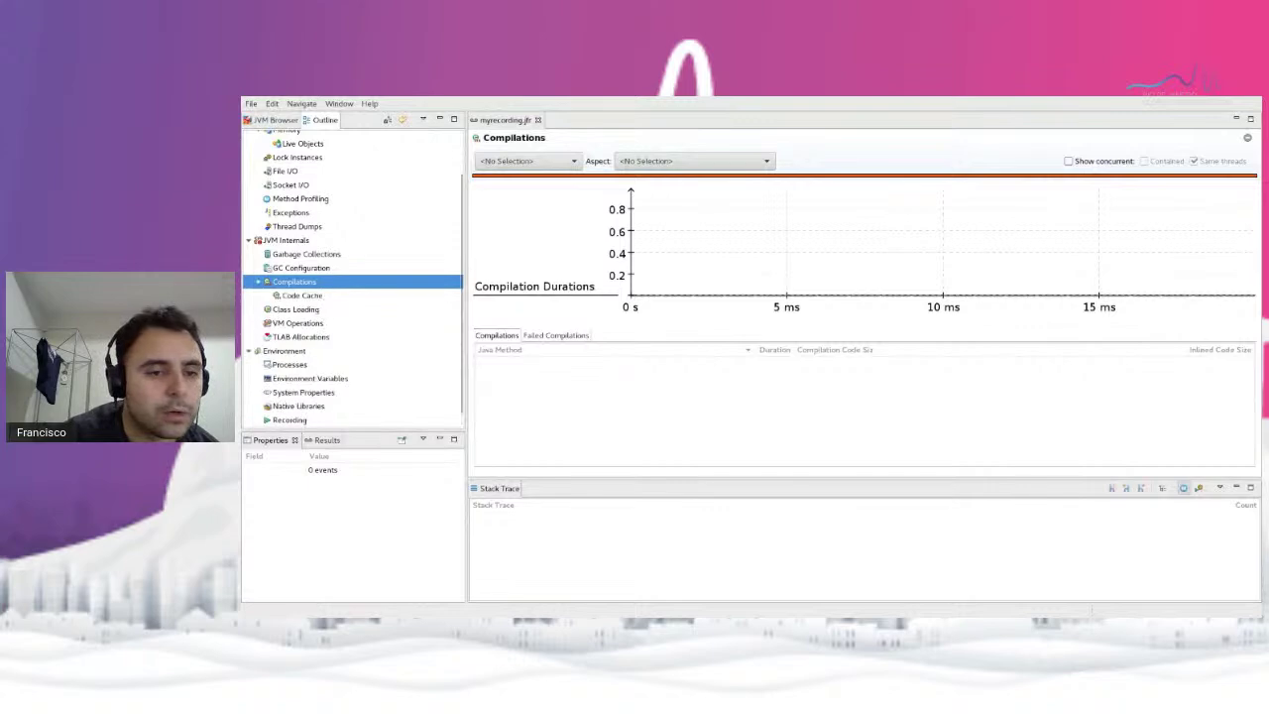
pyautogui.click(301, 295)
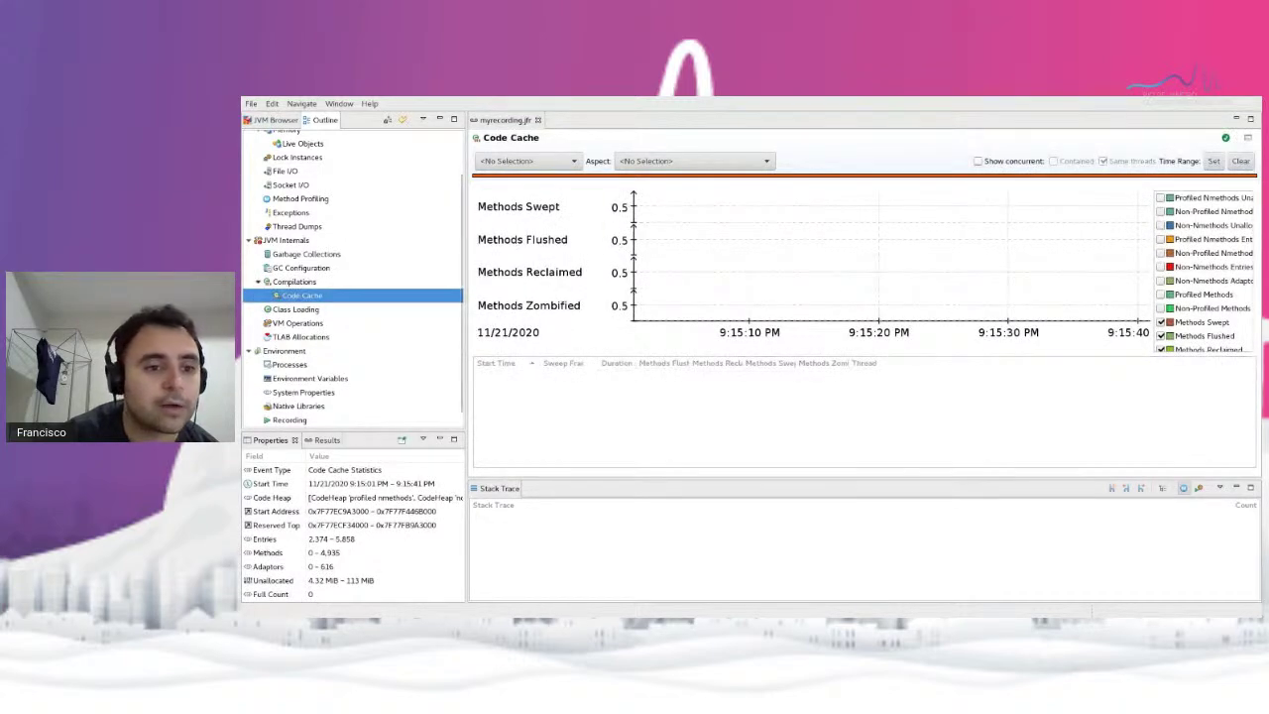
# Collapse Compilations, open the Class Loading page and show its Class Loader Statistics with a wider Class Loader column
pyautogui.press('Left')
pyautogui.press('Left')
pyautogui.press('Down')
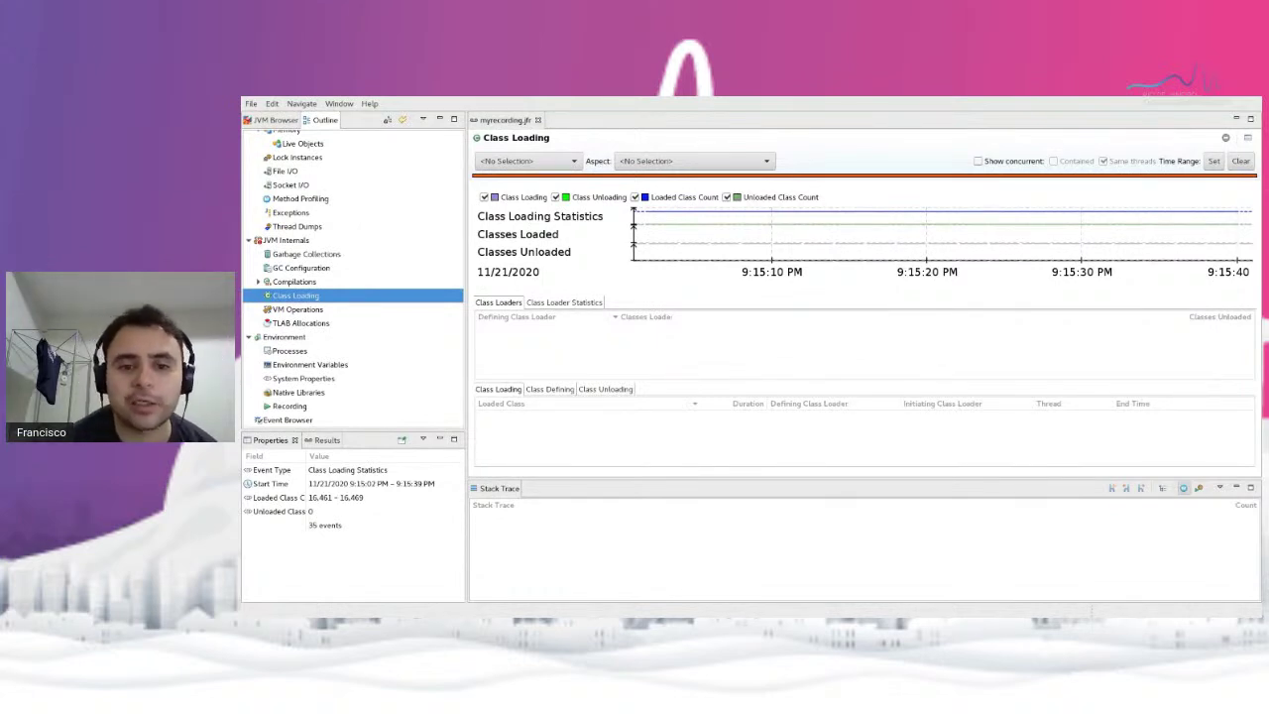
pyautogui.click(564, 302)
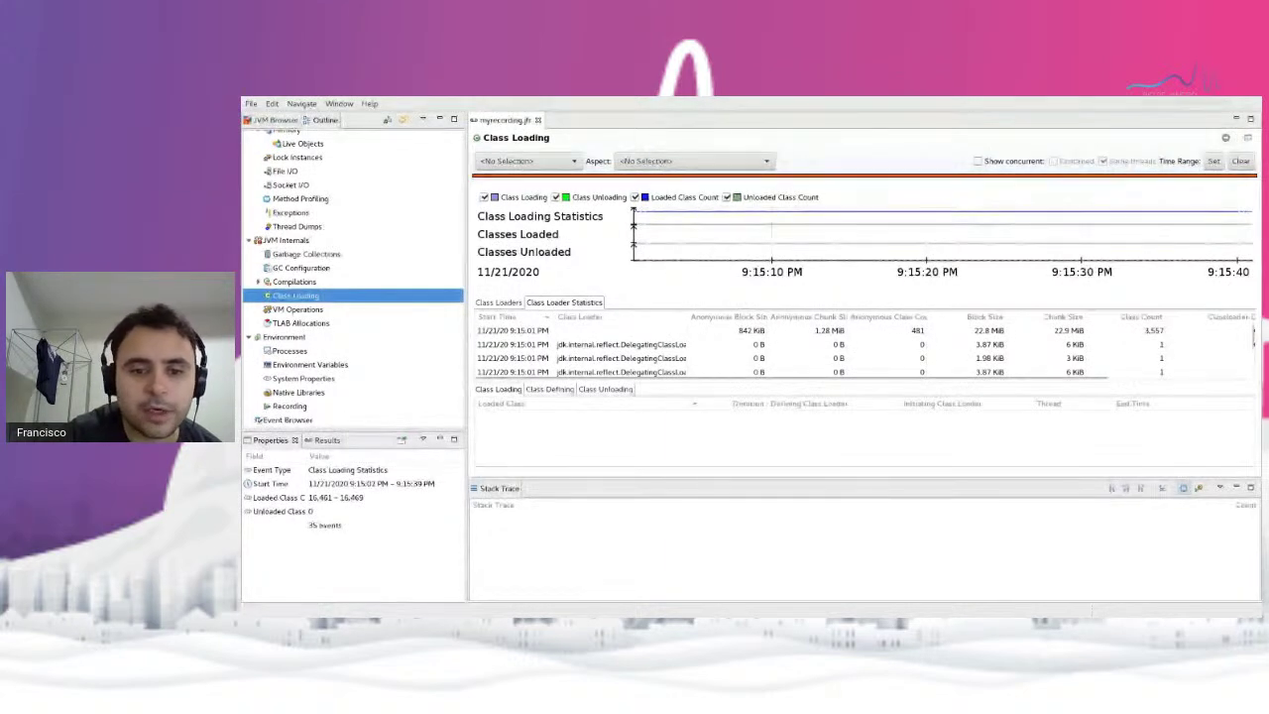
pyautogui.moveTo(691, 316); pyautogui.dragTo(748, 316)
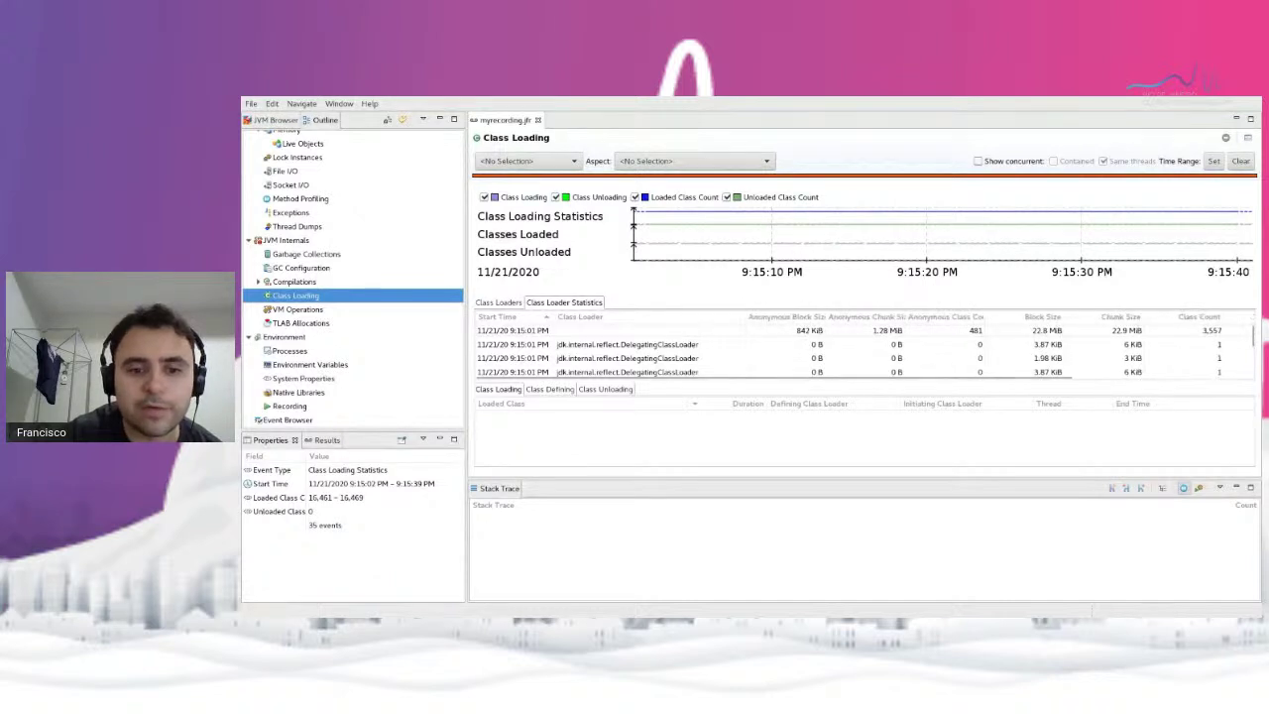
# Look through the DelegatingClassLoader and ModuleClassLoader rows in the Class Loader Statistics
pyautogui.click(627, 344)
pyautogui.click(627, 330)
pyautogui.click(626, 344)
pyautogui.click(627, 330)
pyautogui.click(626, 344)
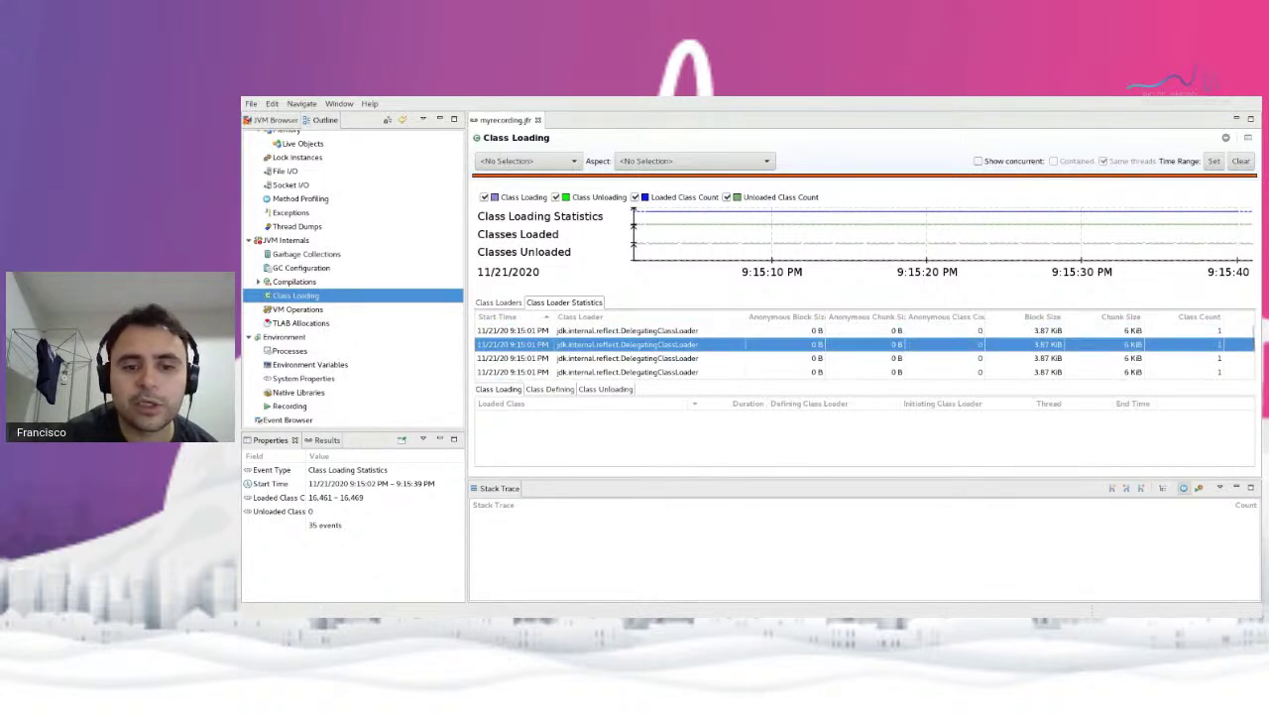
pyautogui.click(511, 316)
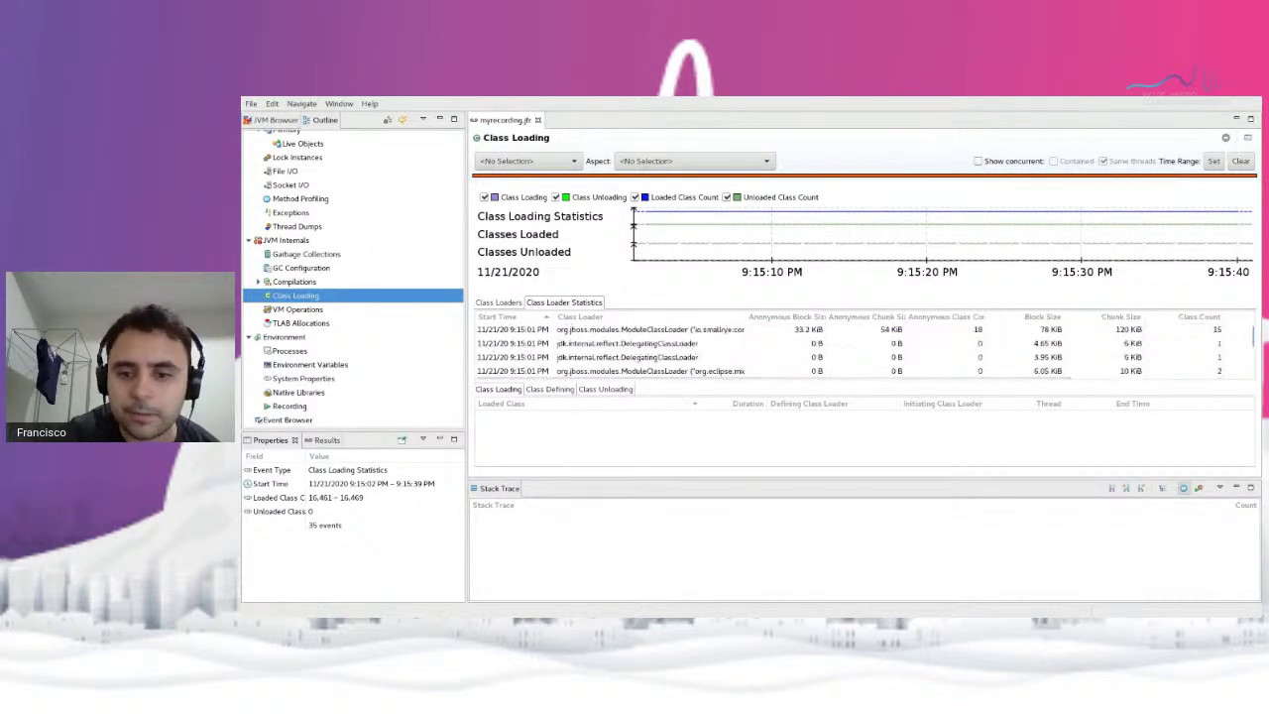
pyautogui.scroll(-1, 862, 352)
pyautogui.scroll(1, 863, 352)
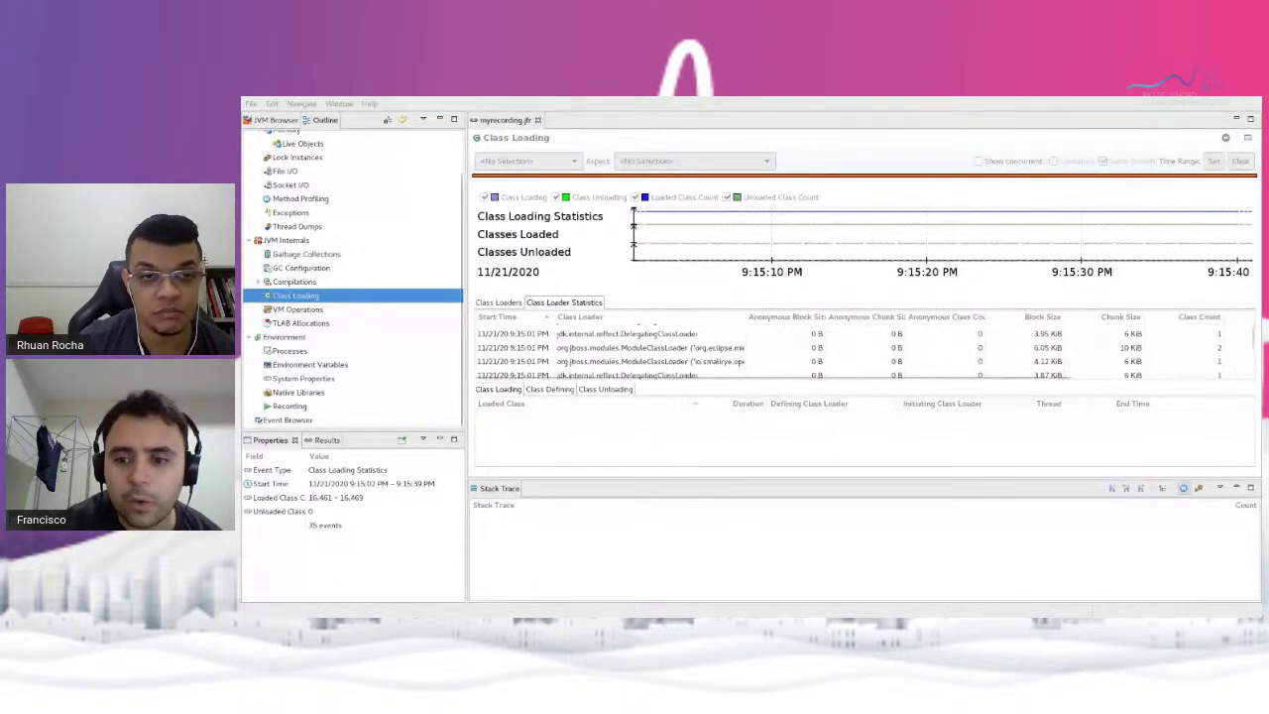
# Sort the Class Loader Statistics by class loader and inspect the two PlatformClassLoader rows
pyautogui.click(615, 333)
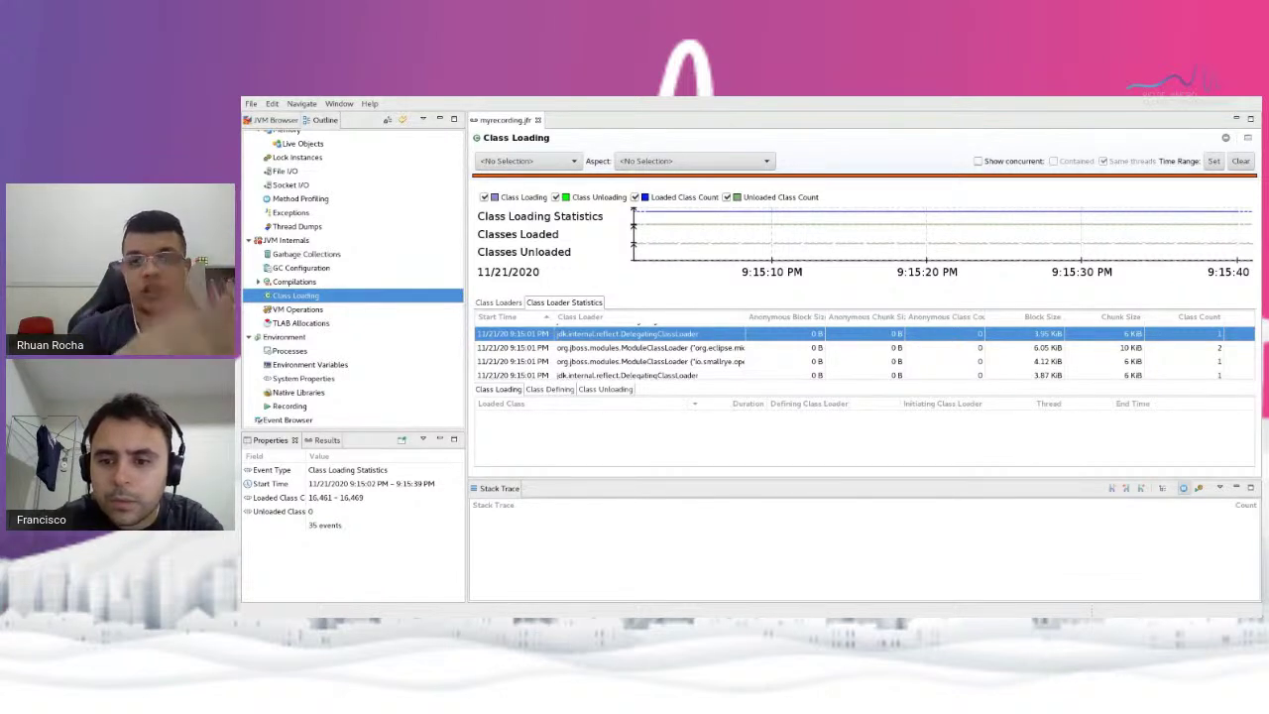
pyautogui.scroll(3, 862, 351)
pyautogui.click(650, 338)
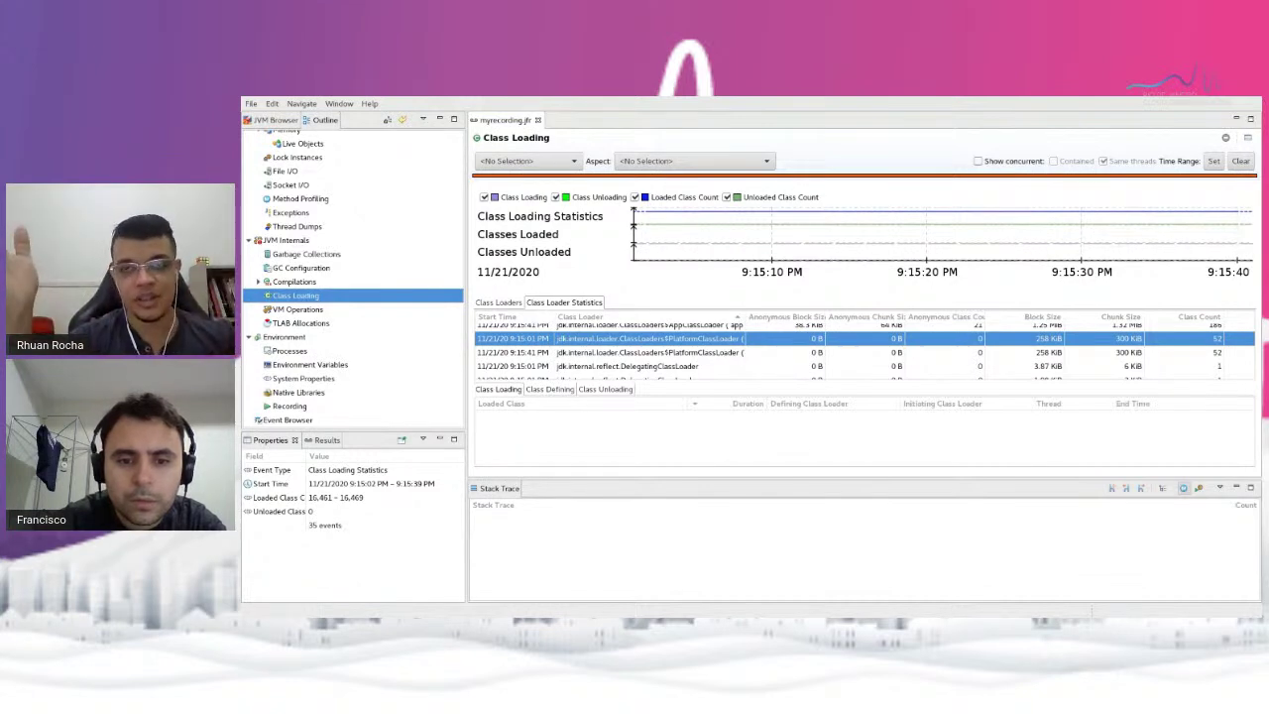
pyautogui.click(605, 388)
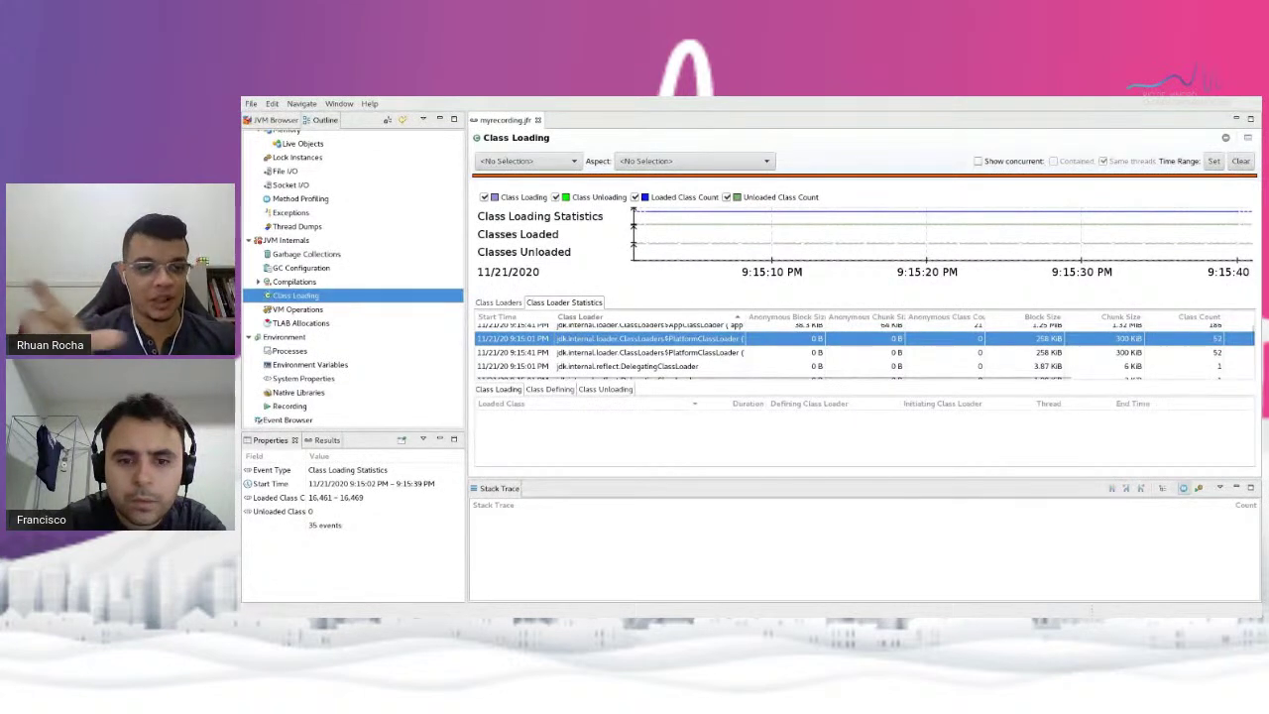
pyautogui.click(615, 352)
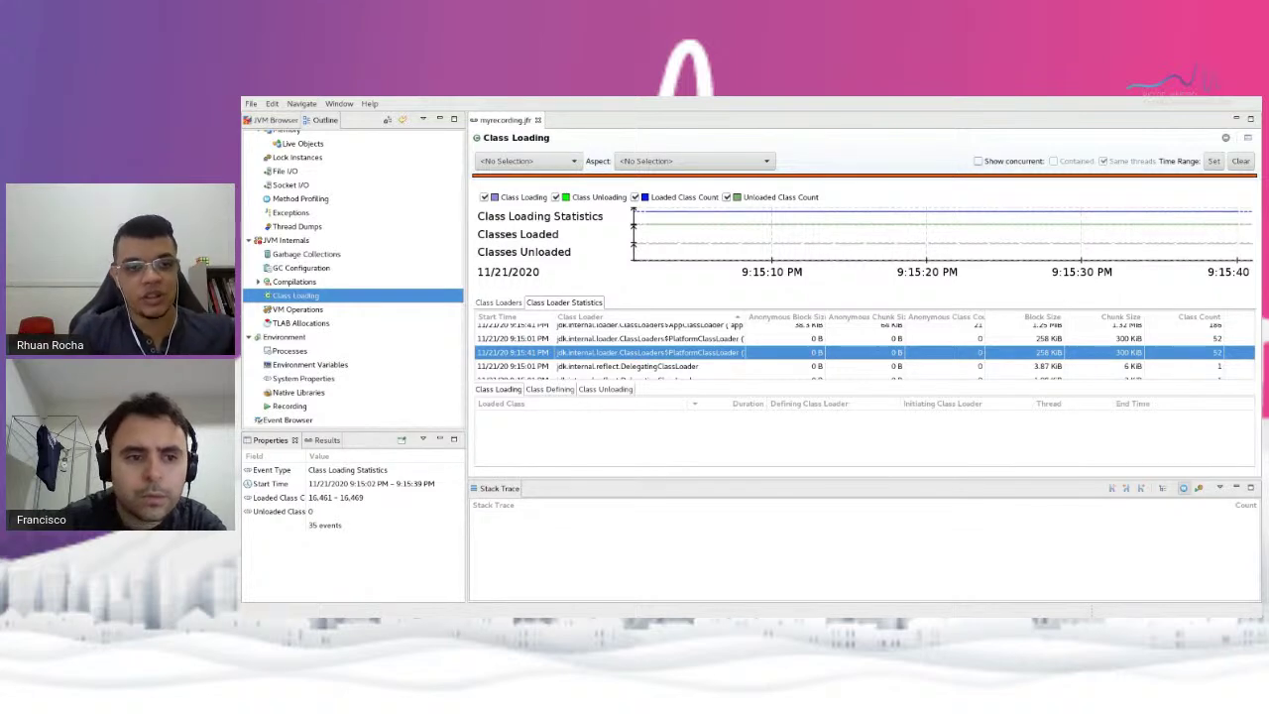
# Check the Memory and Live Objects pages, and return to the Compilations page
pyautogui.scroll(1, 352, 278)
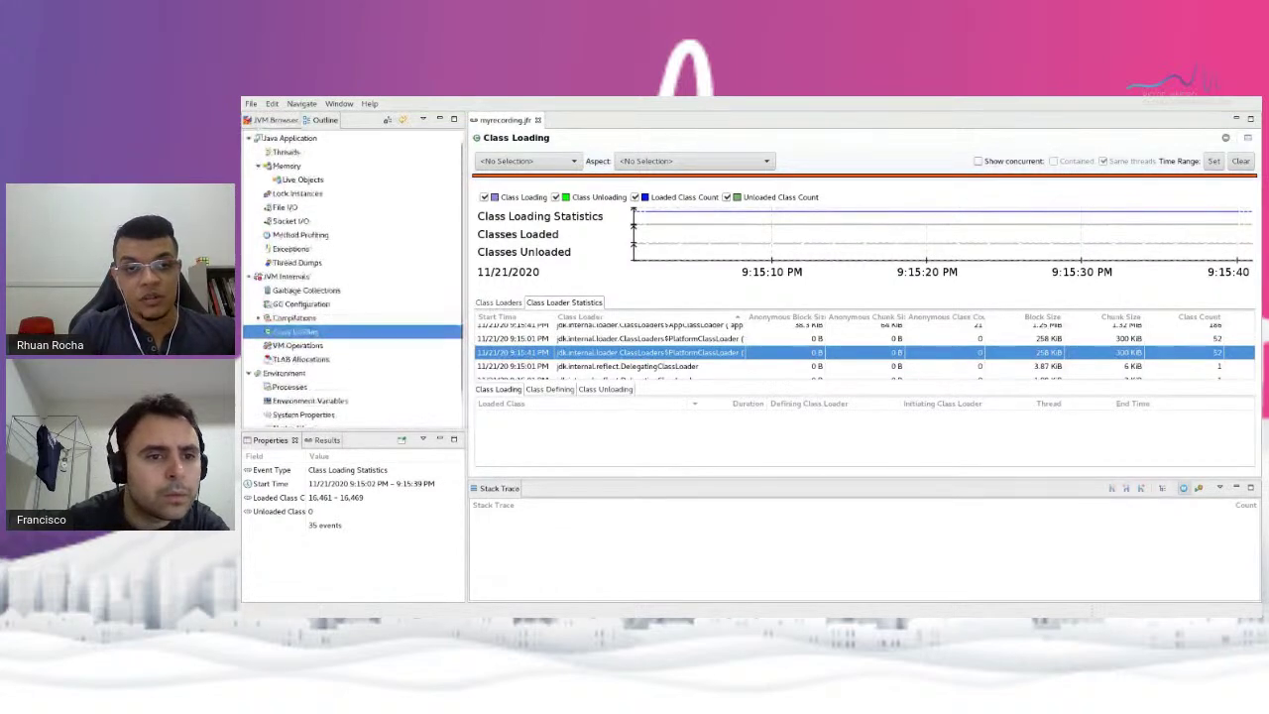
pyautogui.doubleClick(286, 166)
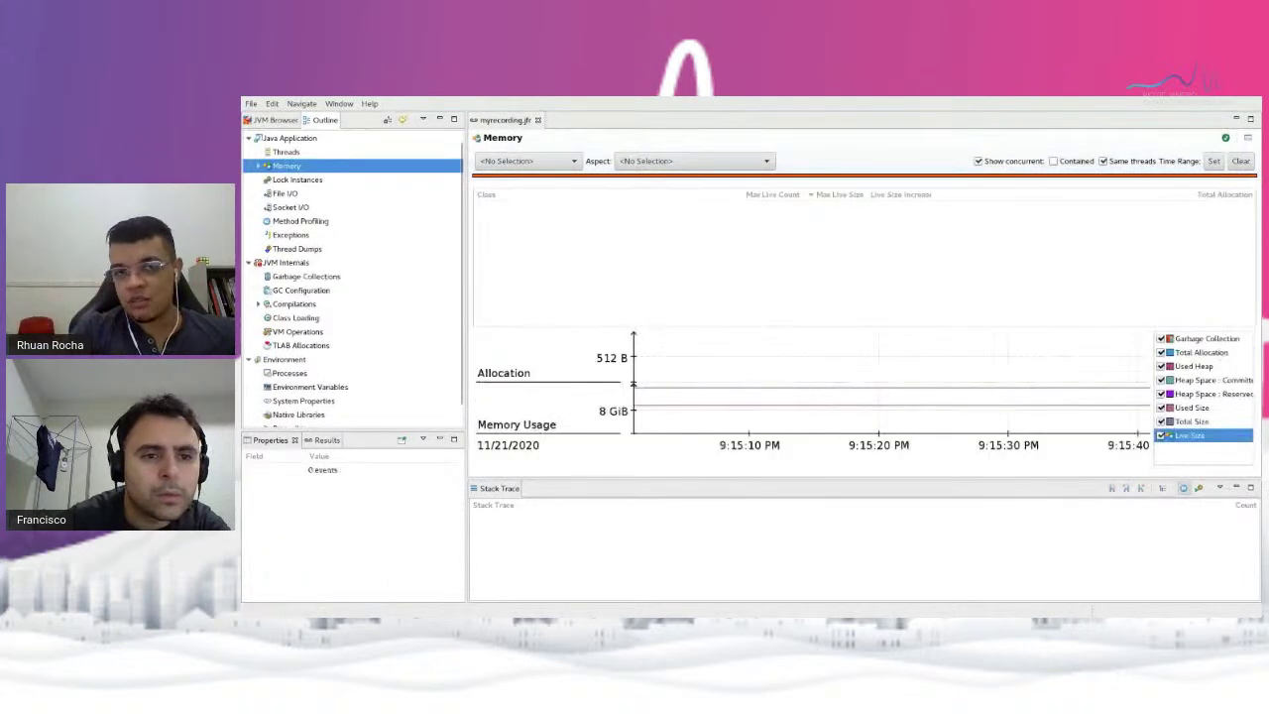
pyautogui.click(303, 180)
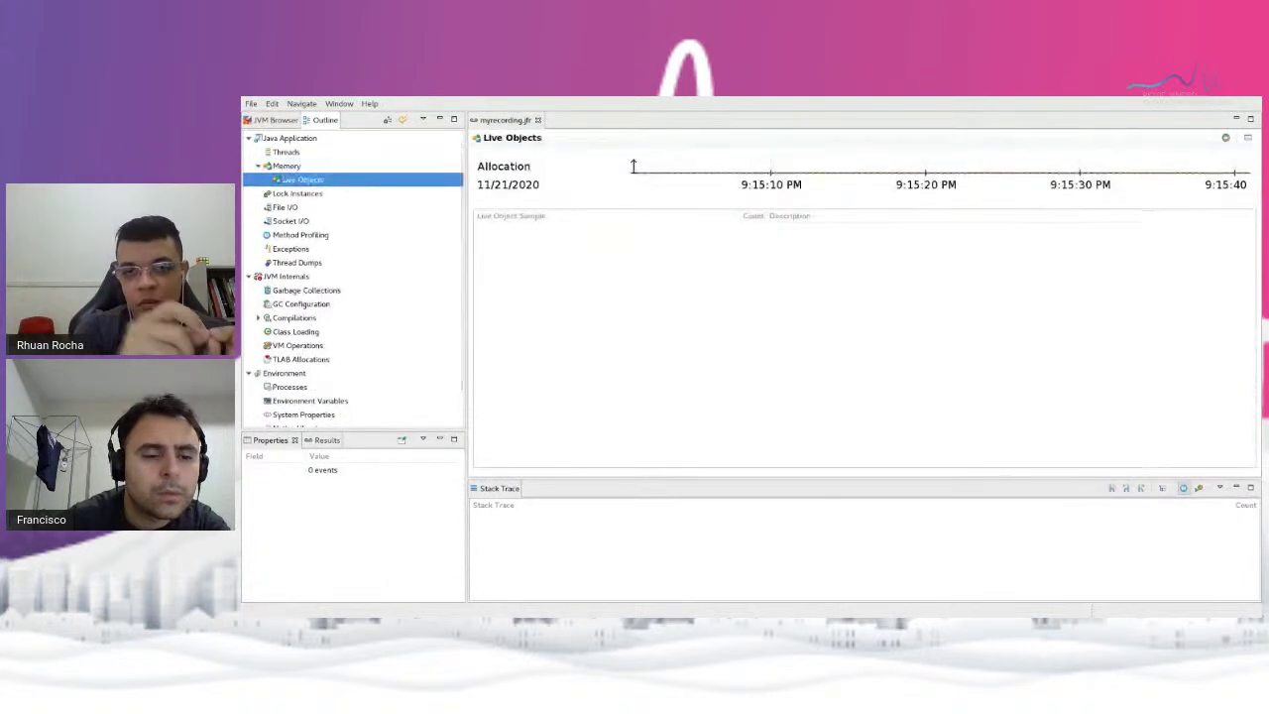
pyautogui.scroll(-1, 352, 278)
pyautogui.click(293, 281)
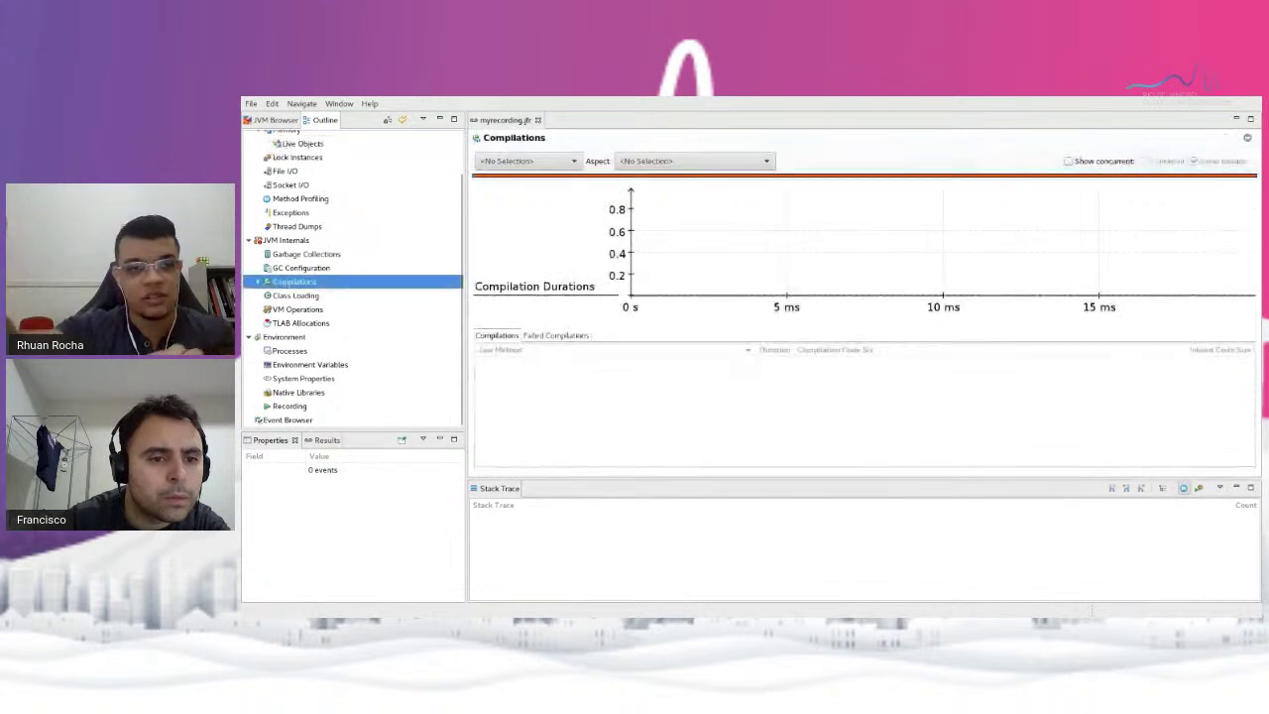
# On the Class Loading page, select the AppClassLoader row and review the Class Loading Pressure and Class Leak rule results
pyautogui.click(296, 296)
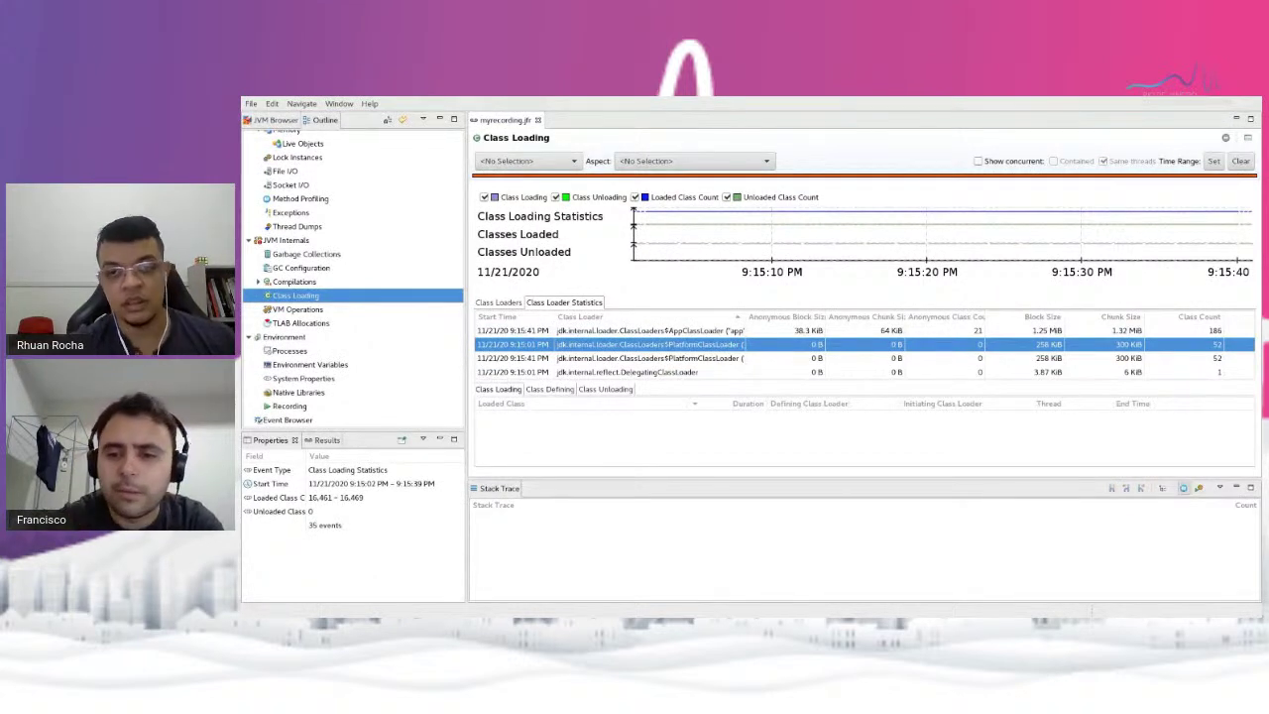
pyautogui.click(649, 330)
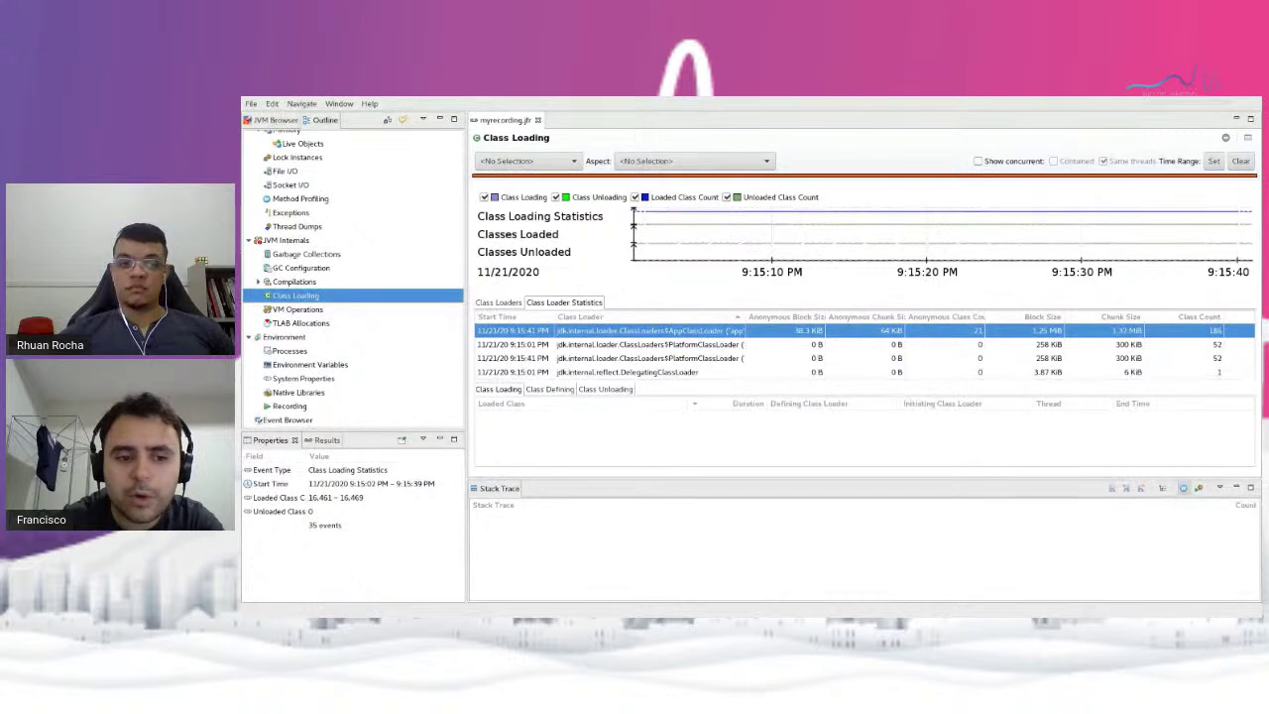
pyautogui.click(323, 439)
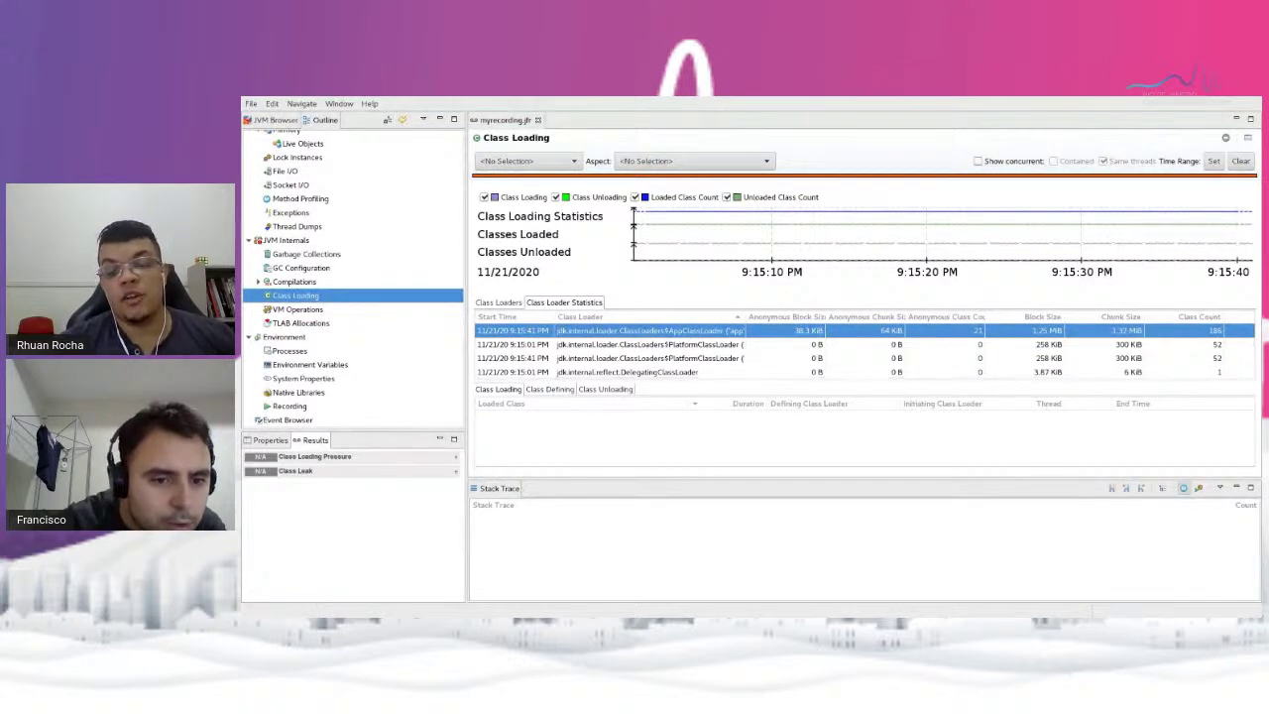
pyautogui.click(296, 470)
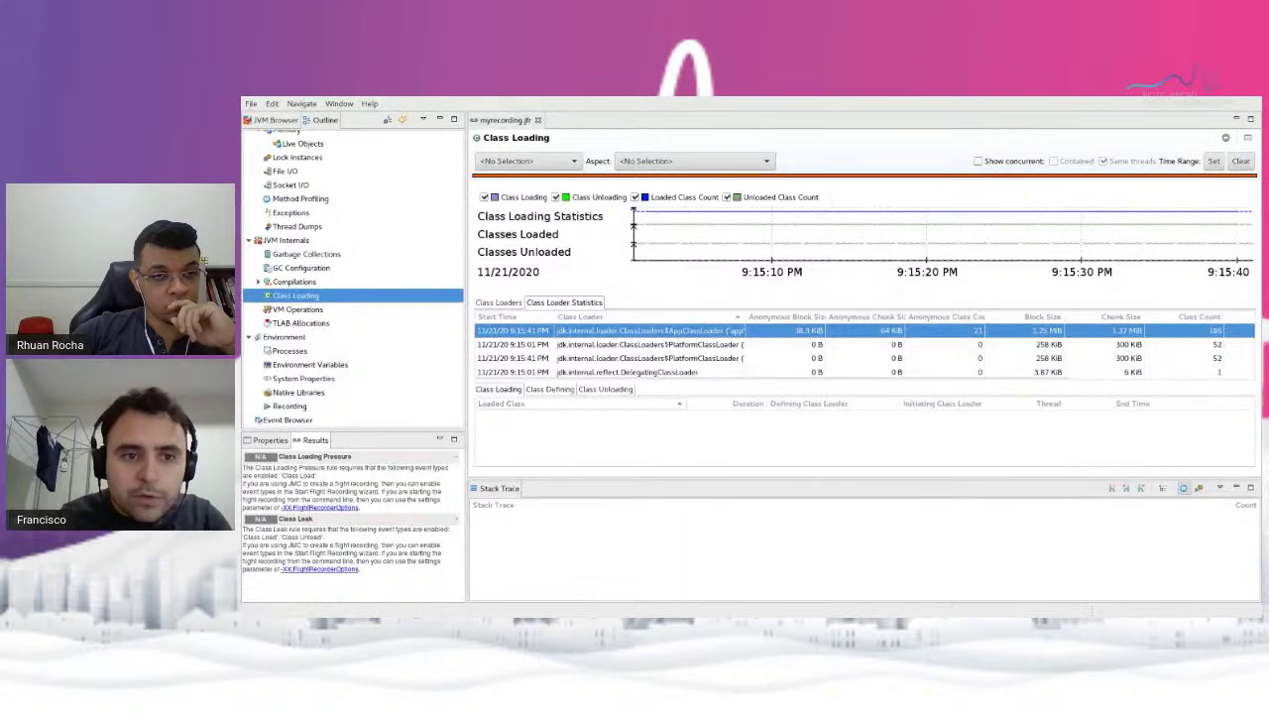
# Open the Automated Analysis Results and follow the Command Line Options Check to the JVM Internals page
pyautogui.scroll(3, 353, 277)
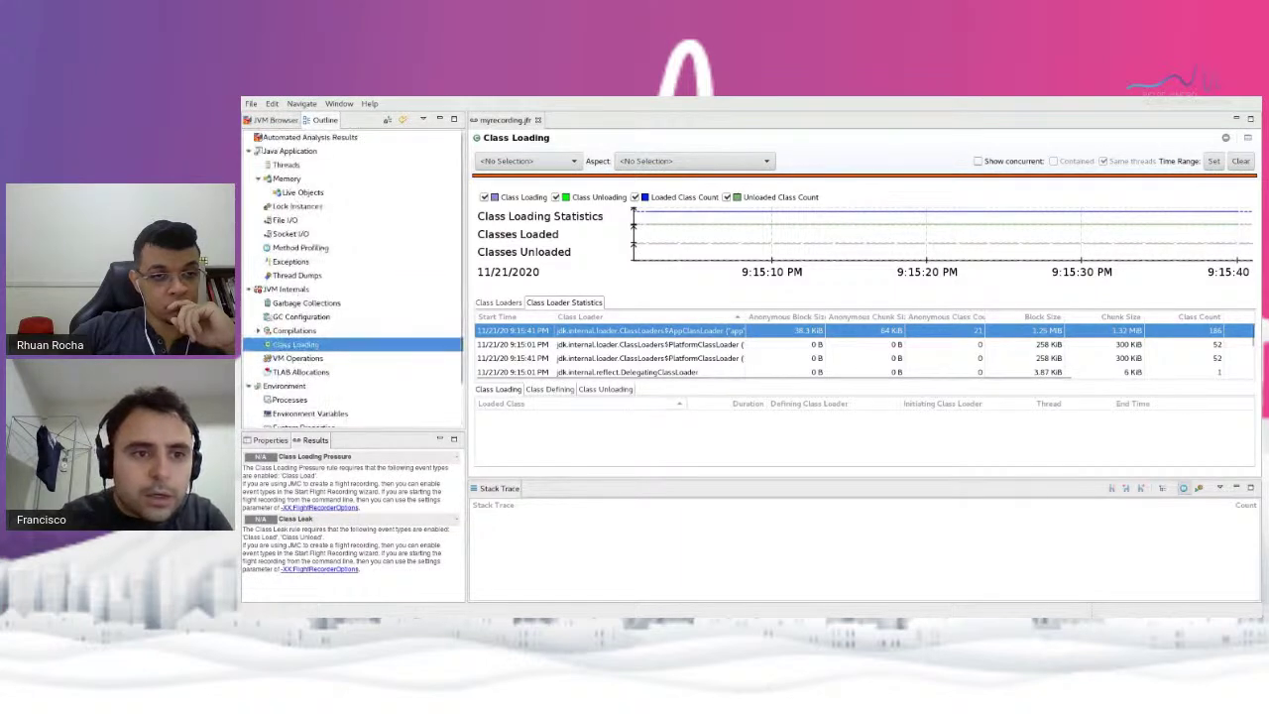
pyautogui.click(307, 137)
pyautogui.click(775, 164)
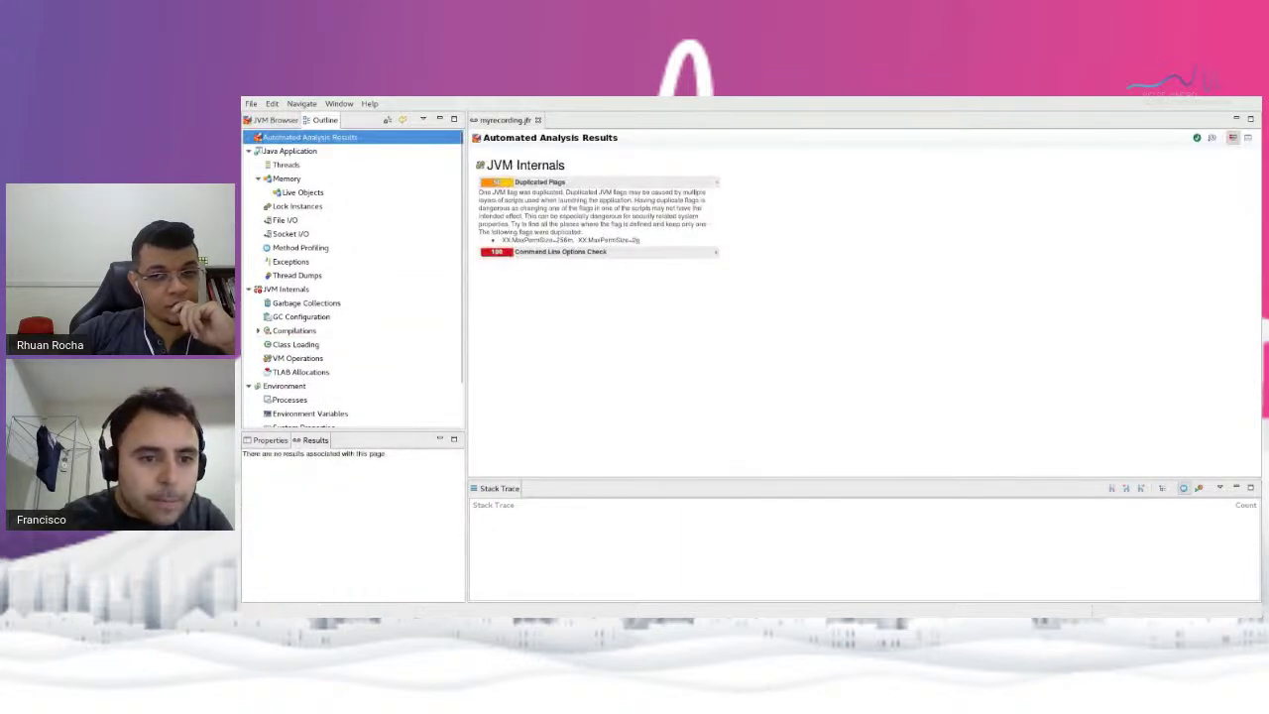
pyautogui.click(506, 248)
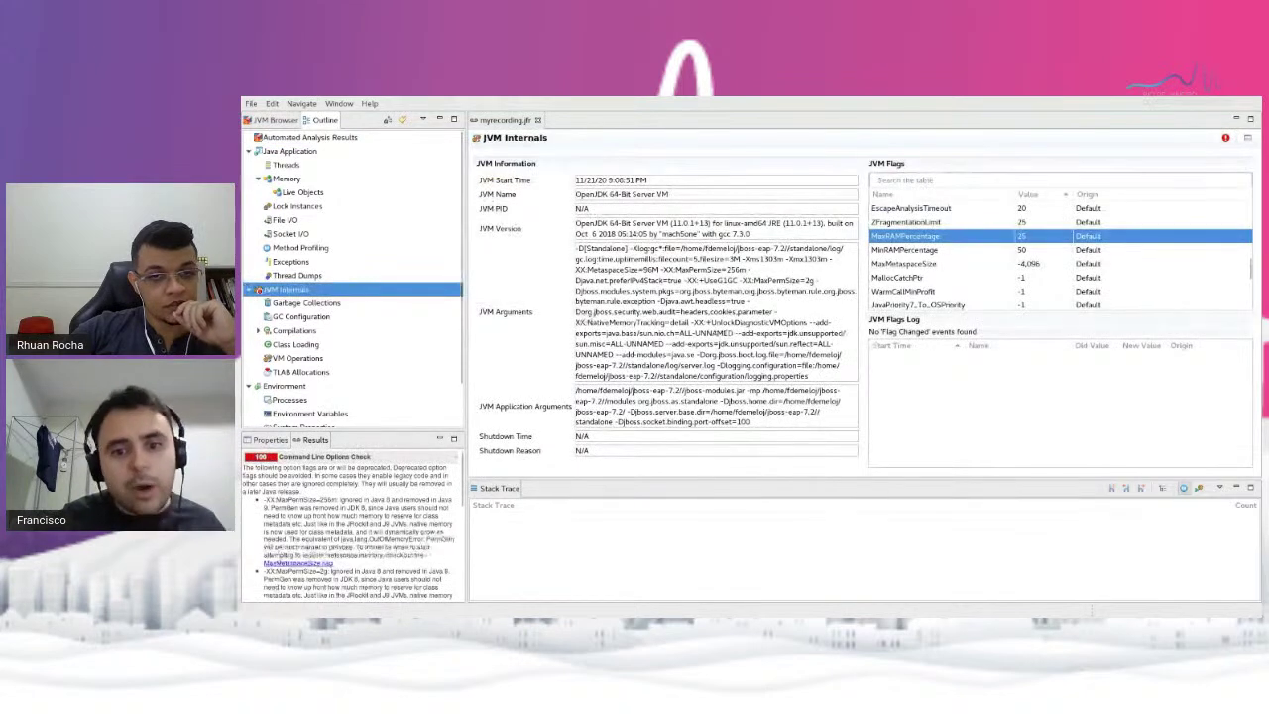
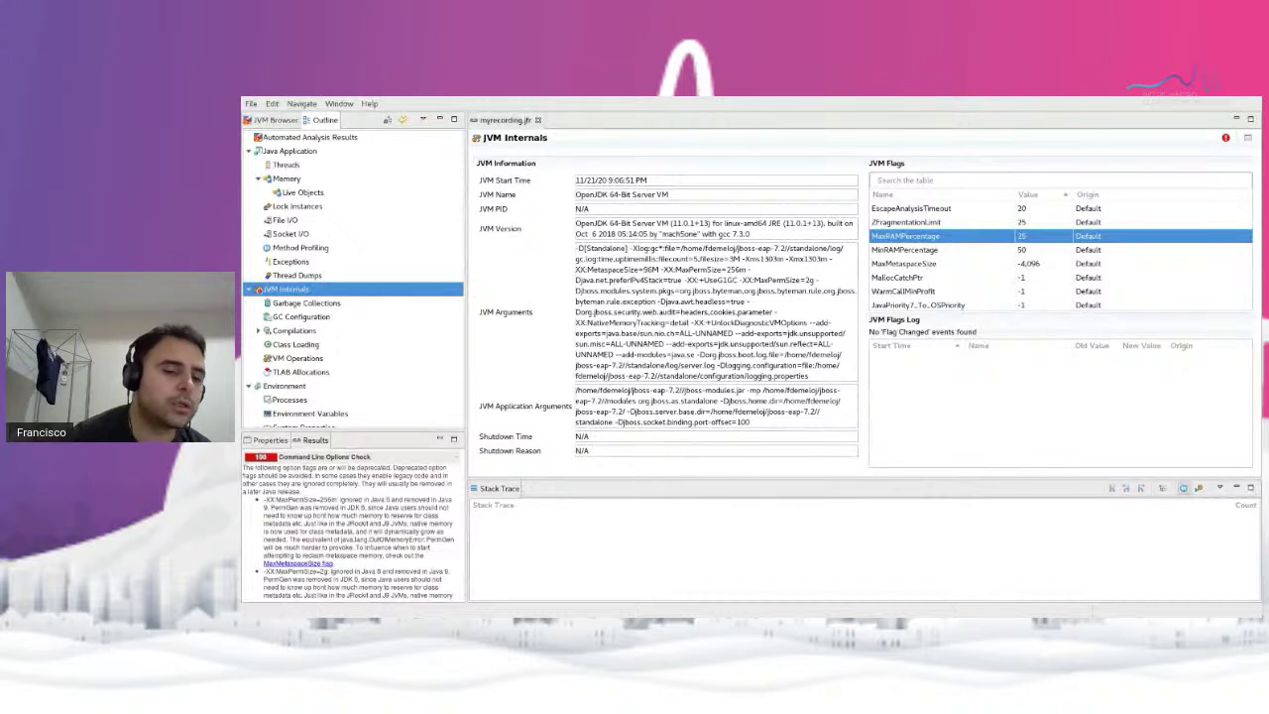
# Compare the Compilations, GC Configuration, JVM Internals and Garbage Collections pages, ending on GC Configuration
pyautogui.click(295, 330)
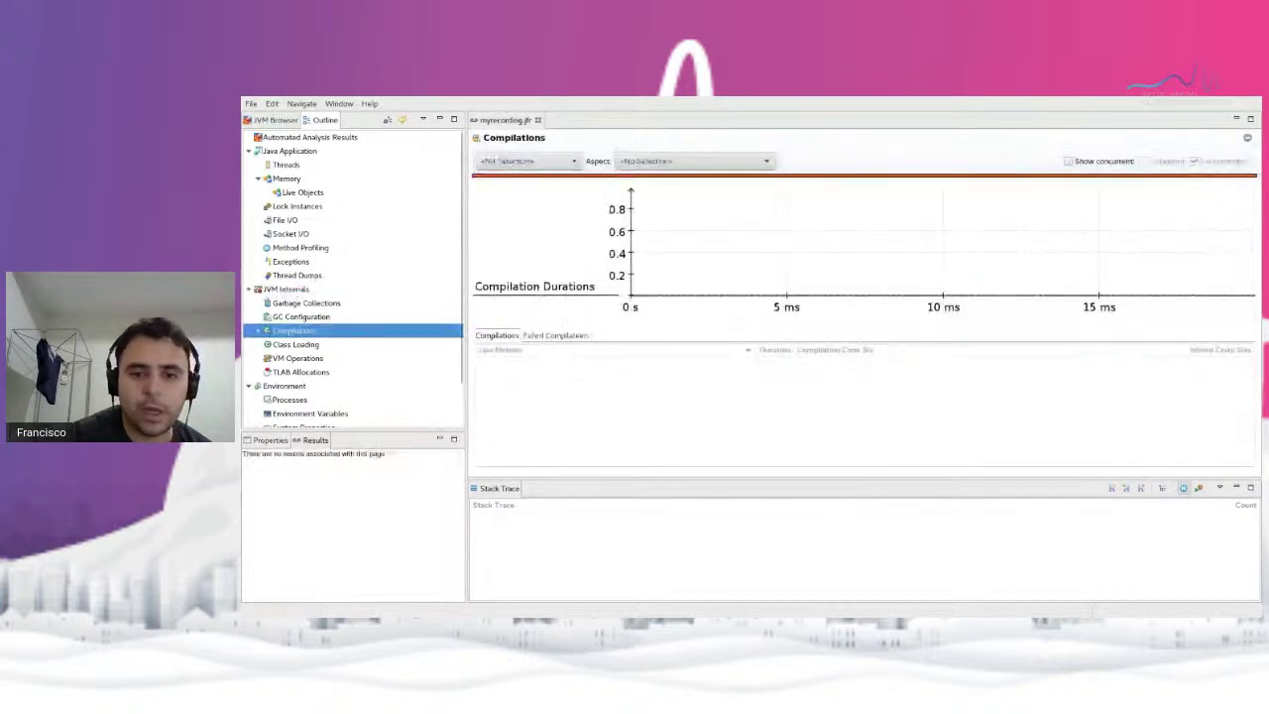
pyautogui.click(300, 316)
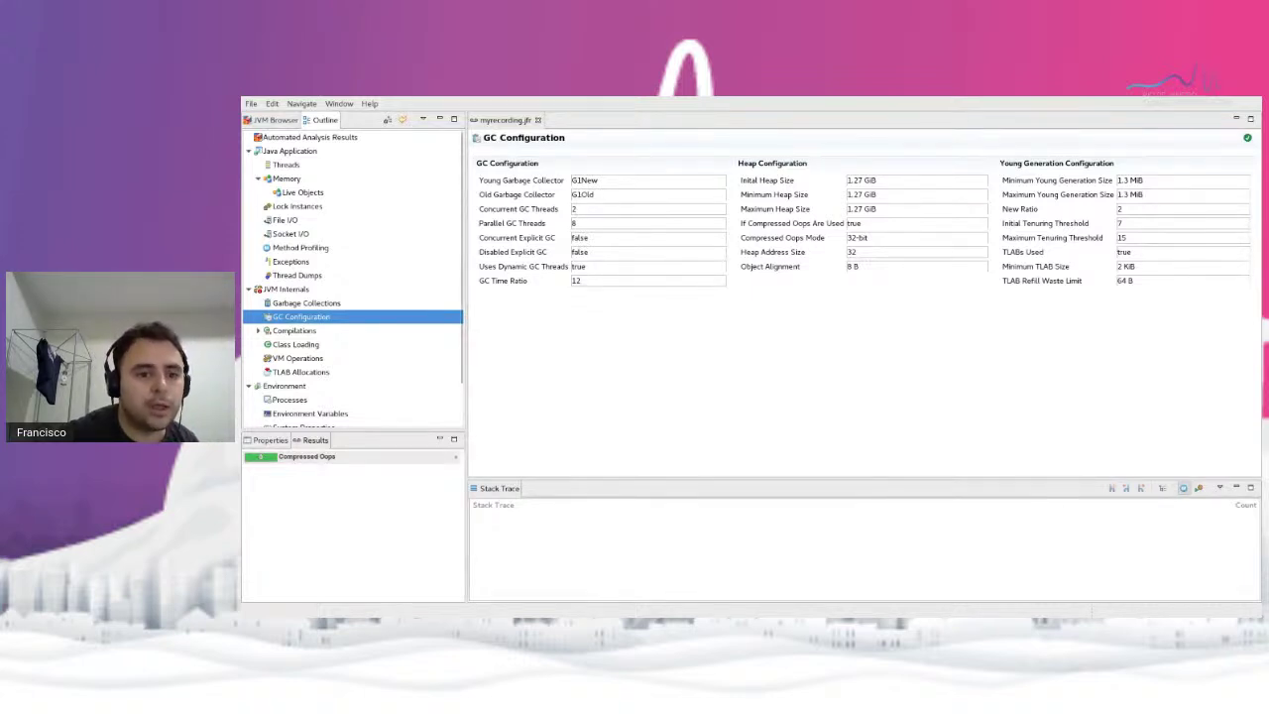
pyautogui.click(285, 289)
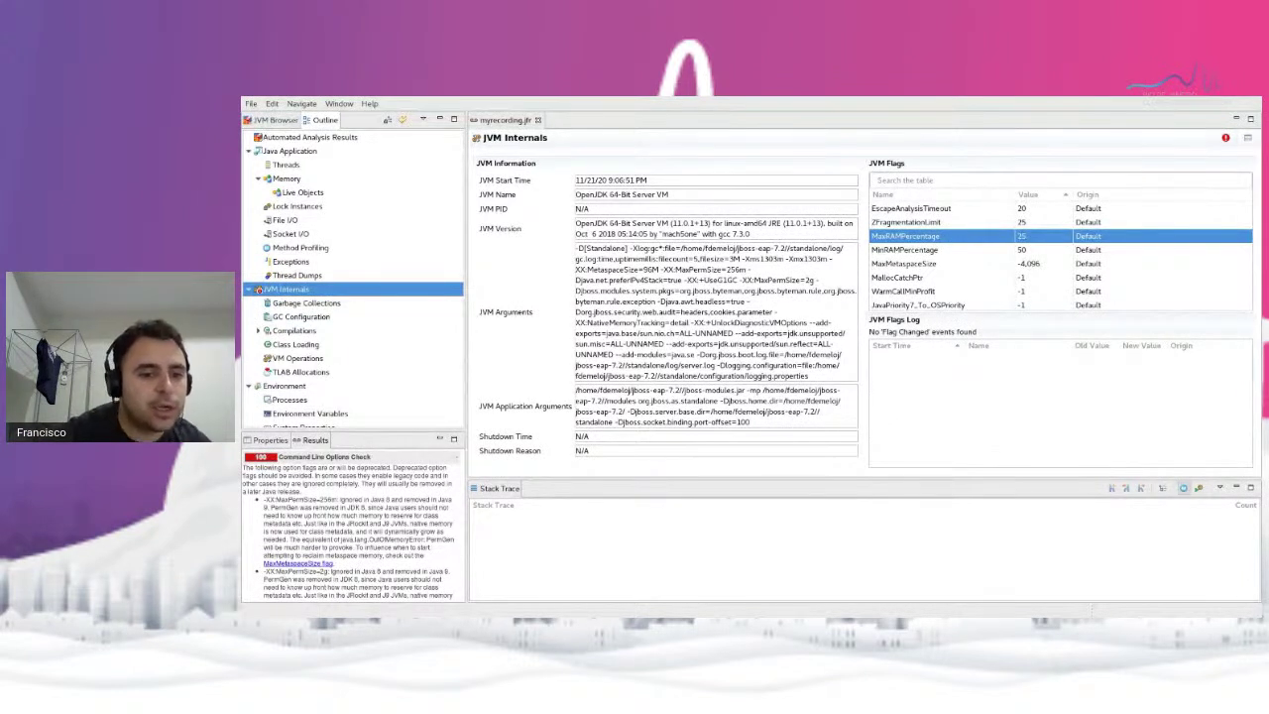
pyautogui.click(301, 317)
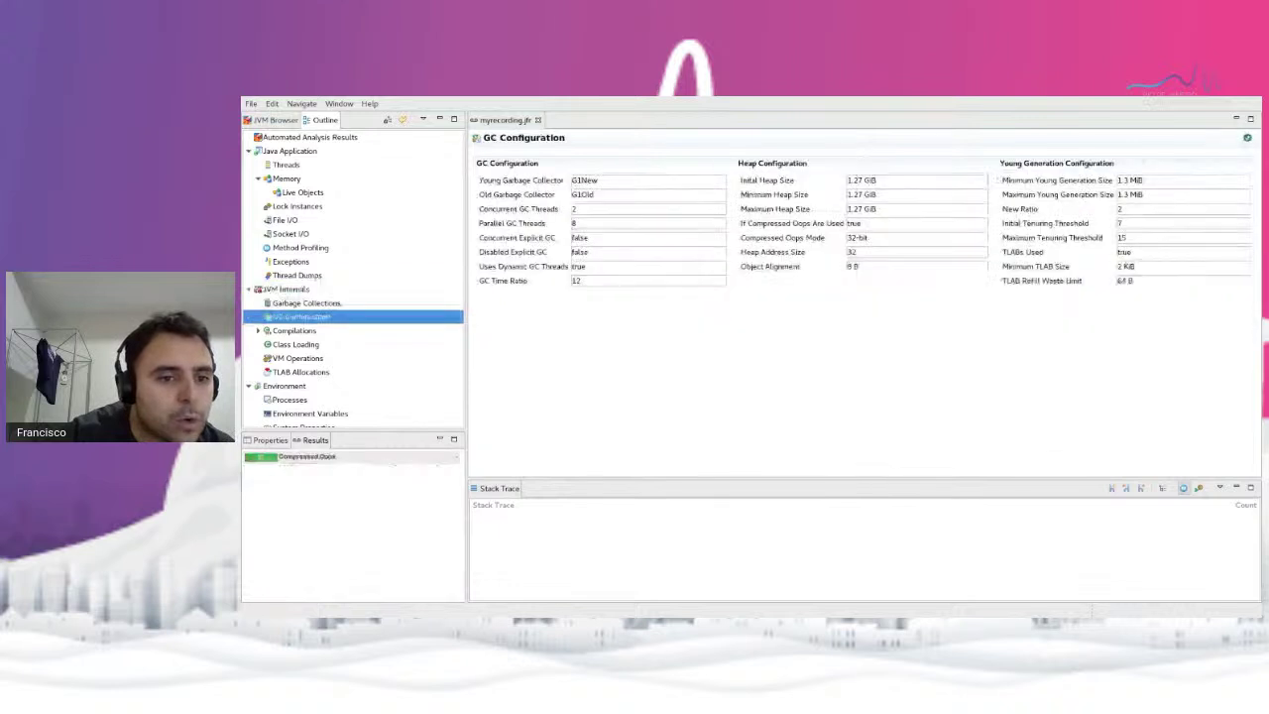
pyautogui.click(306, 302)
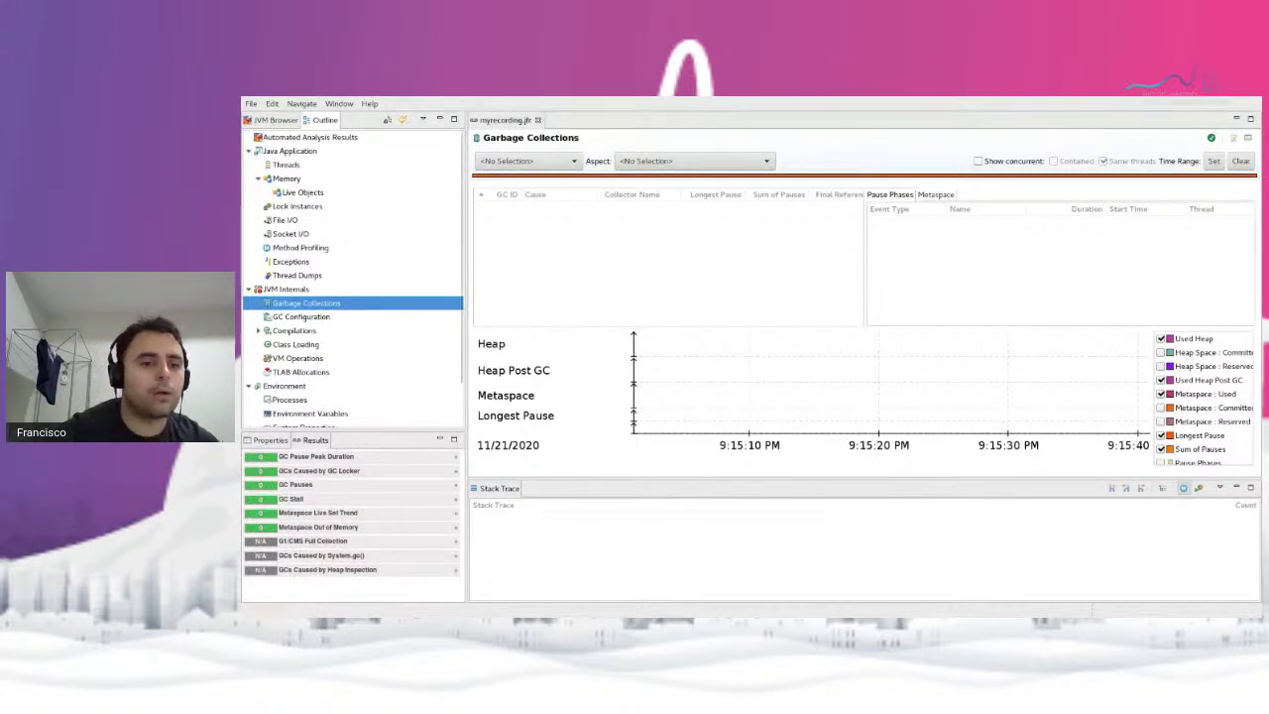
pyautogui.click(300, 316)
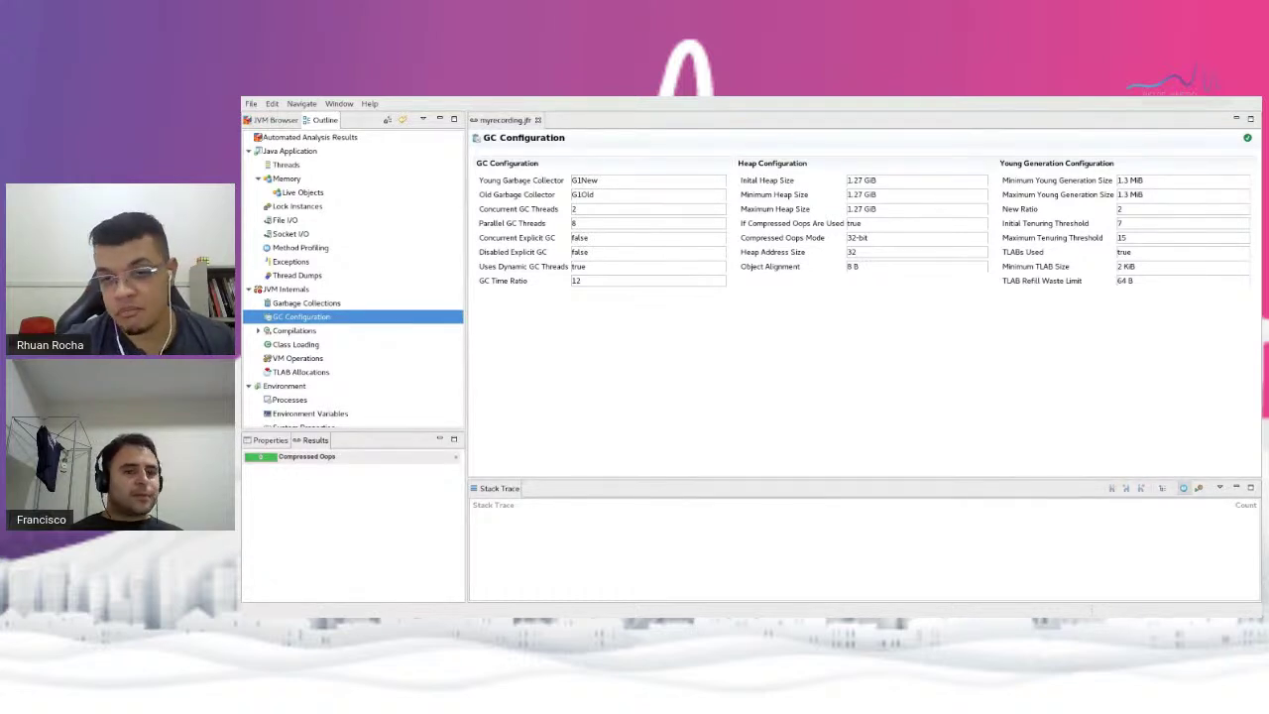
# Review the Environment page's CPU, memory and operating system details and the Processes page's CPU usage graph
pyautogui.scroll(-1, 353, 278)
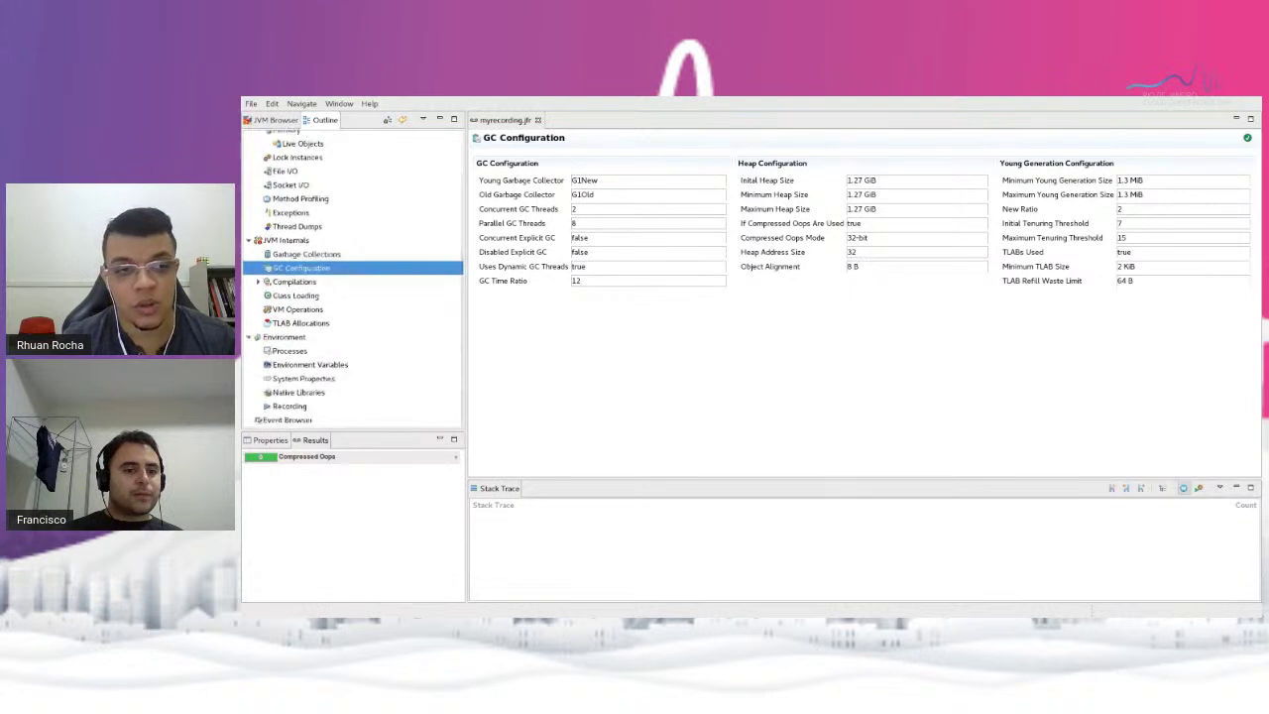
pyautogui.click(285, 337)
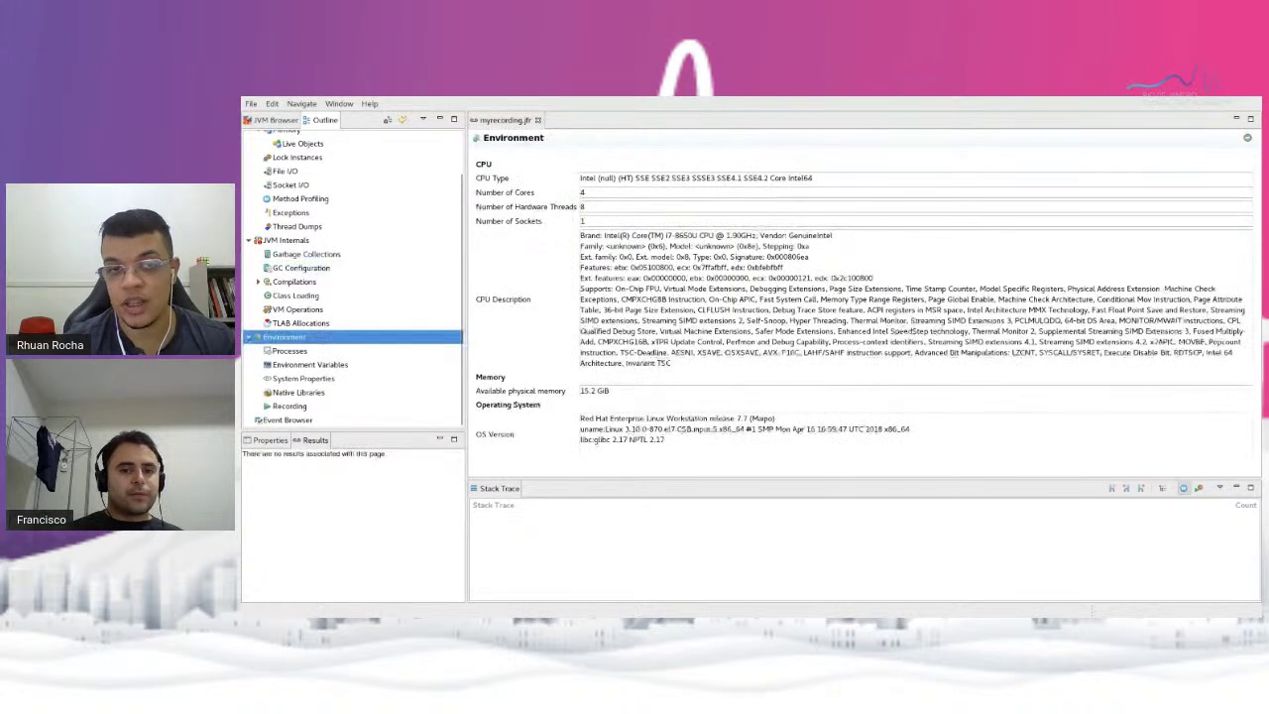
pyautogui.click(289, 351)
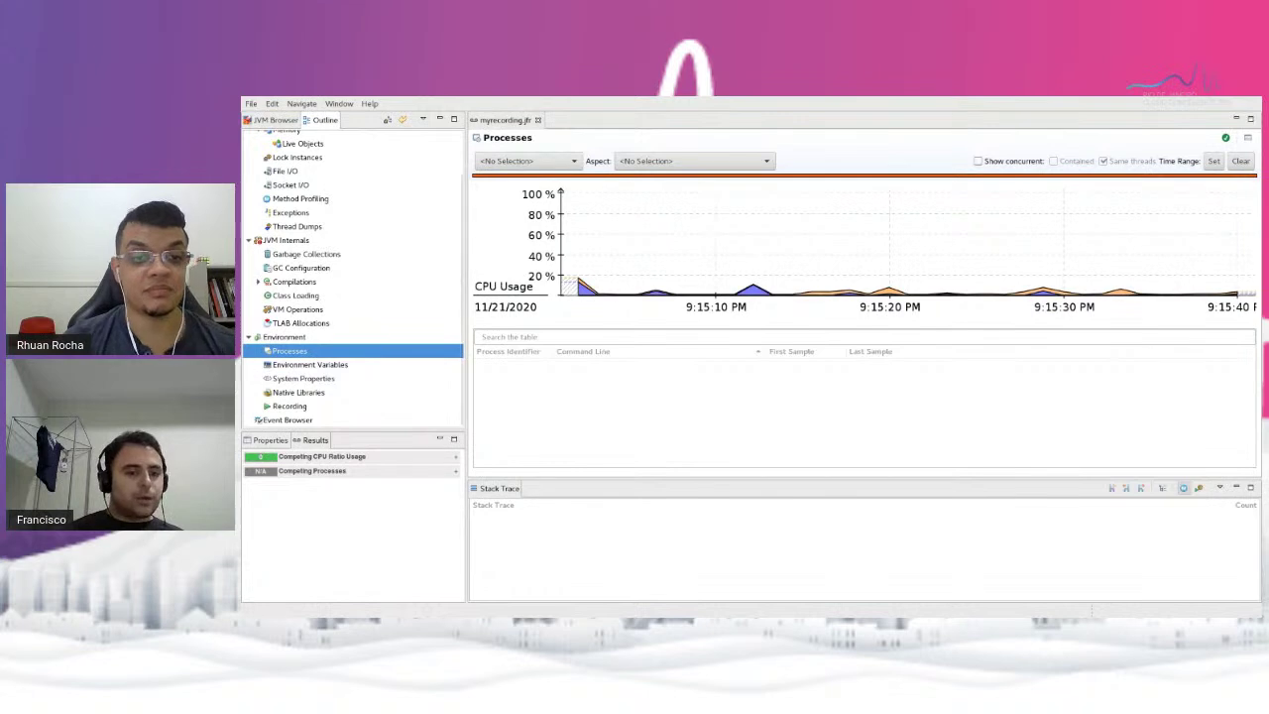
pyautogui.scroll(1, 352, 277)
pyautogui.scroll(-1, 352, 277)
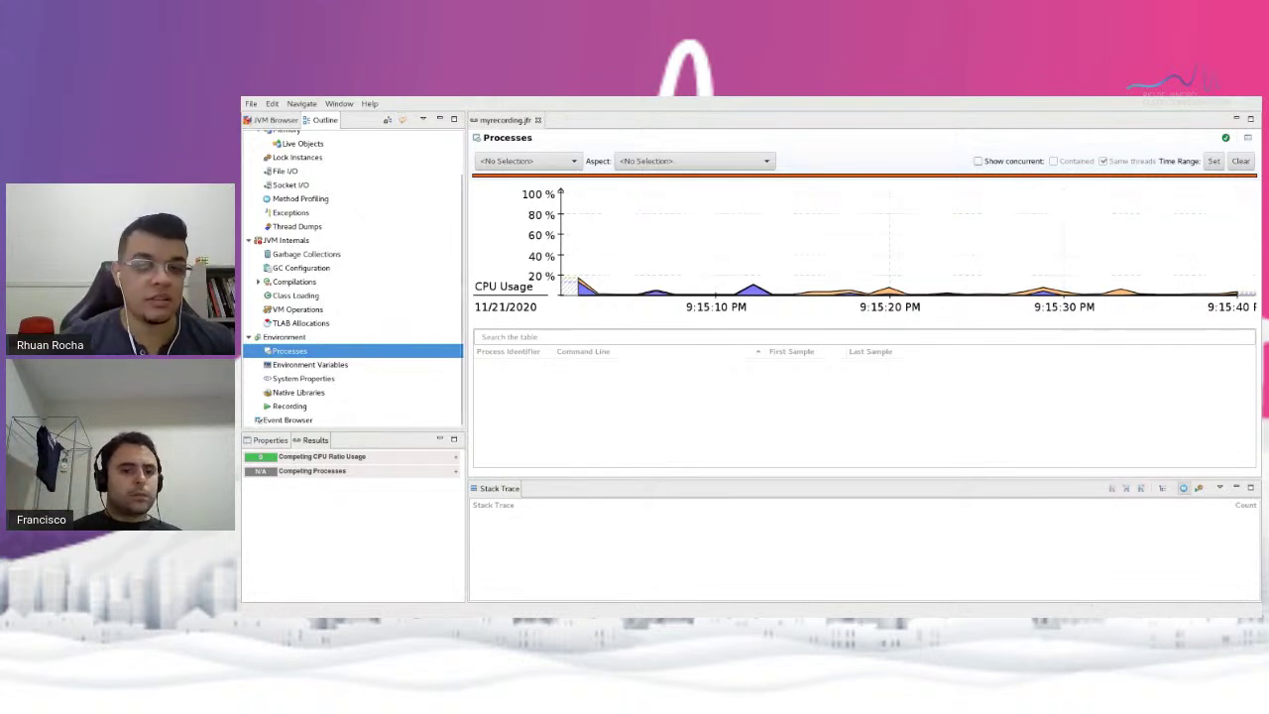
# Go through the Environment Variables, System Properties, Native Libraries and Recording pages
pyautogui.click(311, 364)
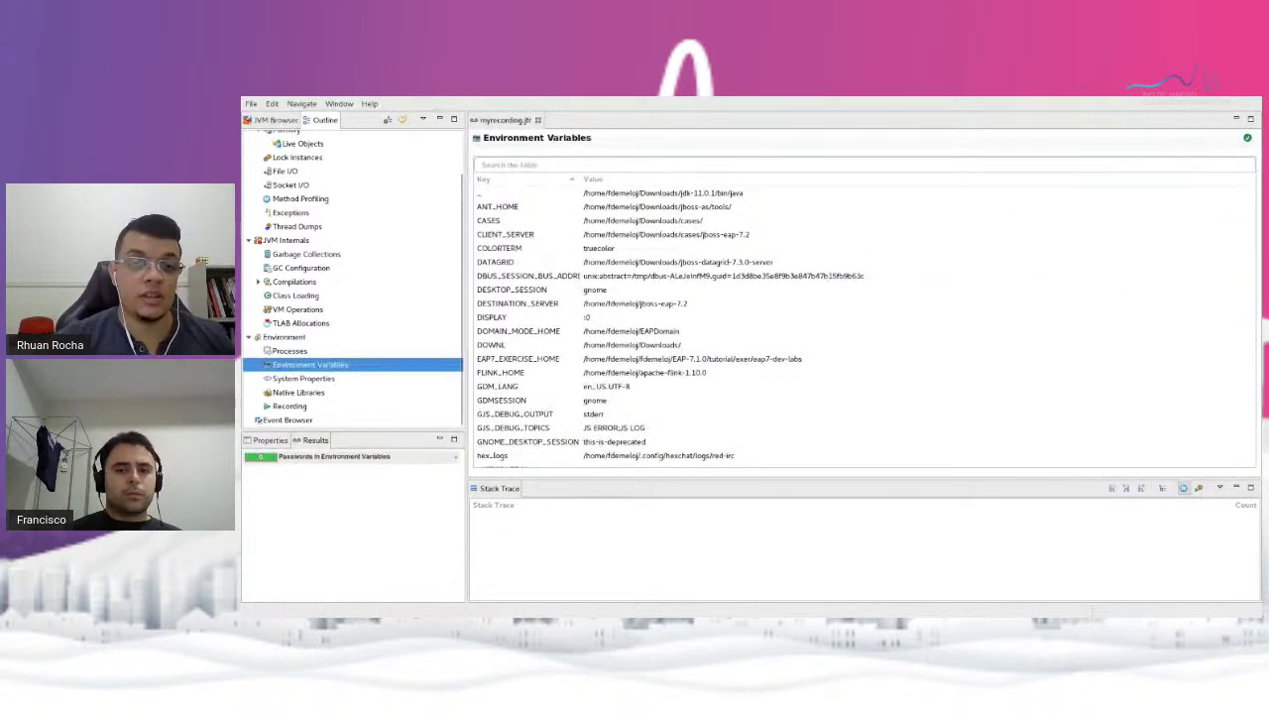
pyautogui.click(304, 378)
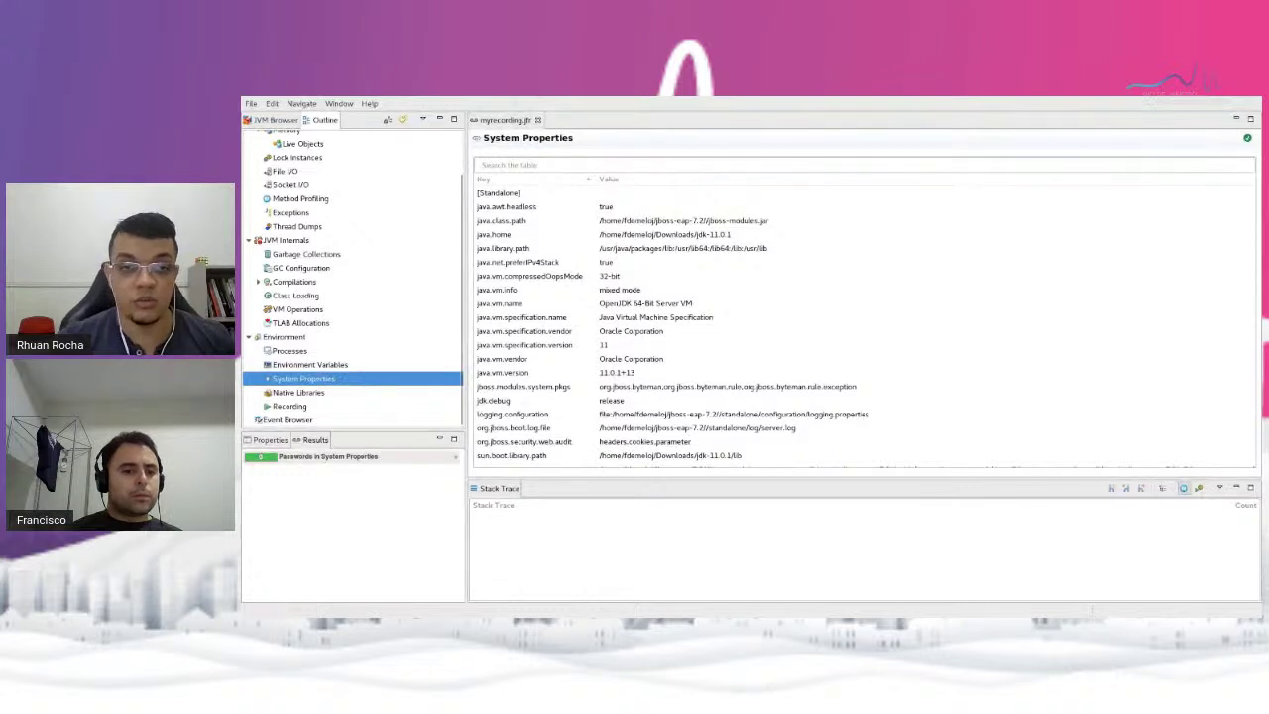
pyautogui.click(297, 391)
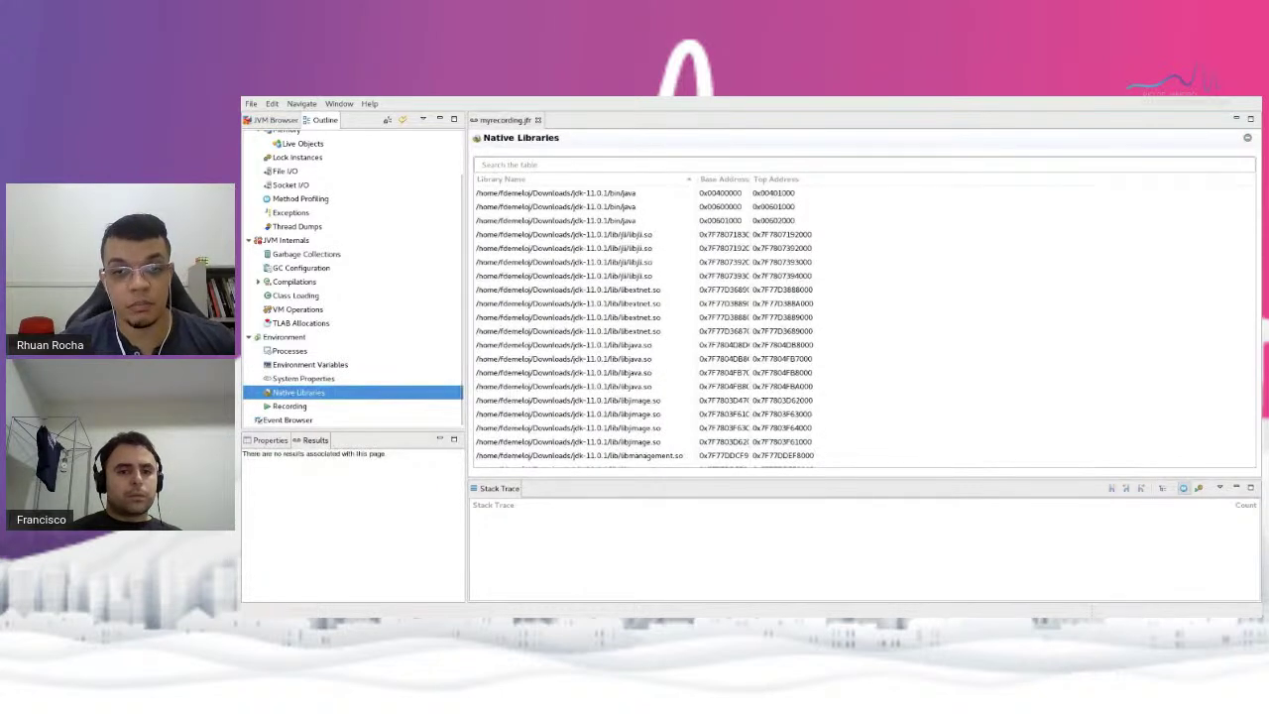
pyautogui.click(289, 406)
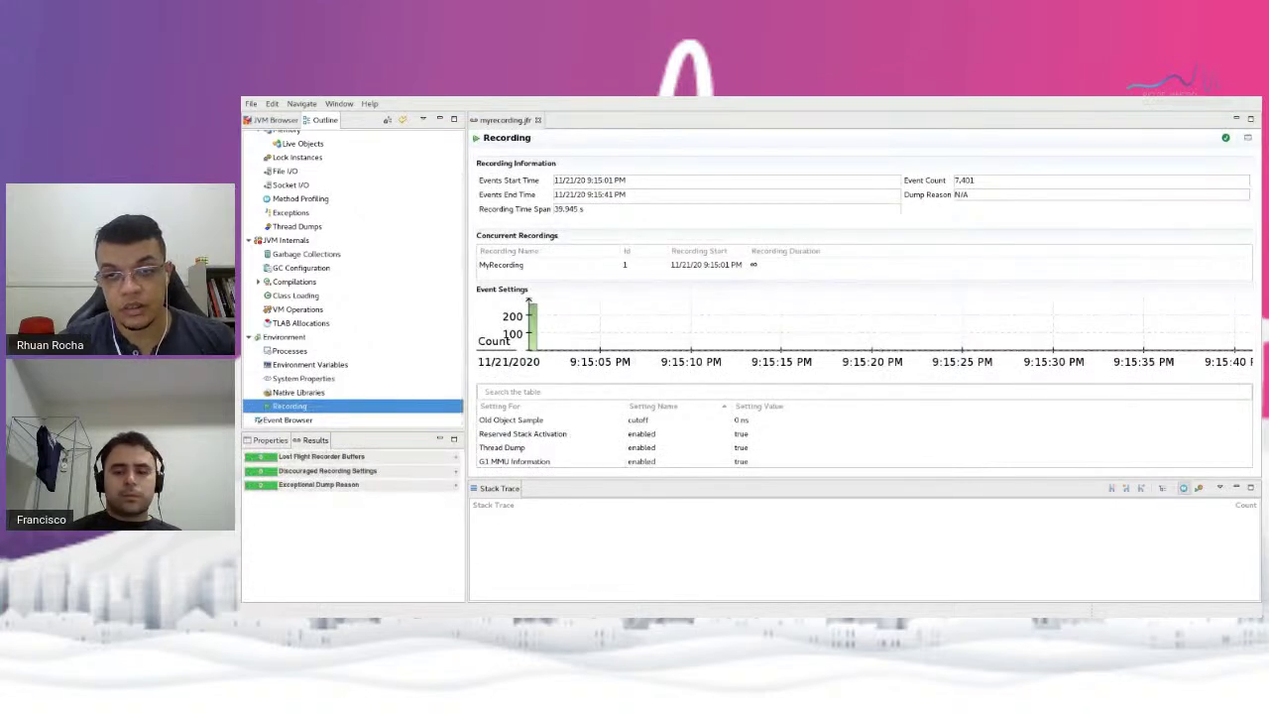
# Revisit the Java Application and Automated Analysis Results pages, and check the Memory and Threads pages
pyautogui.scroll(2, 352, 278)
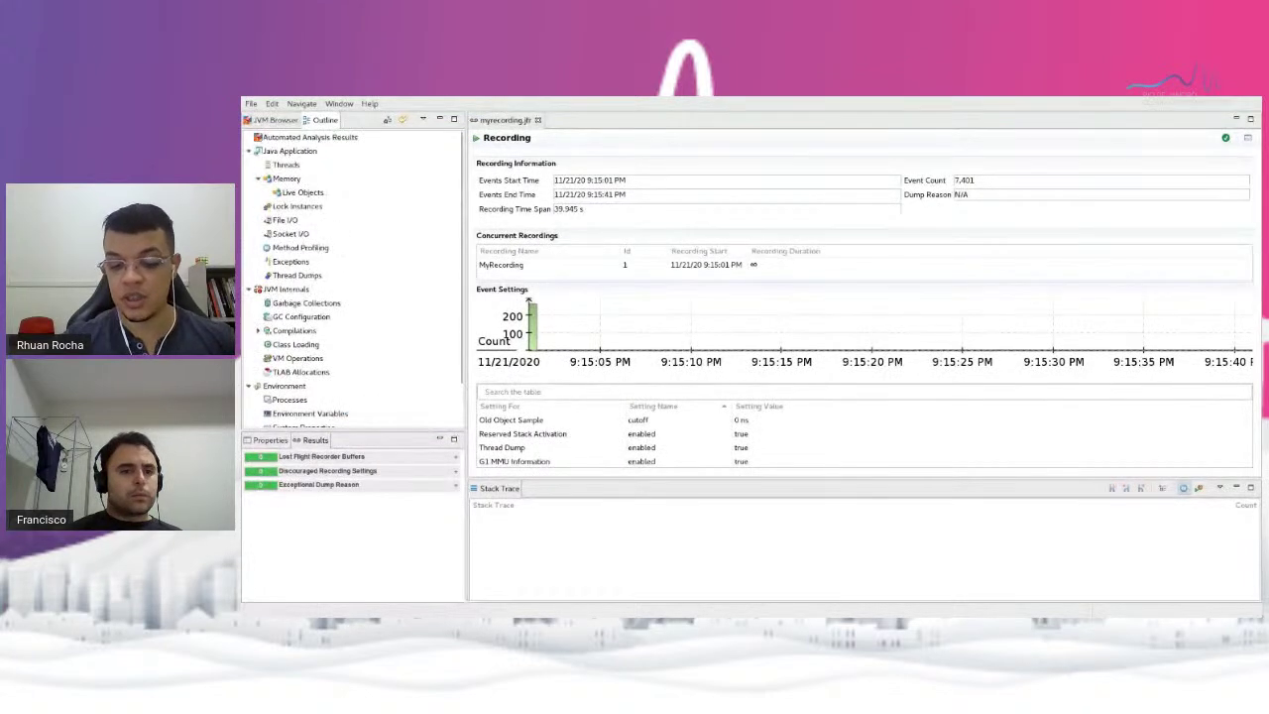
pyautogui.click(288, 151)
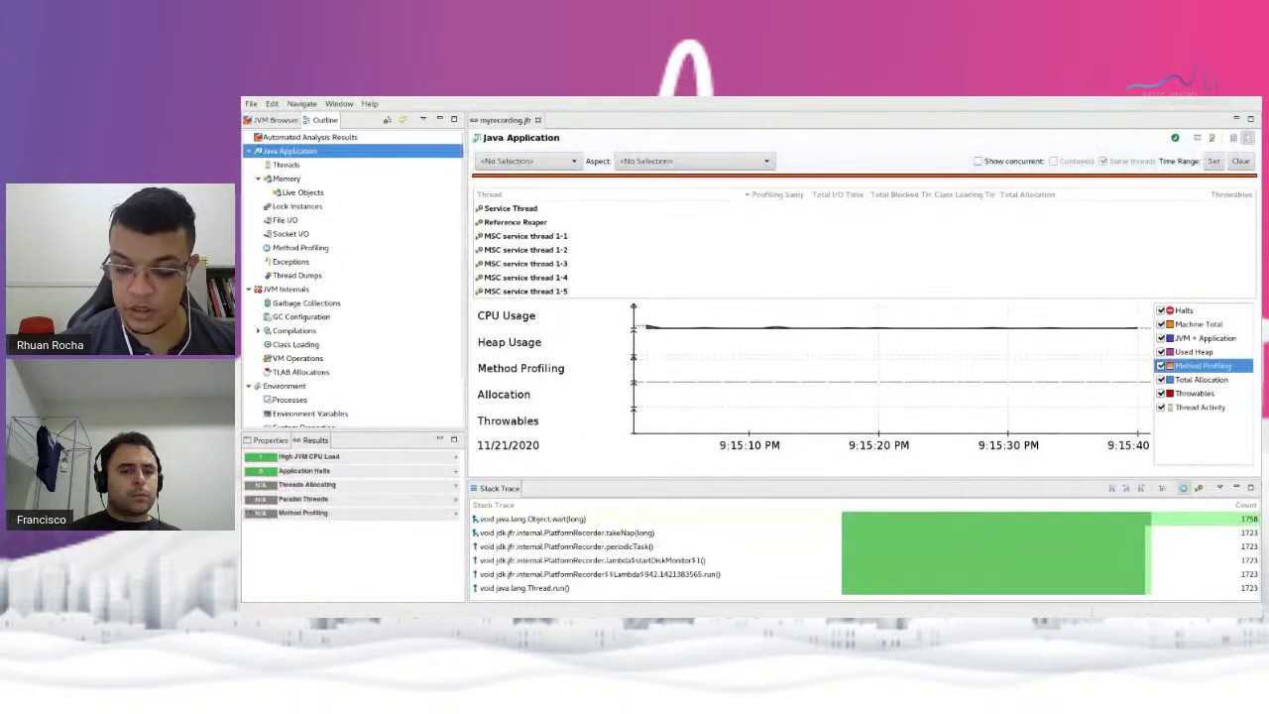
pyautogui.click(309, 137)
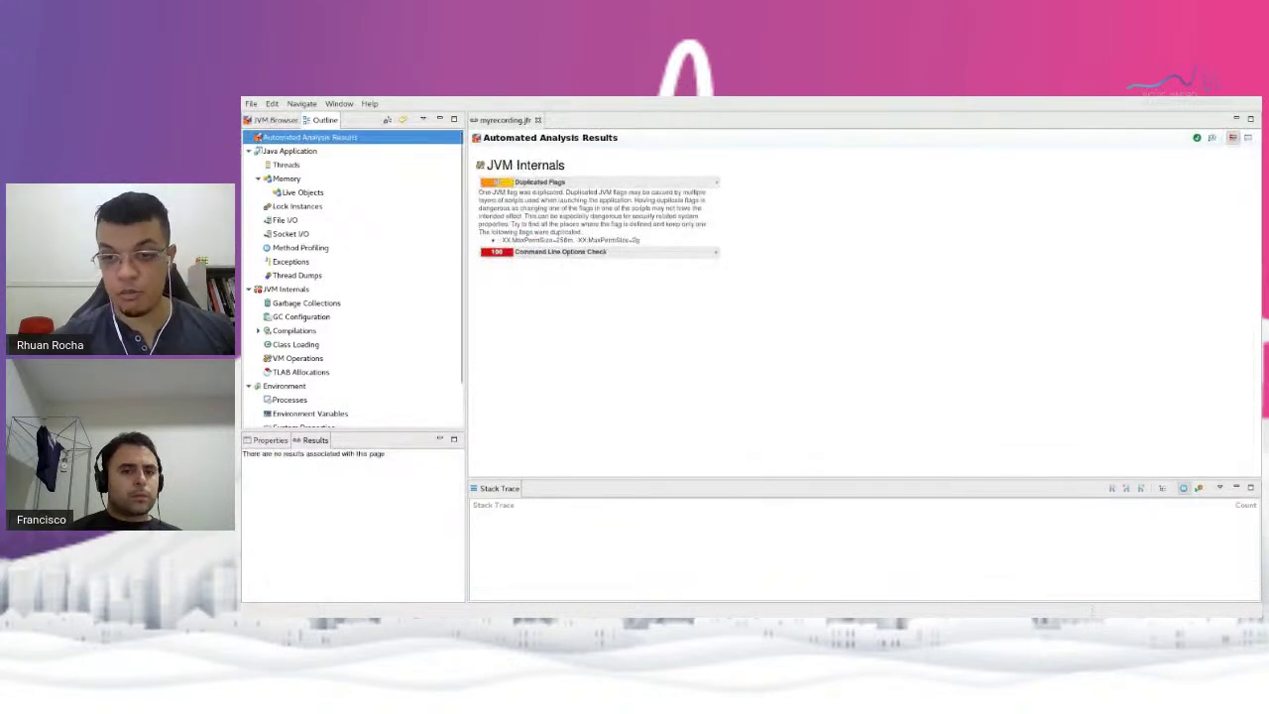
pyautogui.click(288, 151)
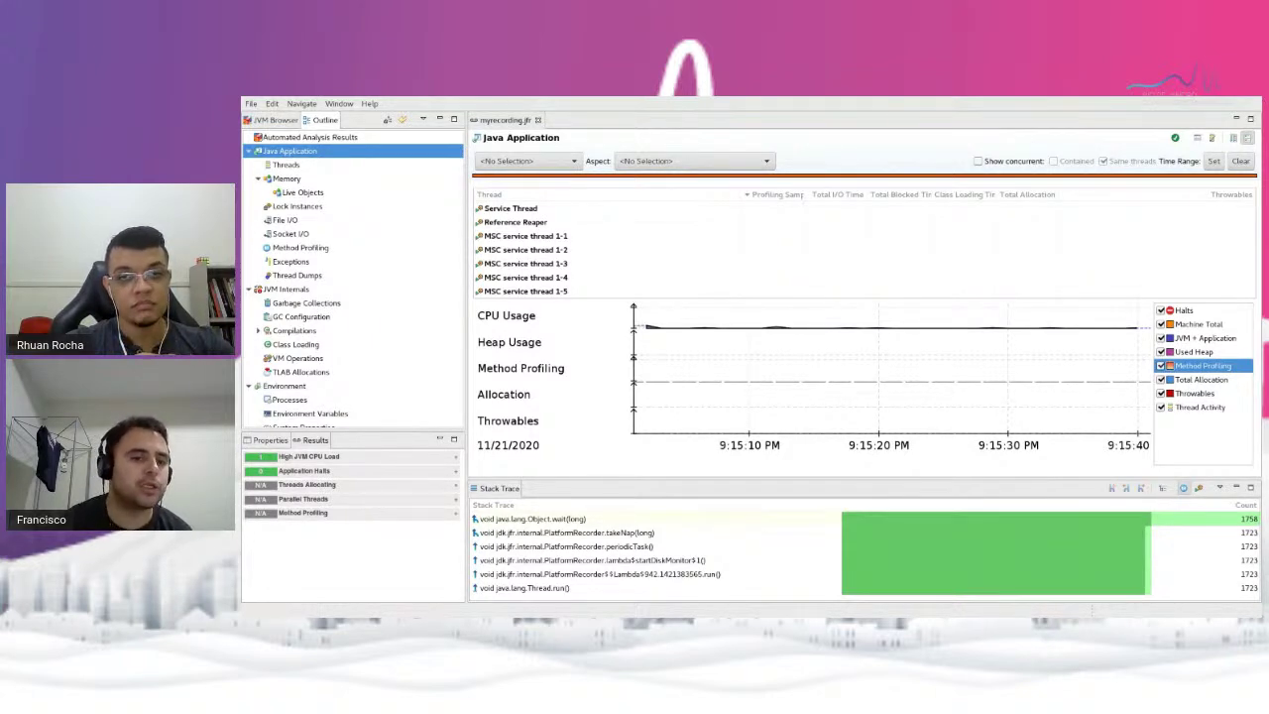
pyautogui.click(287, 179)
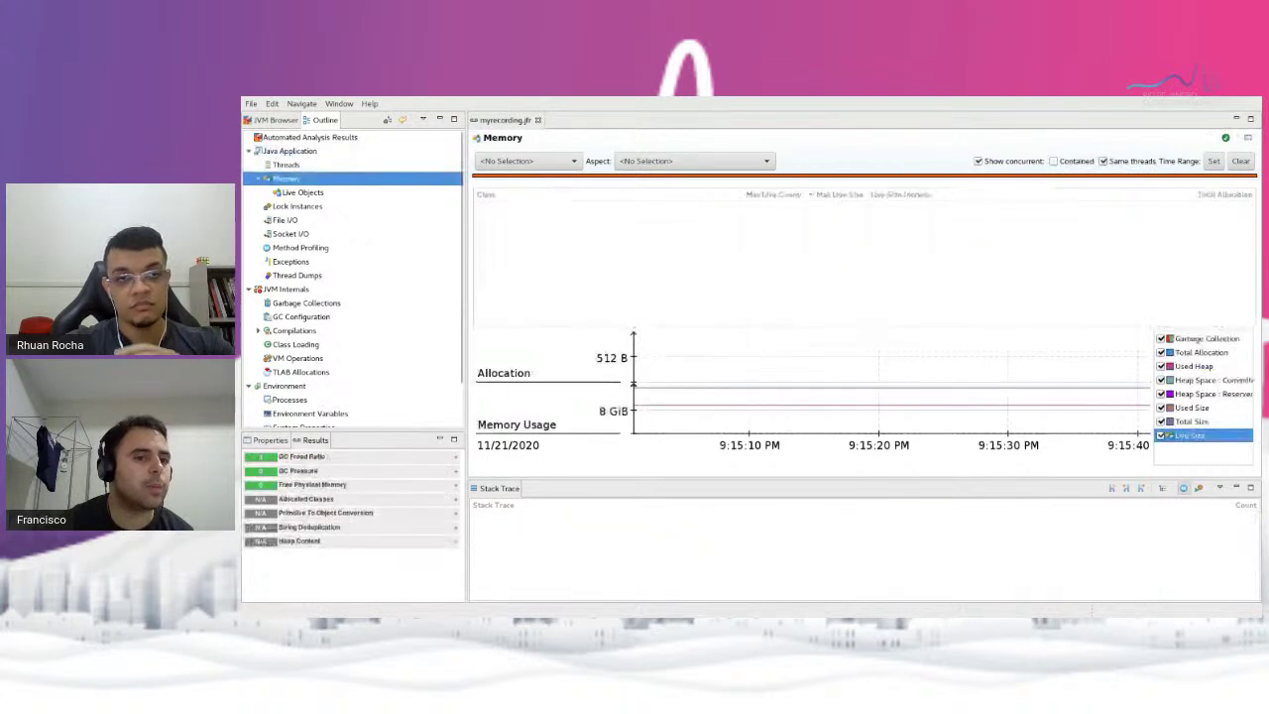
pyautogui.click(286, 165)
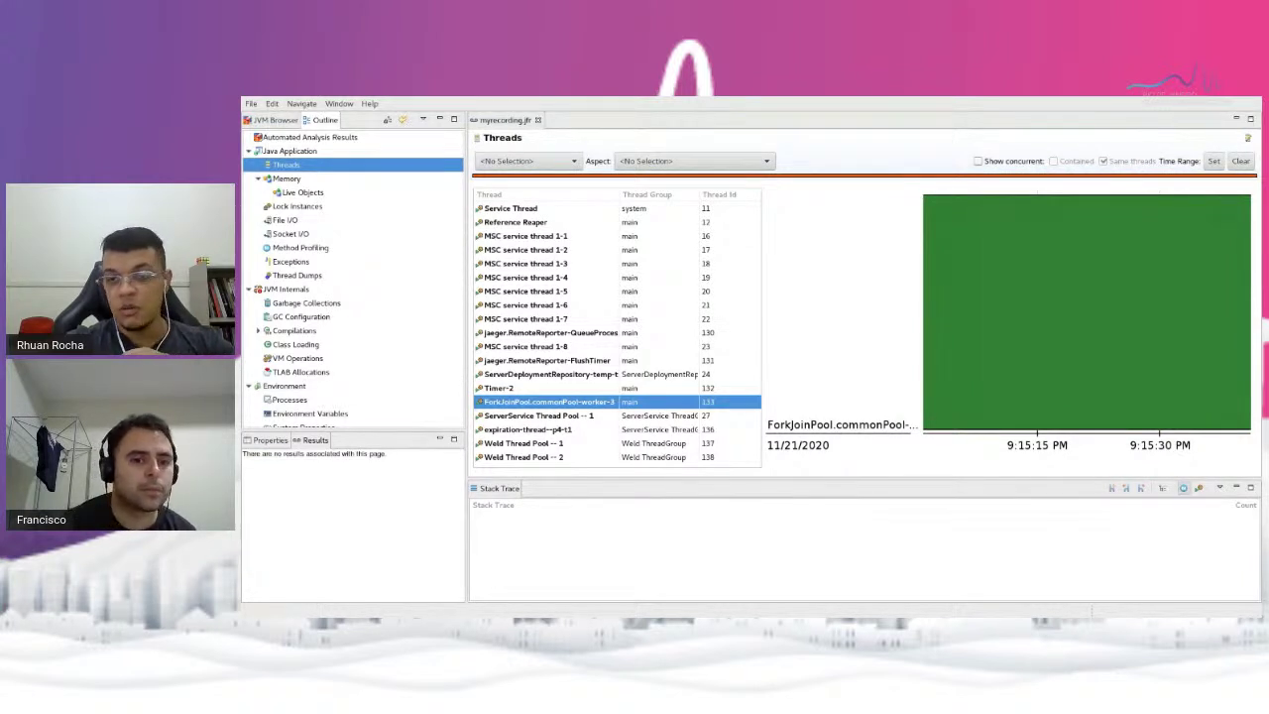
# Check the Environment Variables and System Properties again and look through the Native Libraries list to its end
pyautogui.scroll(-2, 353, 278)
pyautogui.click(310, 364)
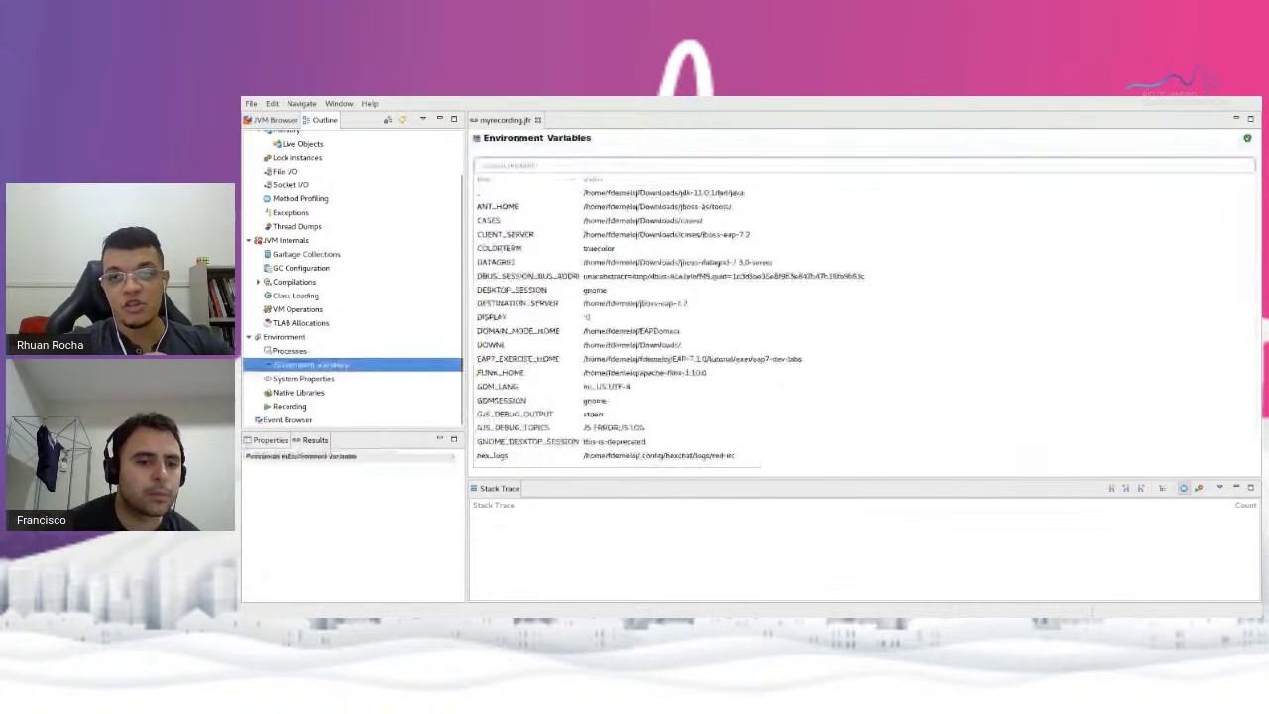
pyautogui.click(303, 378)
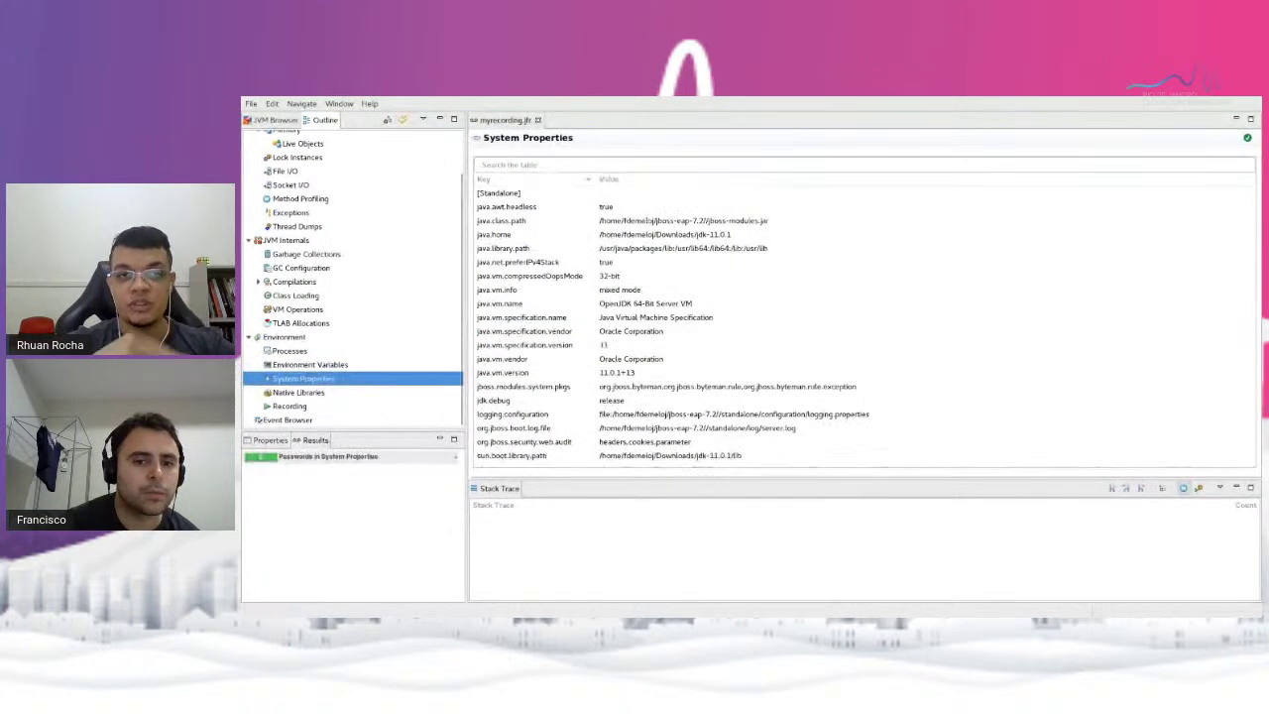
pyautogui.click(298, 391)
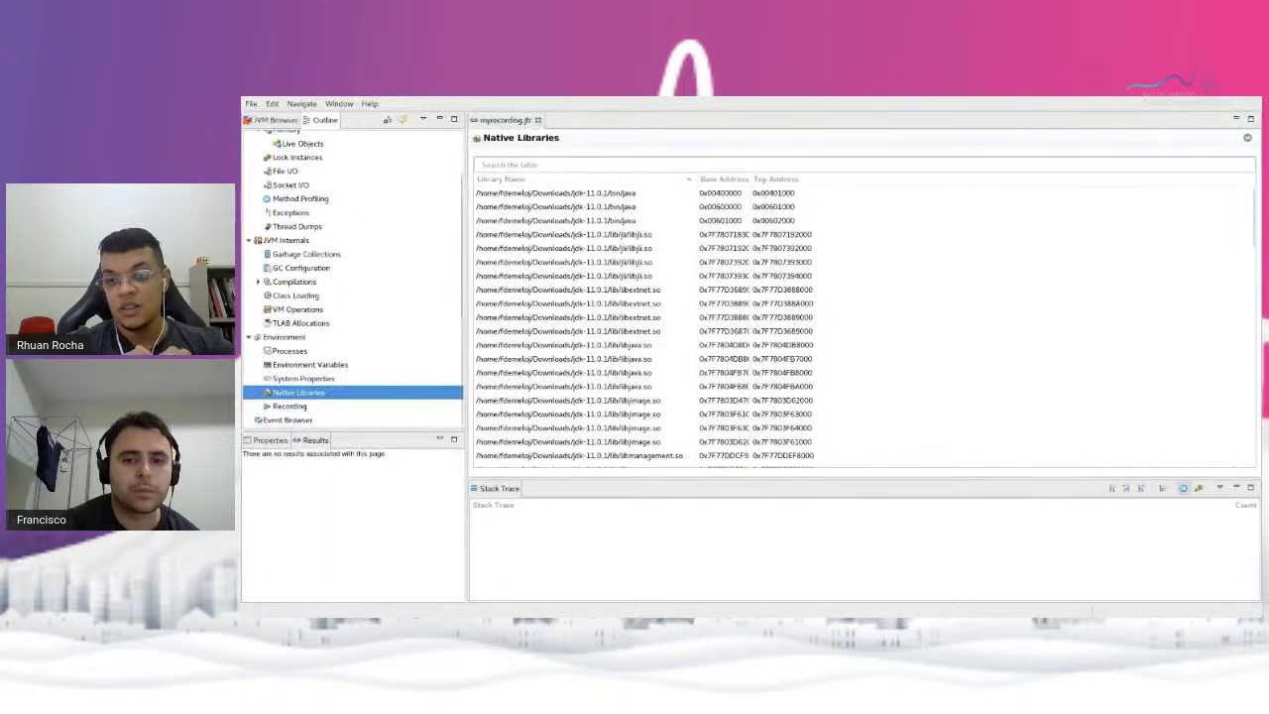
pyautogui.scroll(-6, 862, 327)
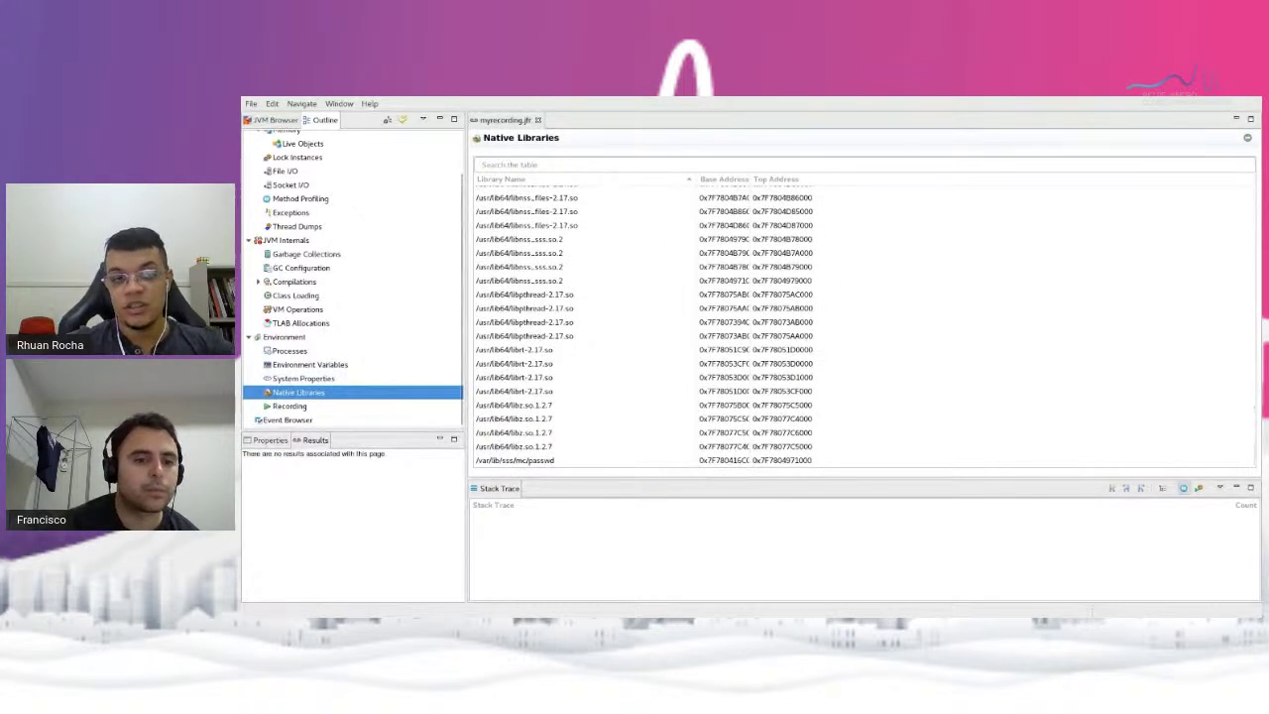
# Open the Event Browser and look through its event types tree and the list of recorded events
pyautogui.click(287, 420)
pyautogui.scroll(-3, 585, 337)
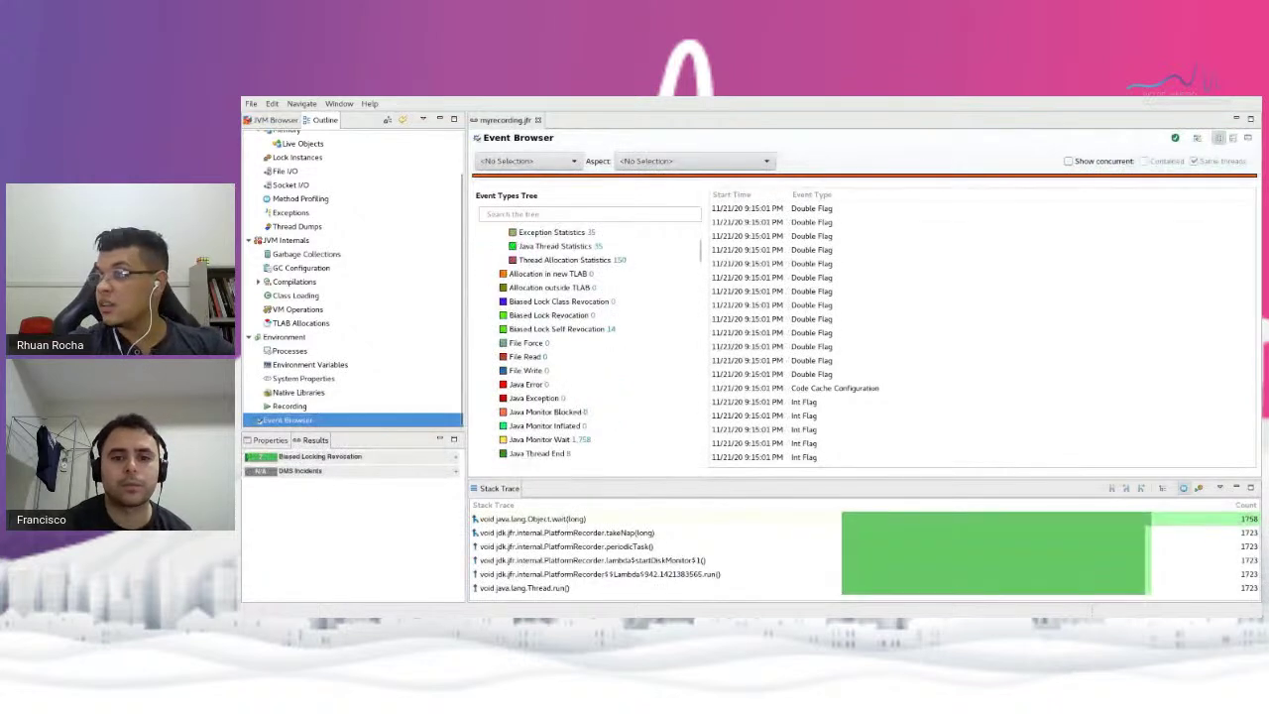
pyautogui.scroll(3, 590, 342)
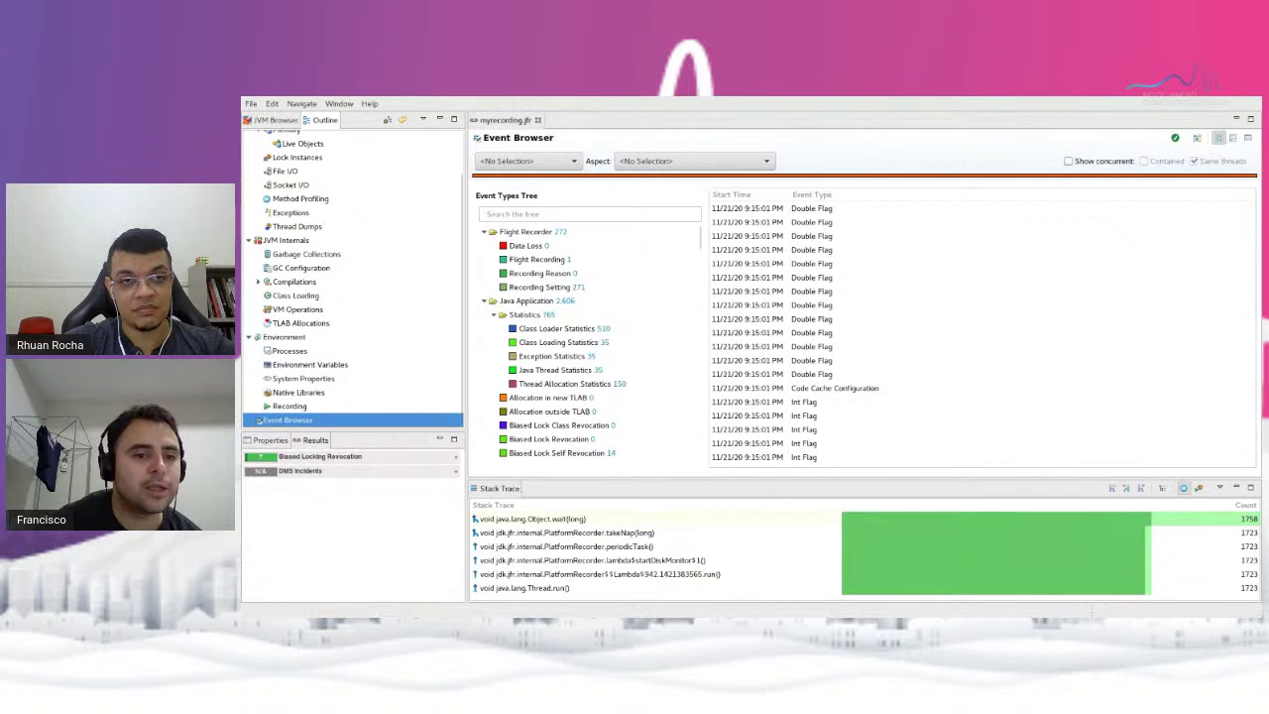
pyautogui.scroll(-10, 784, 333)
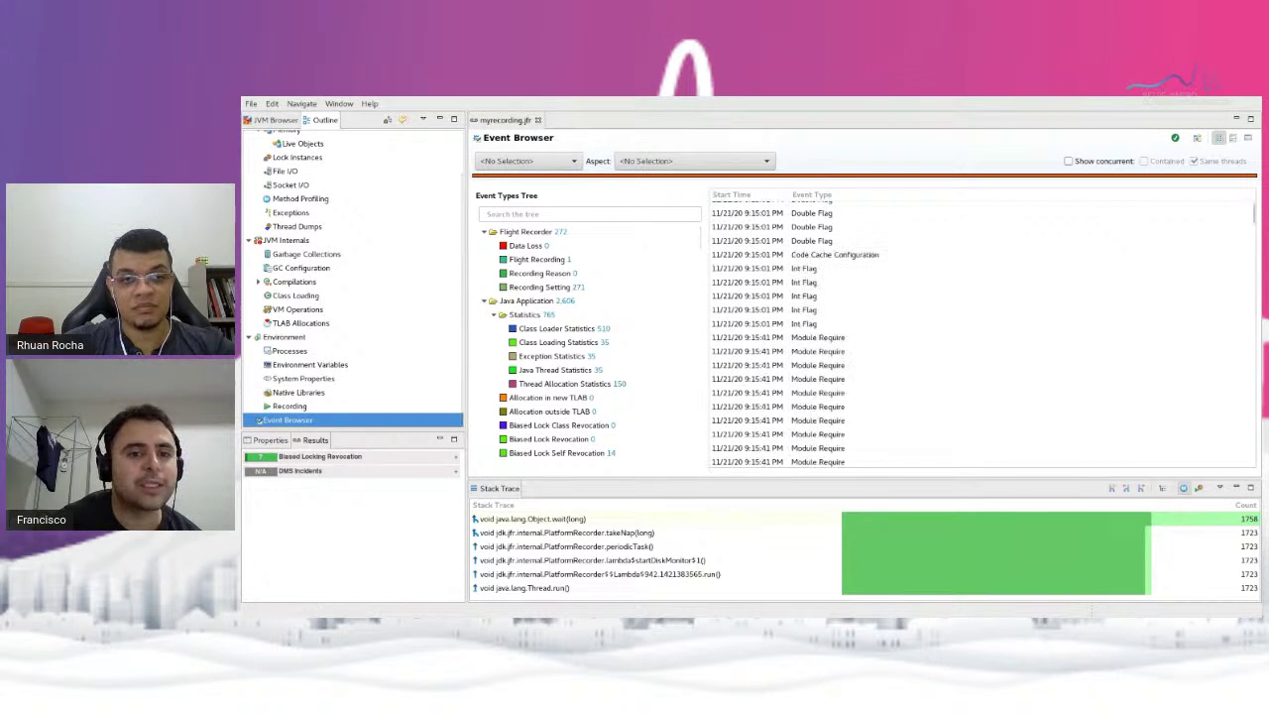
pyautogui.scroll(-5, 783, 332)
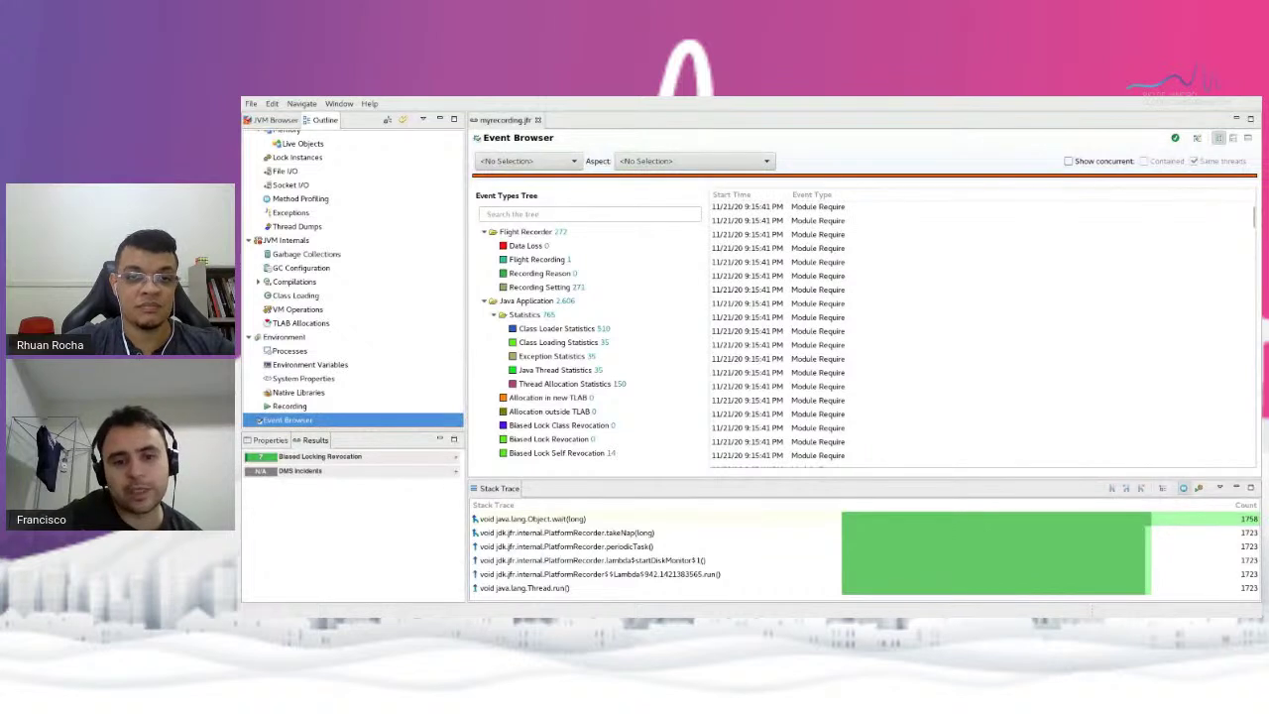
pyautogui.scroll(-3, 778, 333)
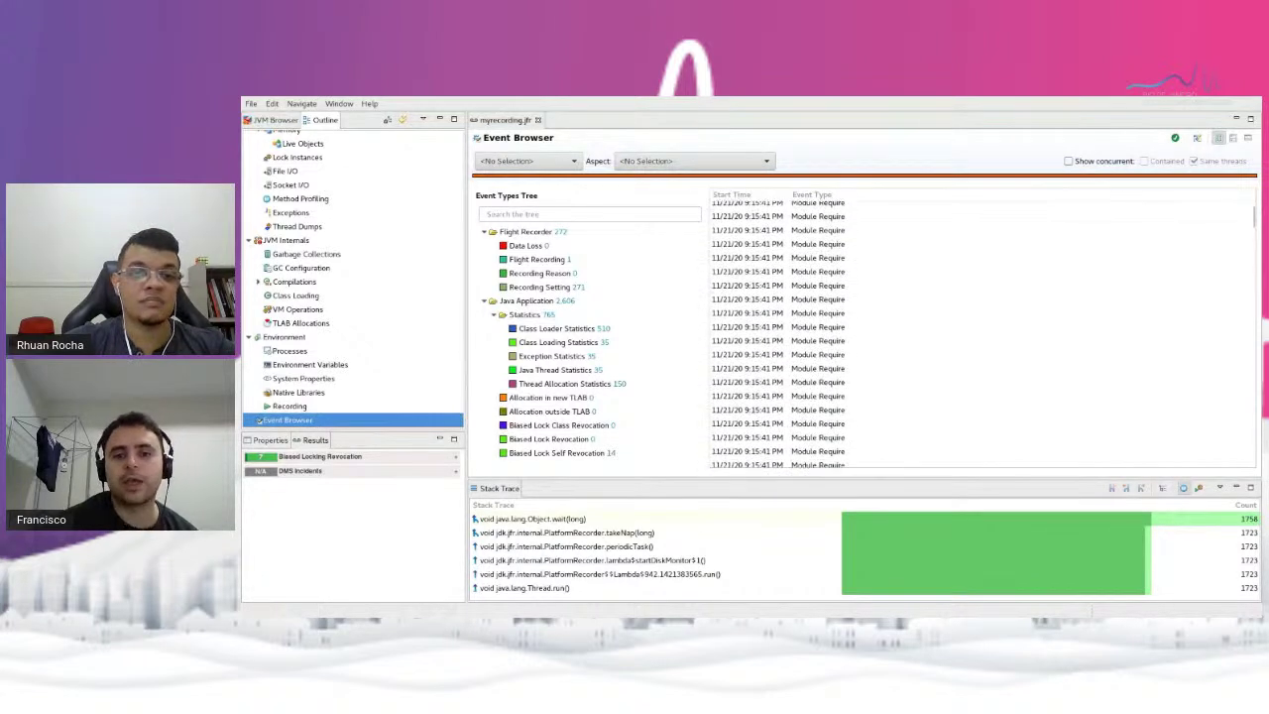